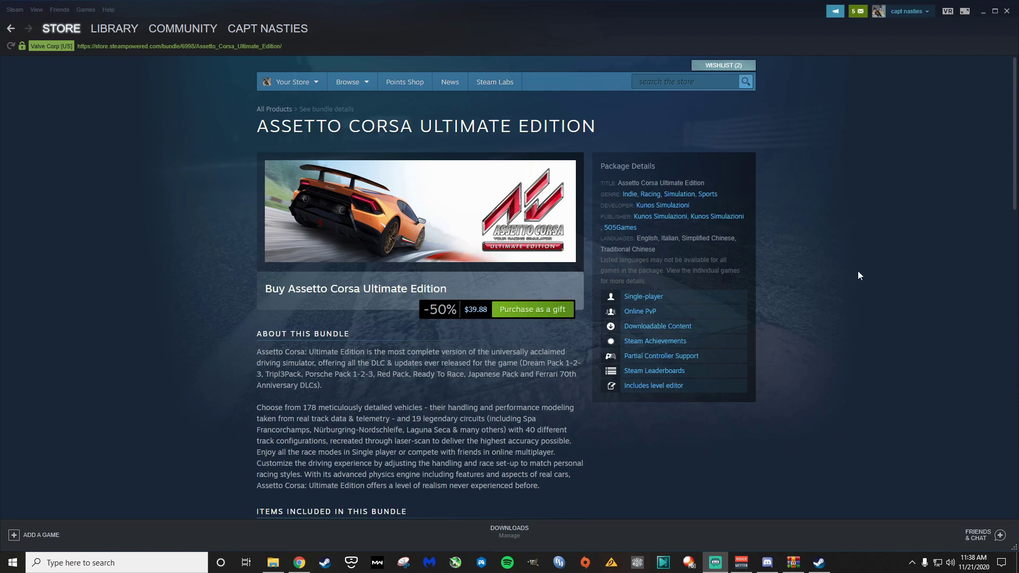
Step: Bring back the Gamivo Assetto Corsa Ultimate Edition offer and highlight its 'Platform: Steam' line
{"action": "left_click", "coordinate": [982, 12]}
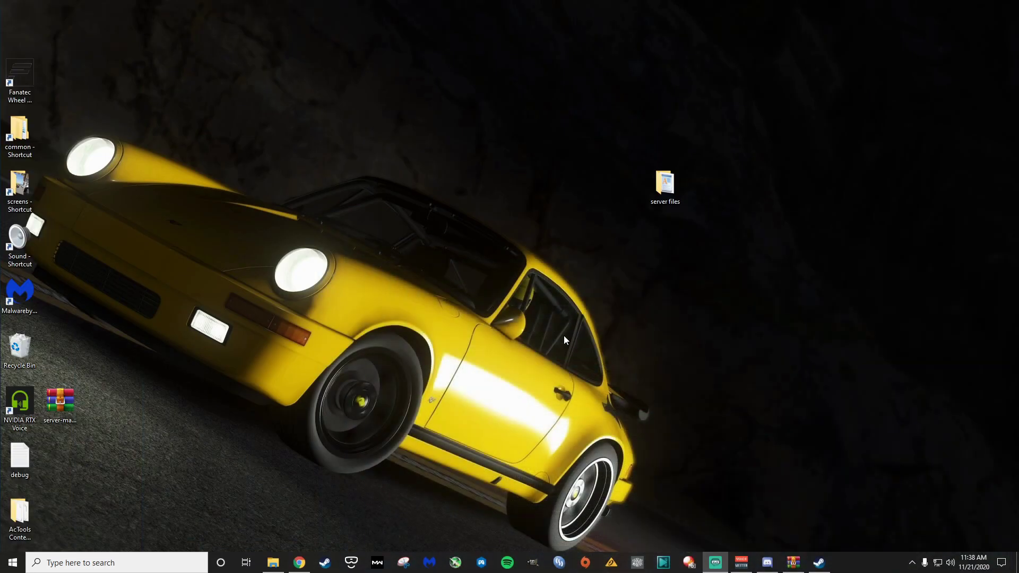
{"action": "left_click", "coordinate": [299, 562]}
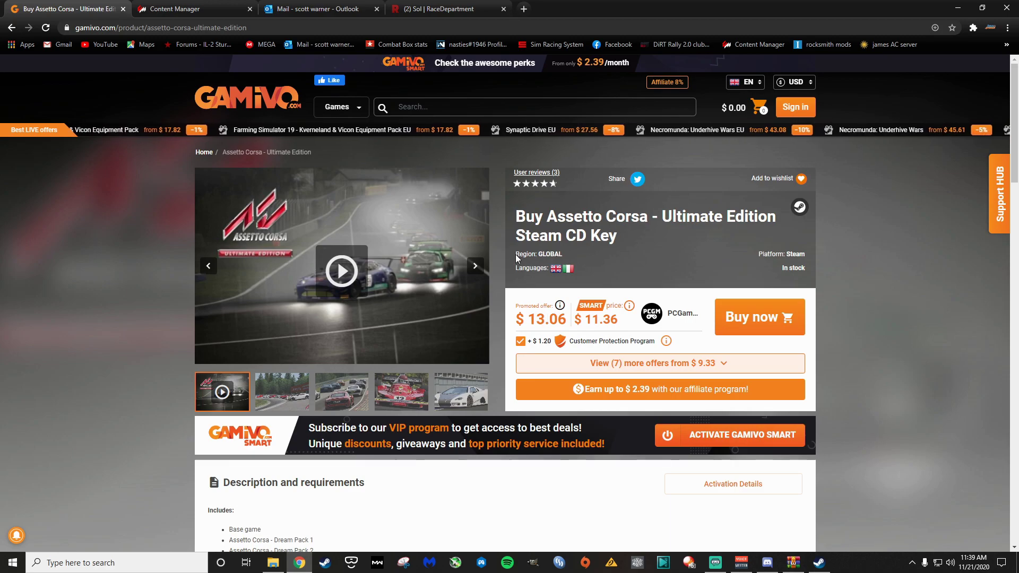
{"action": "left_click_drag", "start_coordinate": [758, 254], "coordinate": [810, 258]}
{"action": "left_click", "coordinate": [867, 256]}
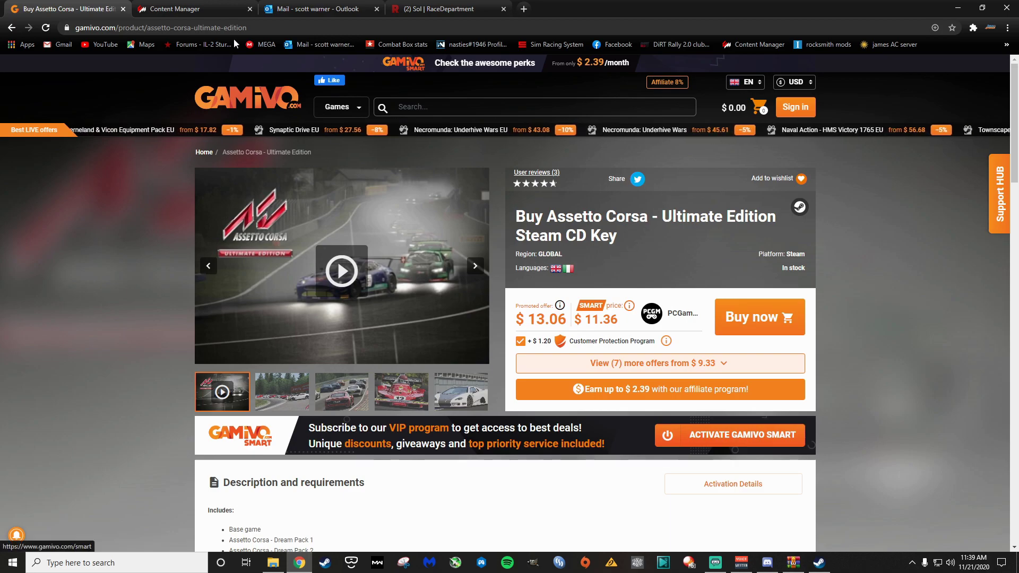
Step: Switch to the acstuff.ru Content Manager download page and scroll through it
{"action": "left_click", "coordinate": [205, 9]}
{"action": "scroll", "coordinate": [375, 202], "scroll_direction": "up", "scroll_amount": 8}
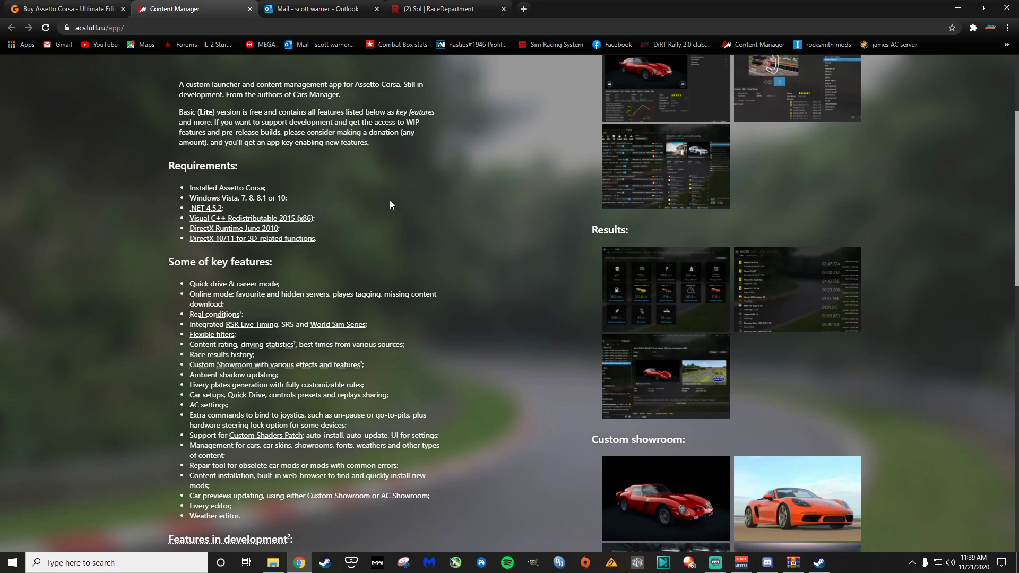
{"action": "scroll", "coordinate": [398, 204], "scroll_direction": "up", "scroll_amount": 1}
{"action": "scroll", "coordinate": [419, 212], "scroll_direction": "down", "scroll_amount": 9}
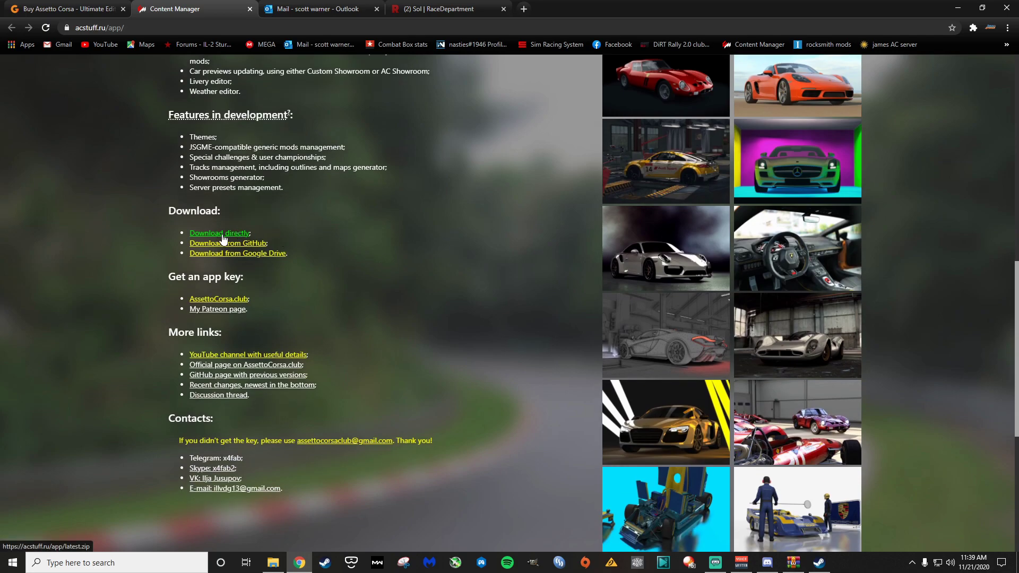
Step: Open latest.zip from Downloads in WinRAR, dismissing the licence reminder and minimizing Chrome
{"action": "left_click", "coordinate": [273, 563]}
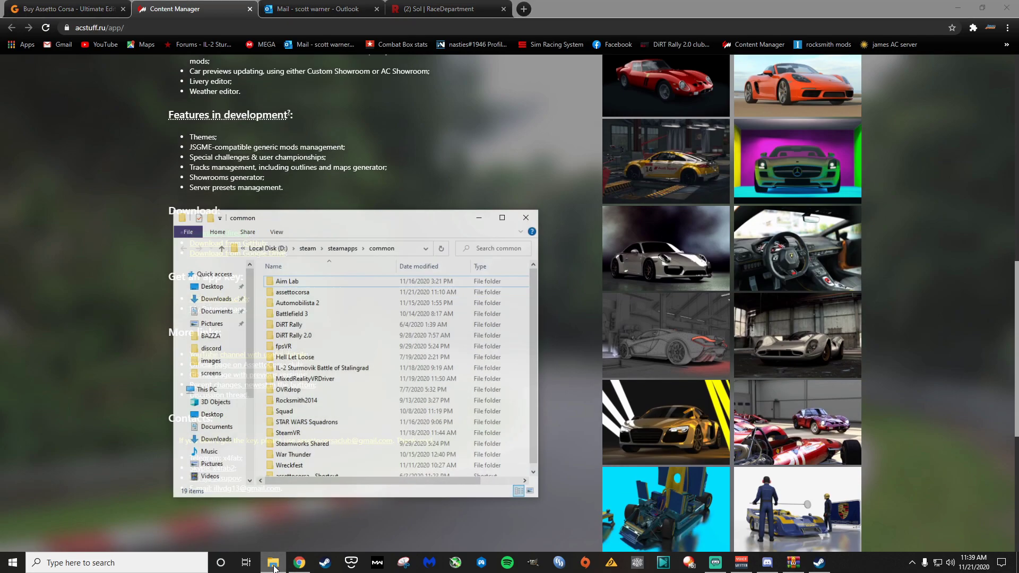
{"action": "left_click", "coordinate": [217, 290]}
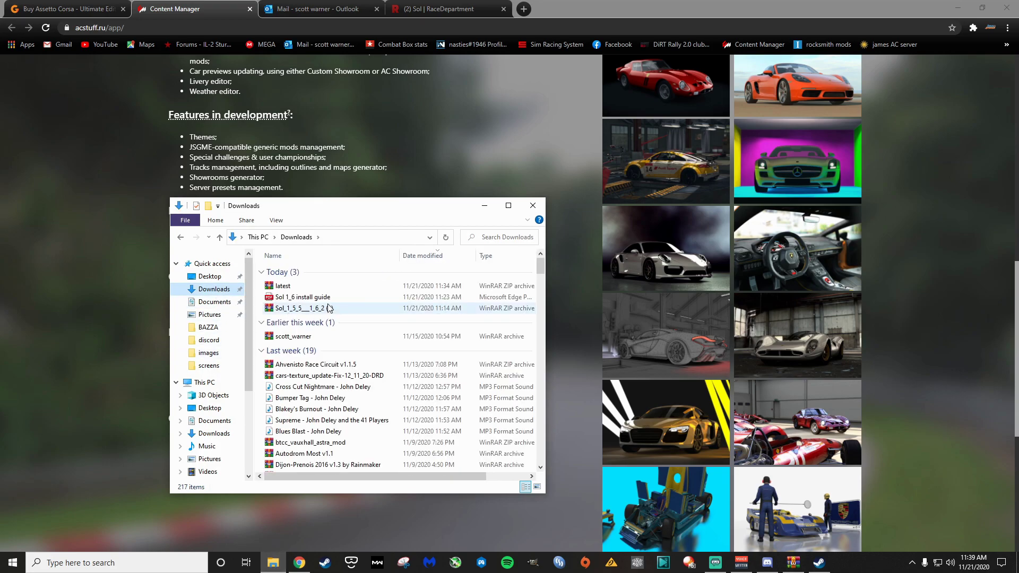
{"action": "double_click", "coordinate": [297, 286]}
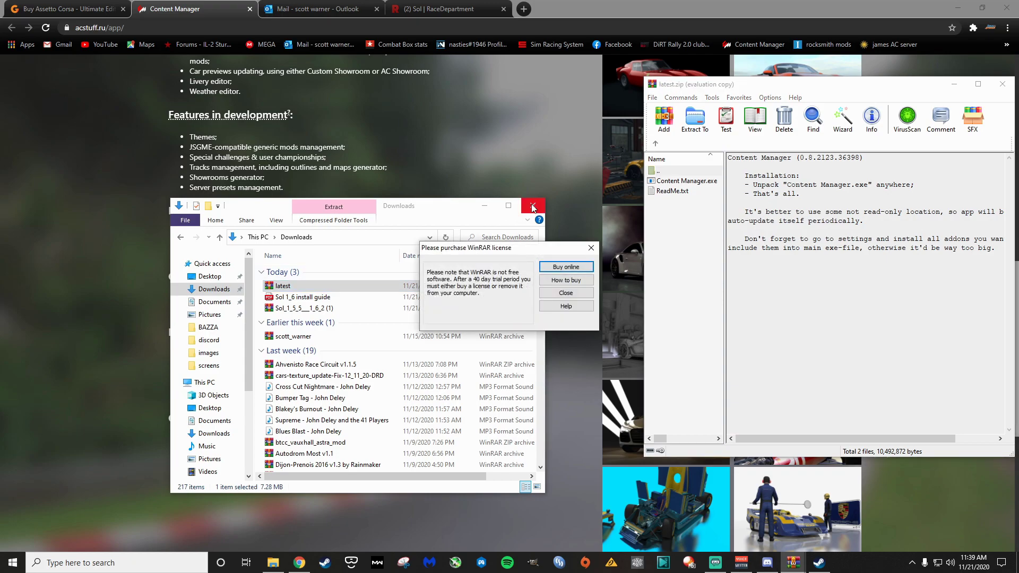
{"action": "left_click", "coordinate": [532, 207]}
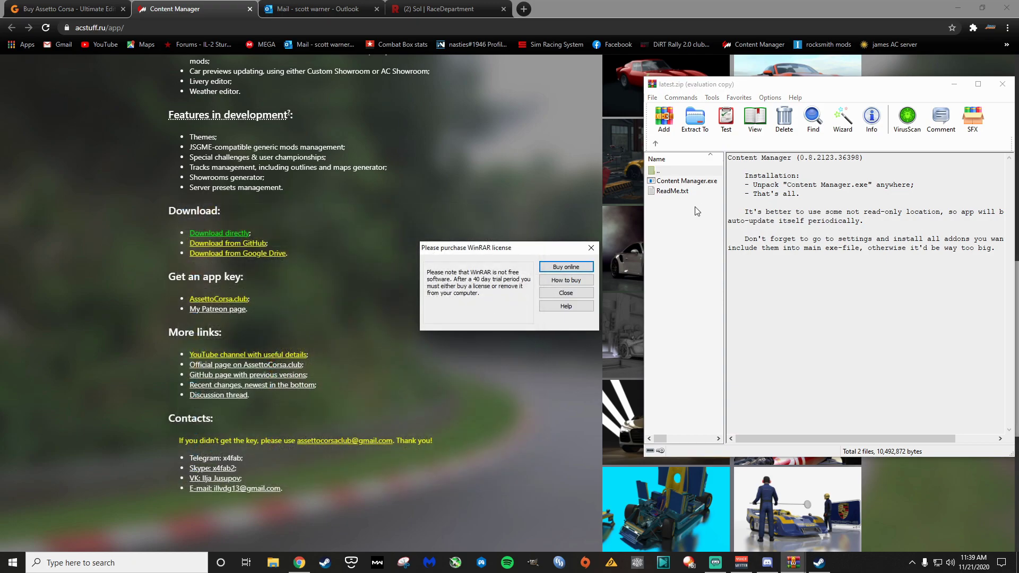
{"action": "left_click", "coordinate": [590, 248]}
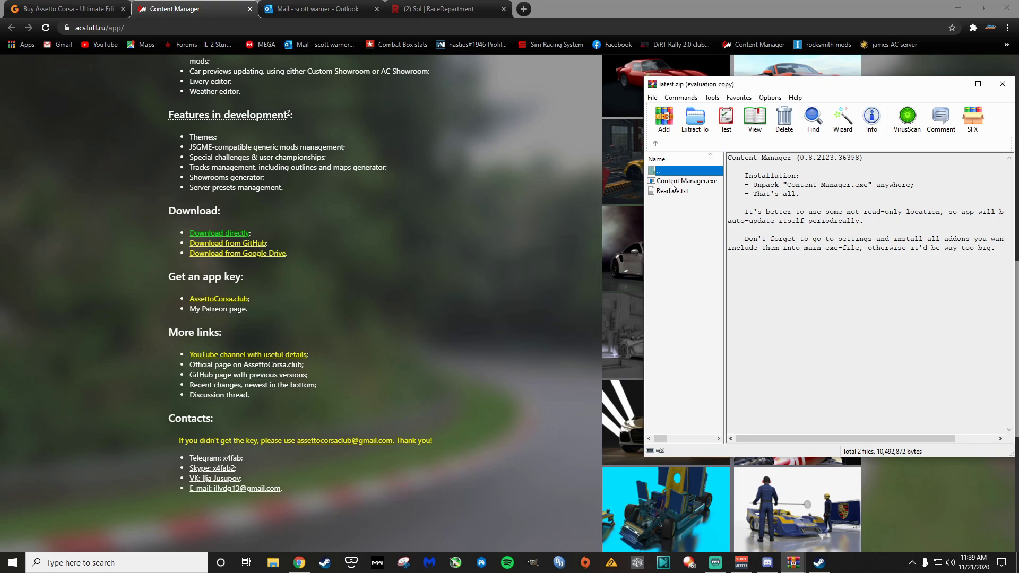
{"action": "left_click", "coordinate": [948, 9]}
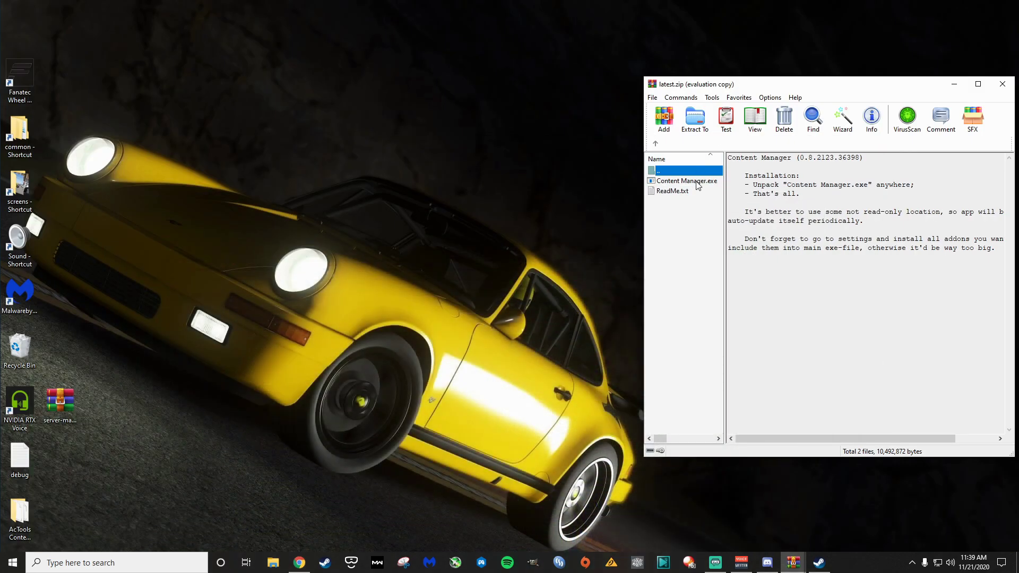
Step: Run Content Manager.exe from the archive, review the root folder and plugin list, and accept
{"action": "left_click", "coordinate": [694, 183]}
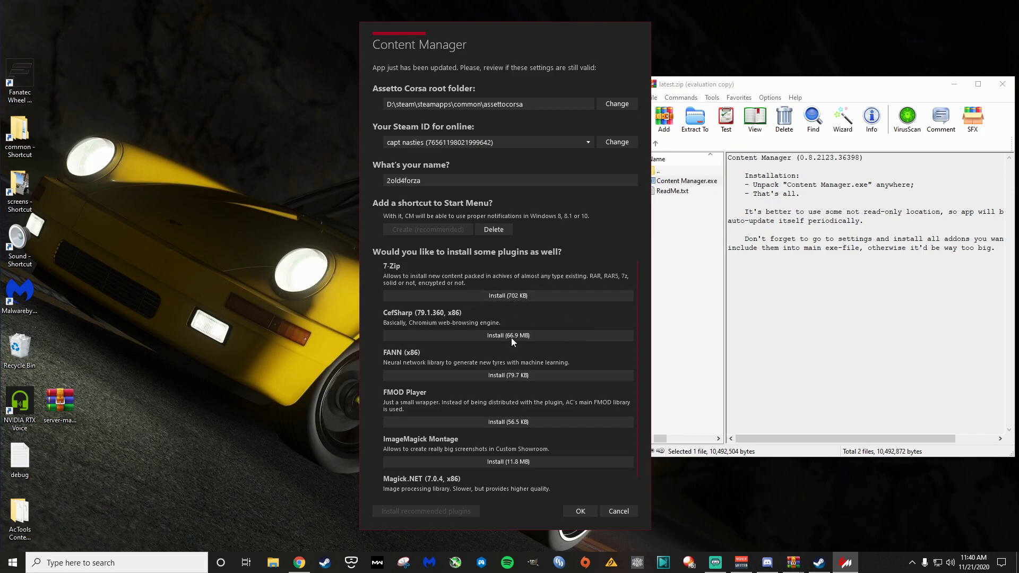
{"action": "scroll", "coordinate": [542, 438], "scroll_direction": "down", "scroll_amount": 1}
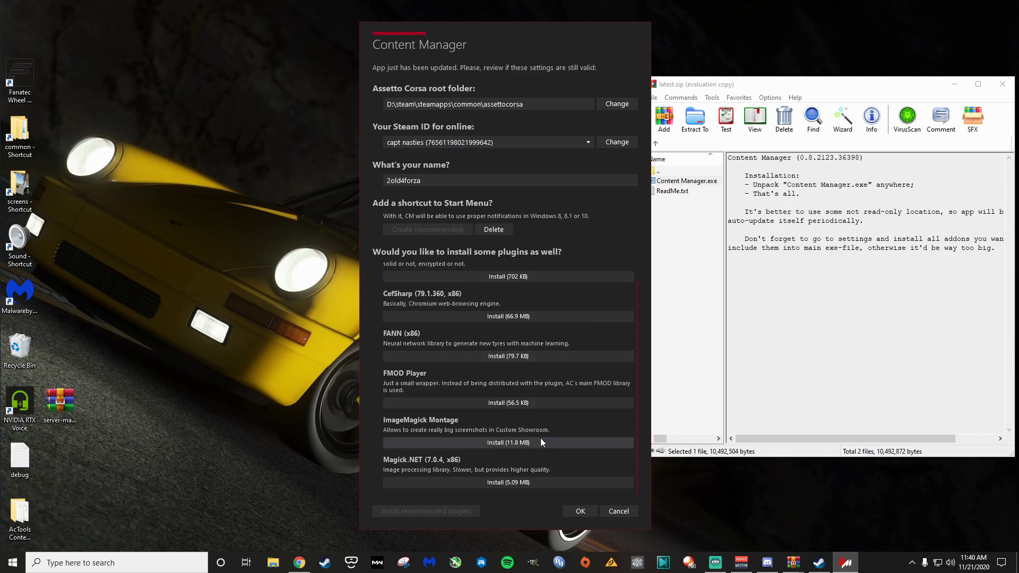
{"action": "scroll", "coordinate": [540, 437], "scroll_direction": "up", "scroll_amount": 1}
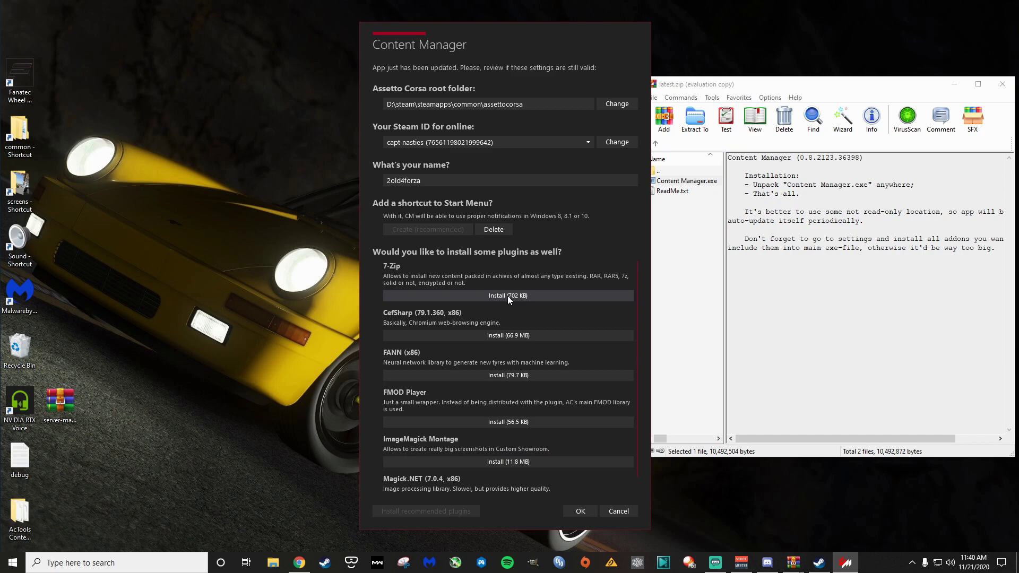
{"action": "scroll", "coordinate": [549, 403], "scroll_direction": "down", "scroll_amount": 1}
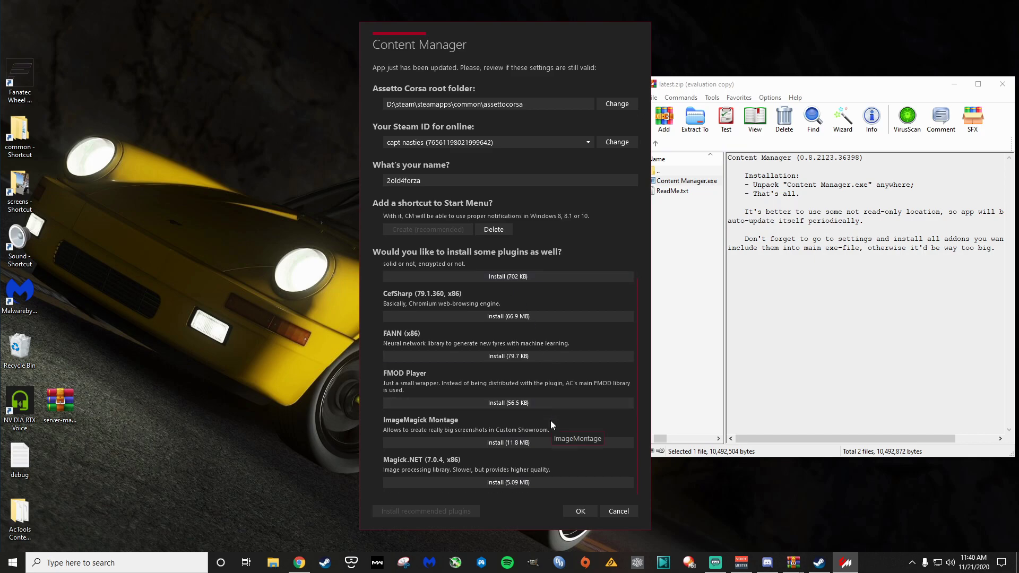
{"action": "scroll", "coordinate": [549, 424], "scroll_direction": "up", "scroll_amount": 1}
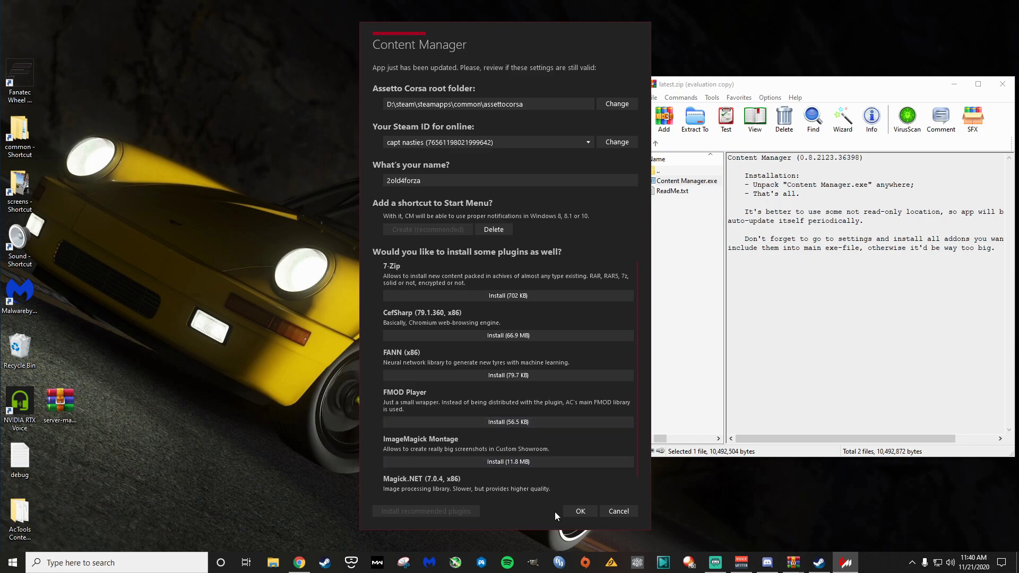
{"action": "left_click", "coordinate": [577, 510]}
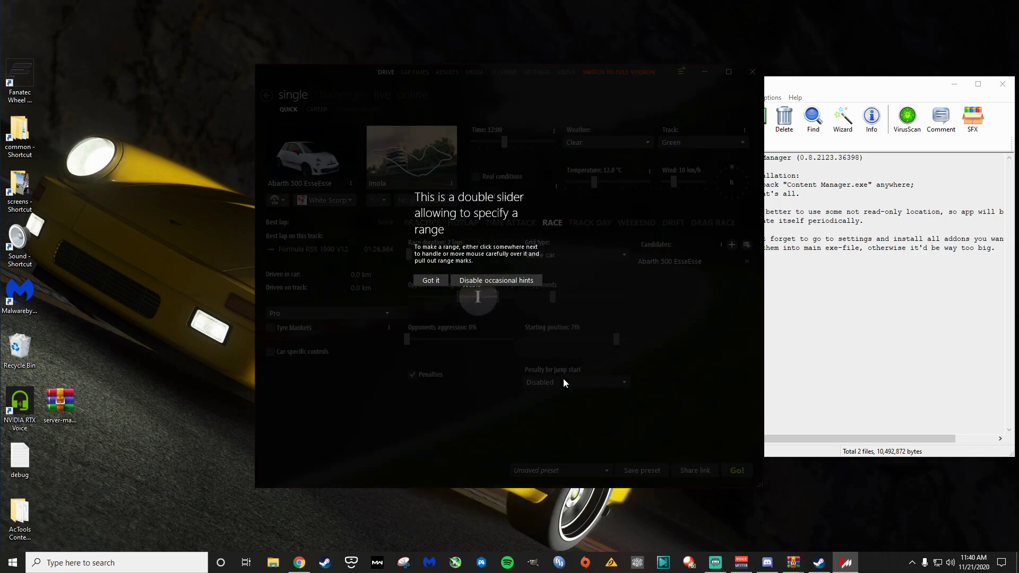
Step: Dismiss the double-slider hint with 'Got it' and maximize the Content Manager window
{"action": "left_click", "coordinate": [437, 279]}
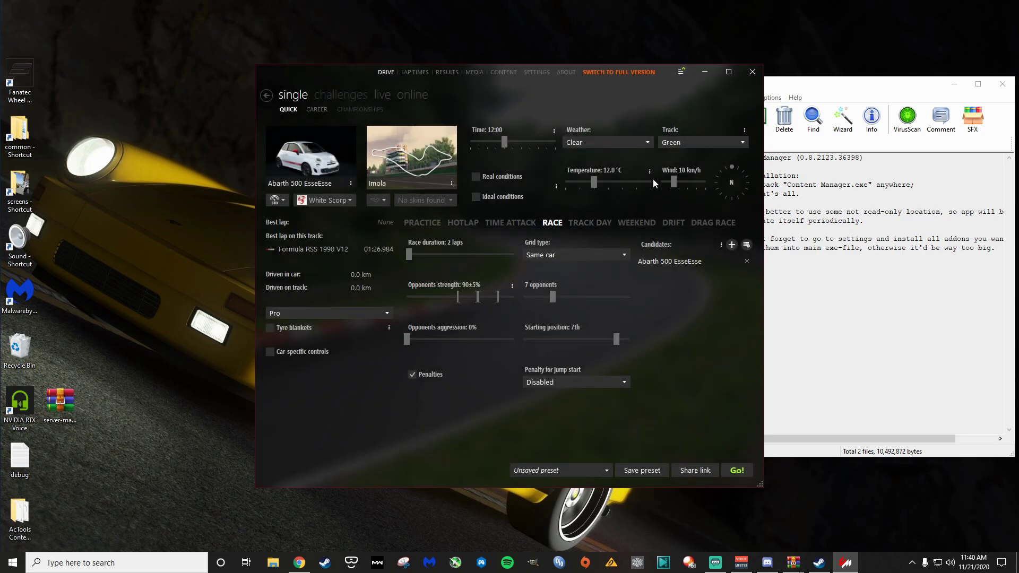
{"action": "left_click", "coordinate": [725, 76]}
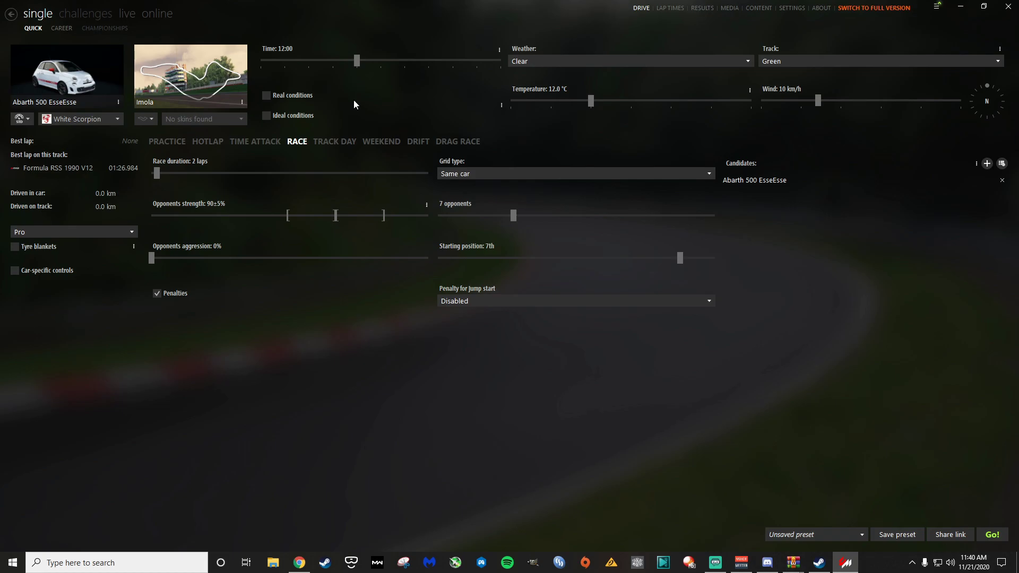
Step: Start the app-key unlock and check the Content Manager purchase form in the browser
{"action": "left_click", "coordinate": [885, 8]}
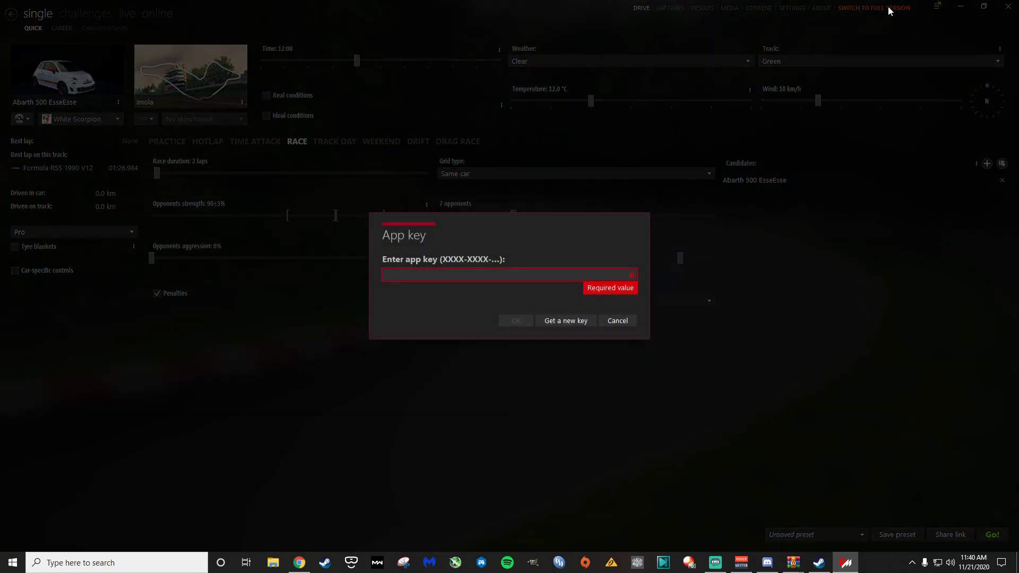
{"action": "left_click", "coordinate": [299, 562]}
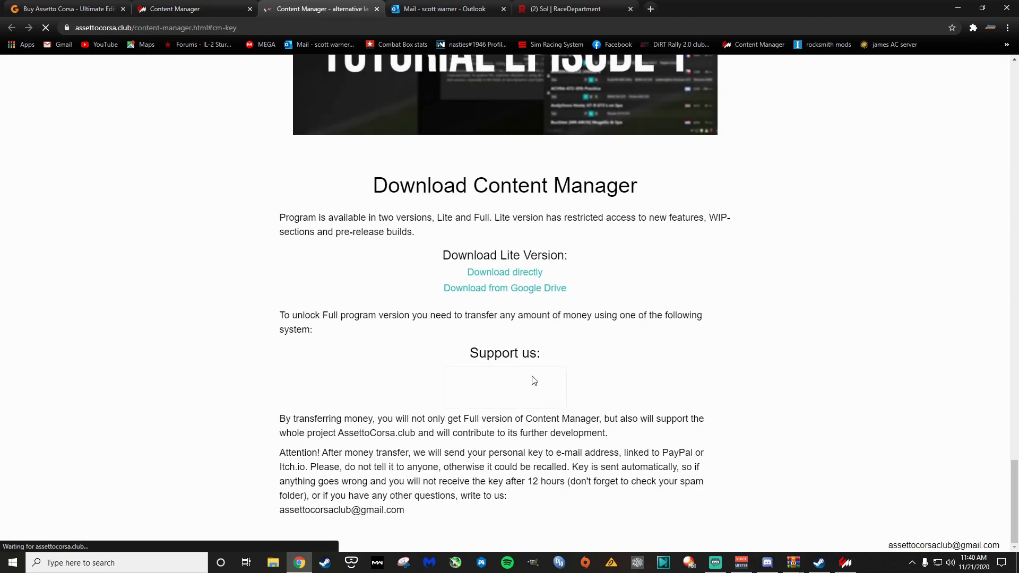
{"action": "left_click", "coordinate": [500, 385]}
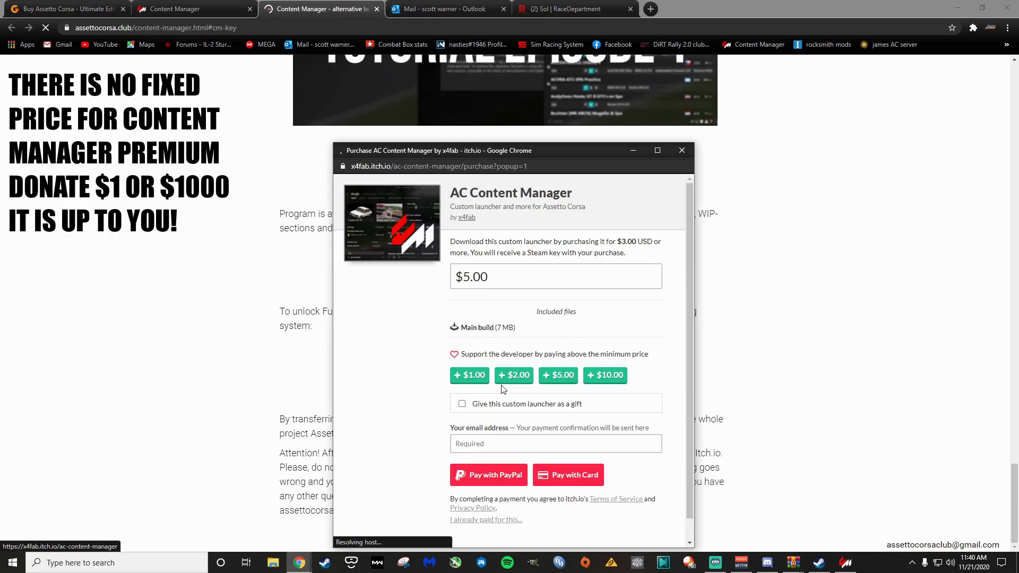
{"action": "scroll", "coordinate": [510, 419], "scroll_direction": "down", "scroll_amount": 1}
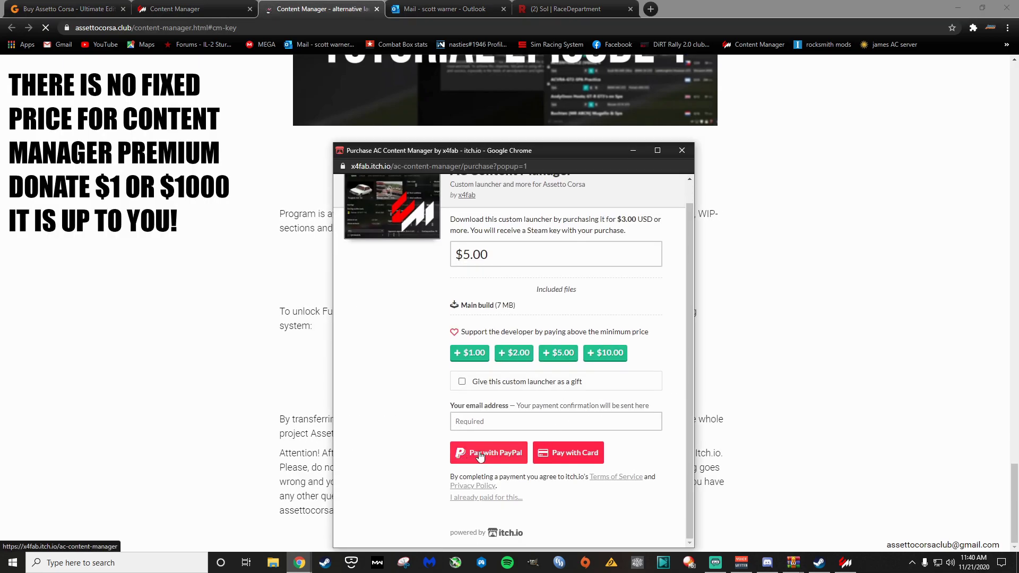
{"action": "left_click", "coordinate": [682, 150]}
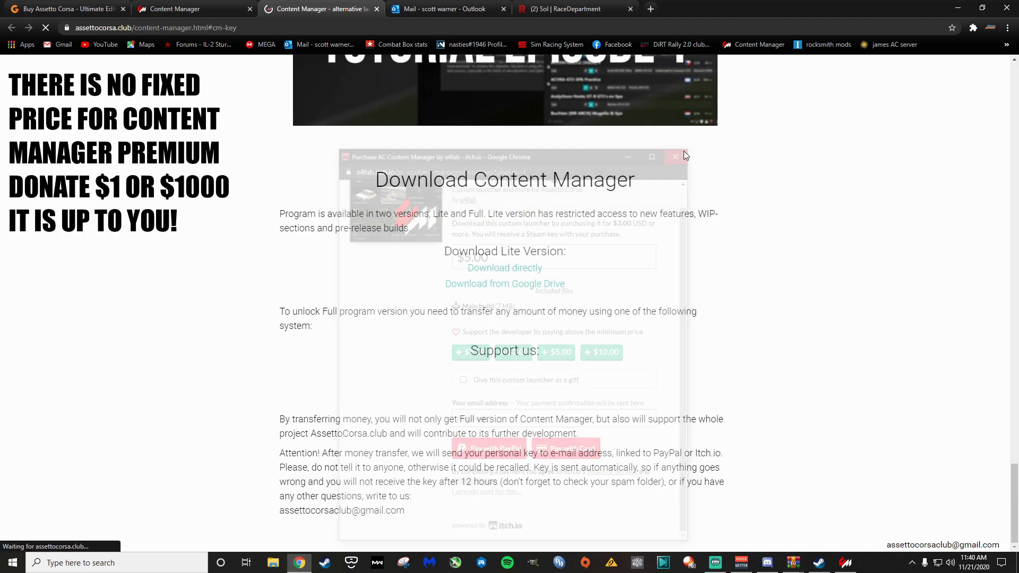
Step: Copy the app key from the email, paste it into Content Manager, and confirm activation
{"action": "left_click", "coordinate": [443, 8]}
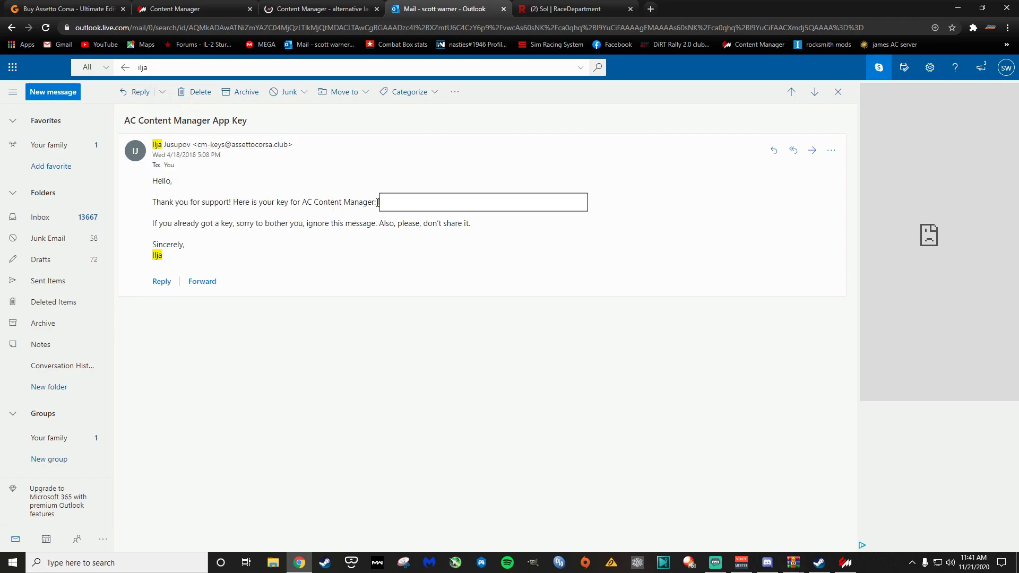
{"action": "left_click_drag", "start_coordinate": [545, 212], "coordinate": [530, 203]}
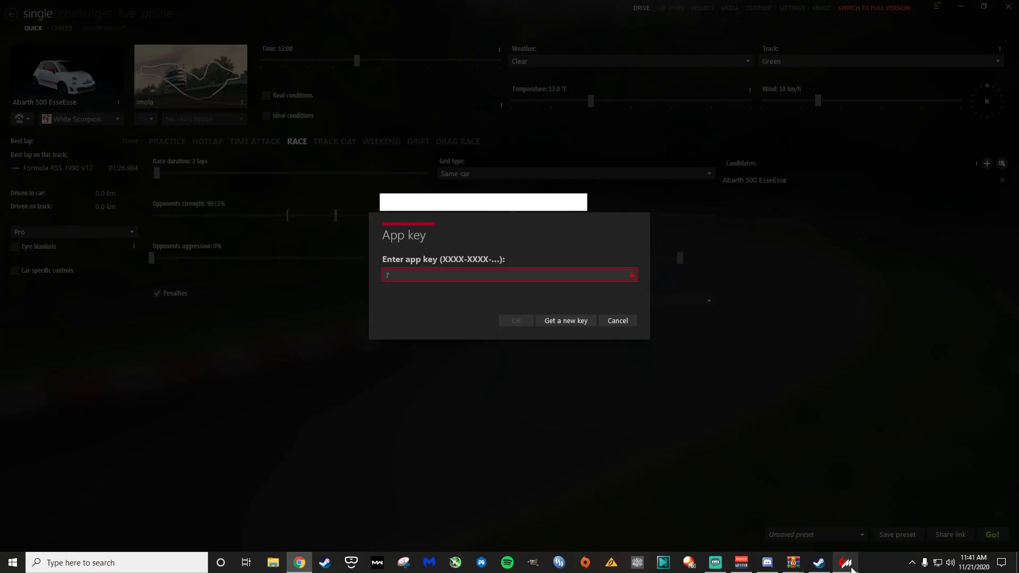
{"action": "key", "text": "ctrl+v"}
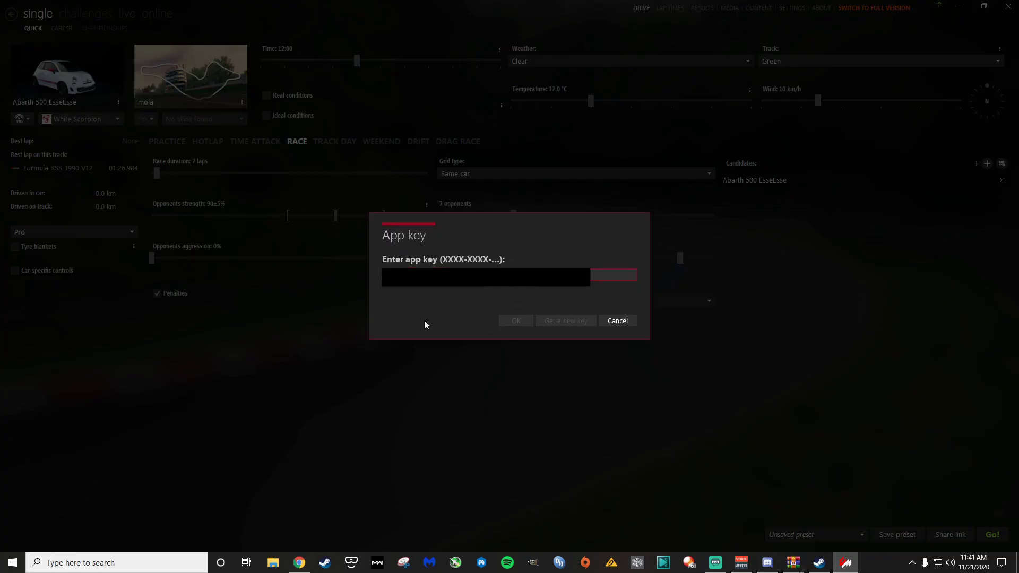
{"action": "left_click", "coordinate": [521, 319]}
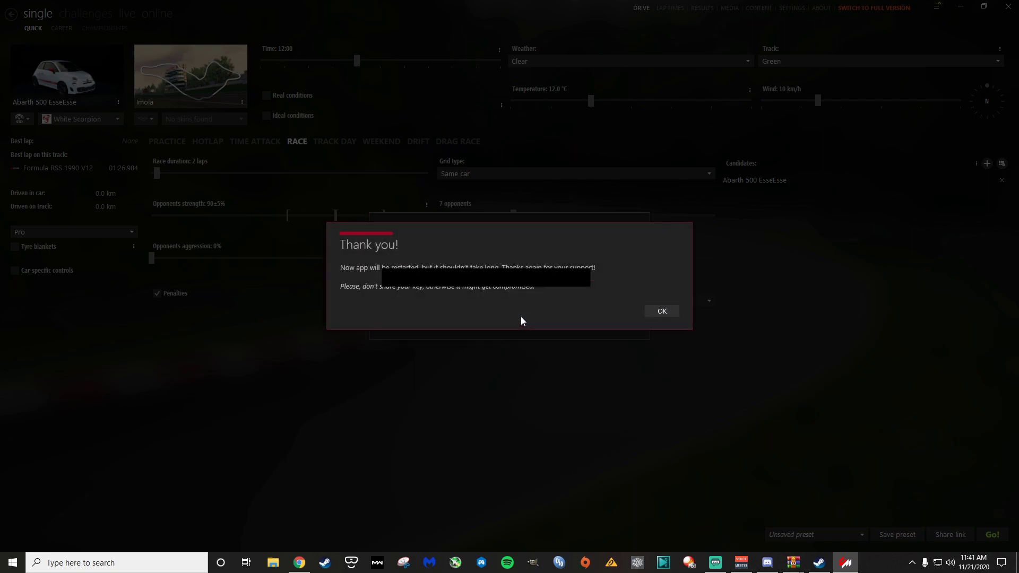
{"action": "left_click", "coordinate": [665, 312]}
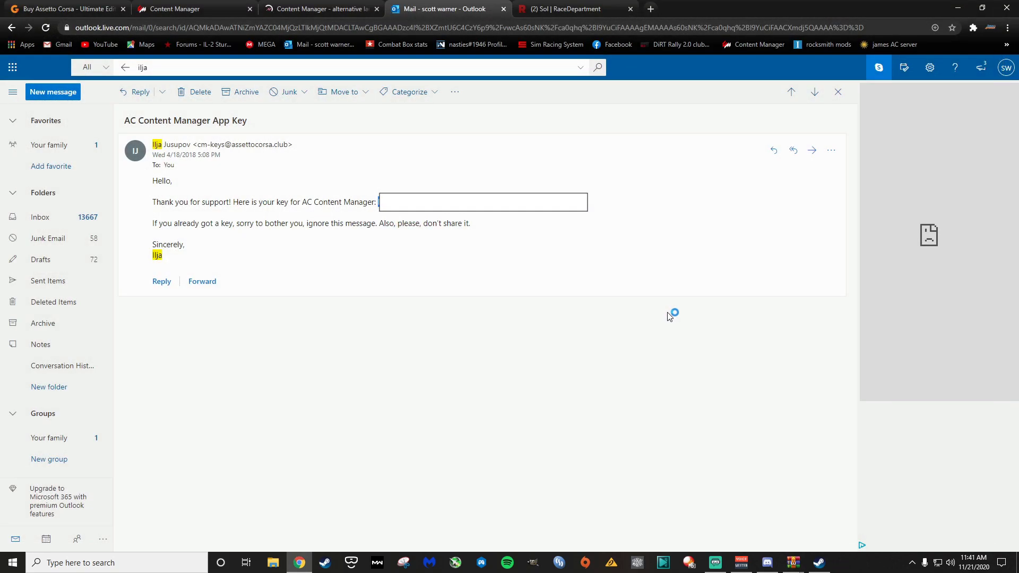
Step: Save the updated Content Manager into latest.zip, close WinRAR, and dismiss the mod-updates hint
{"action": "left_click", "coordinate": [958, 11]}
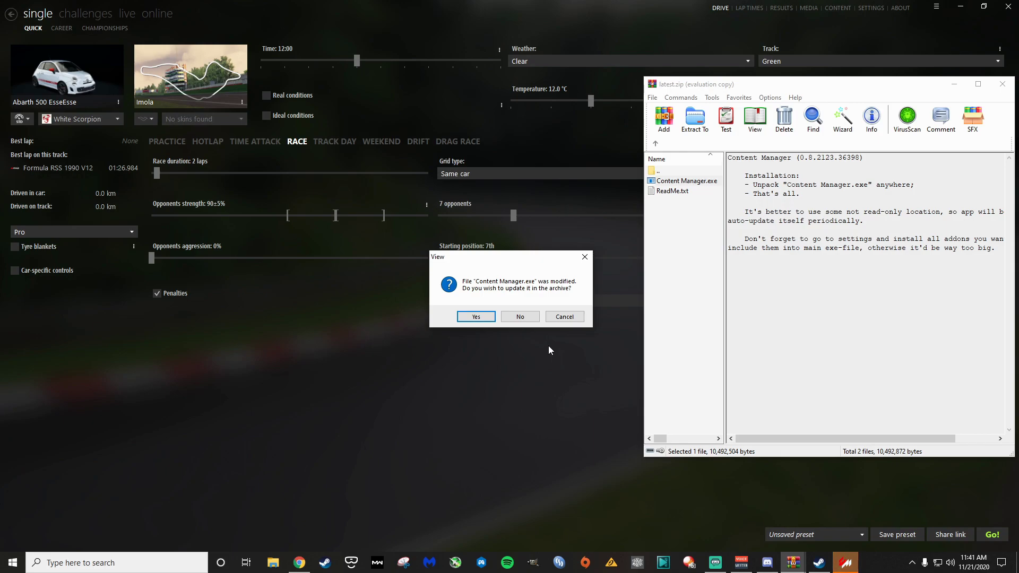
{"action": "left_click", "coordinate": [476, 316]}
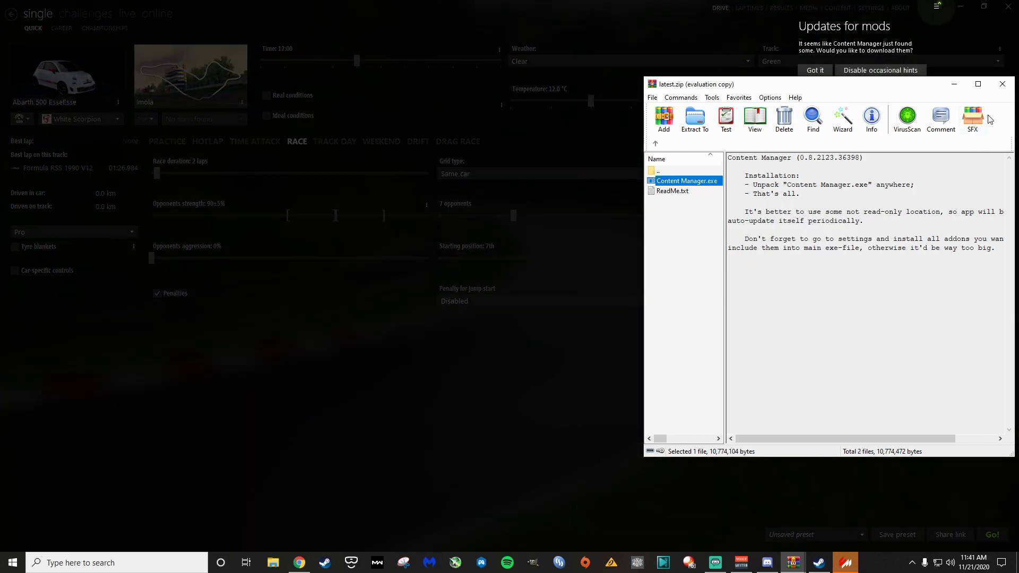
{"action": "left_click", "coordinate": [1001, 84]}
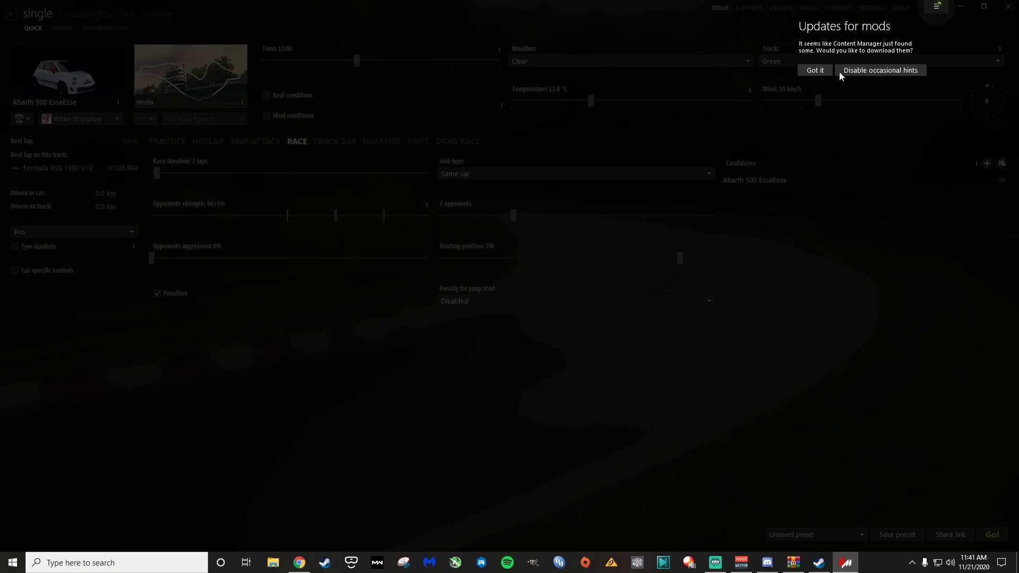
{"action": "left_click", "coordinate": [820, 71]}
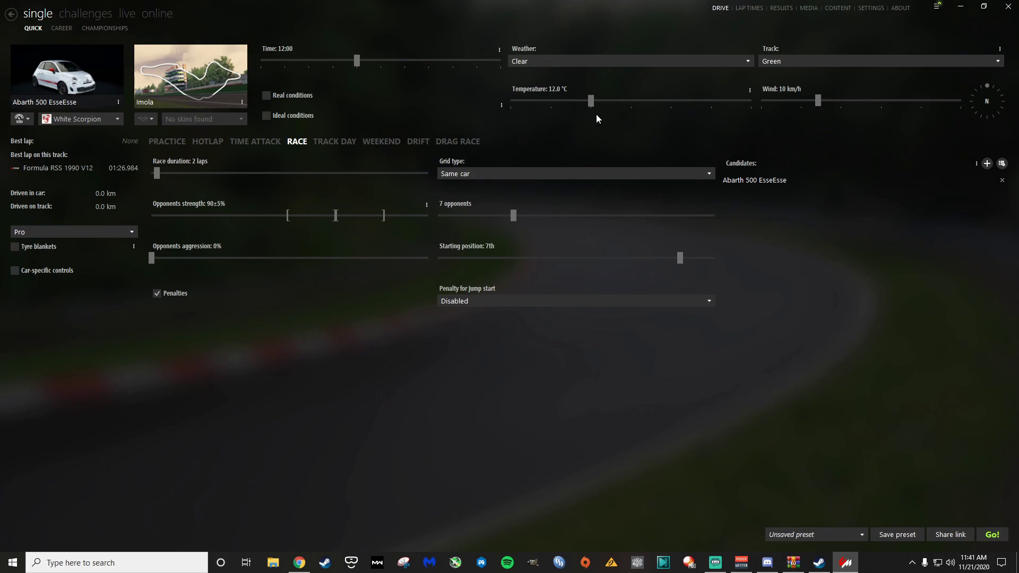
Step: Reinstall the Custom Shaders Patch configs and set Update automatically to 'Do not auto-update'
{"action": "left_click", "coordinate": [870, 8]}
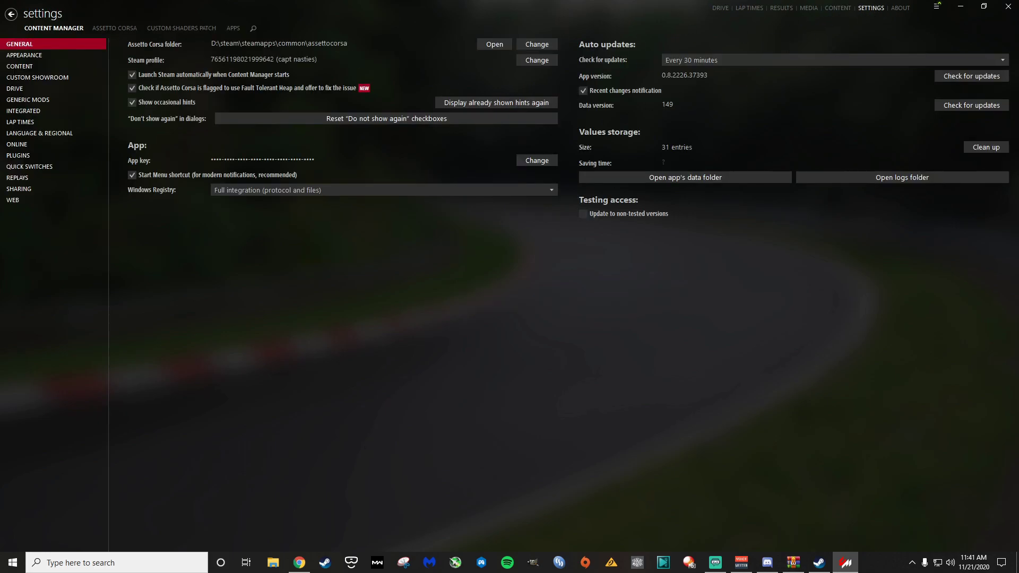
{"action": "left_click", "coordinate": [181, 29]}
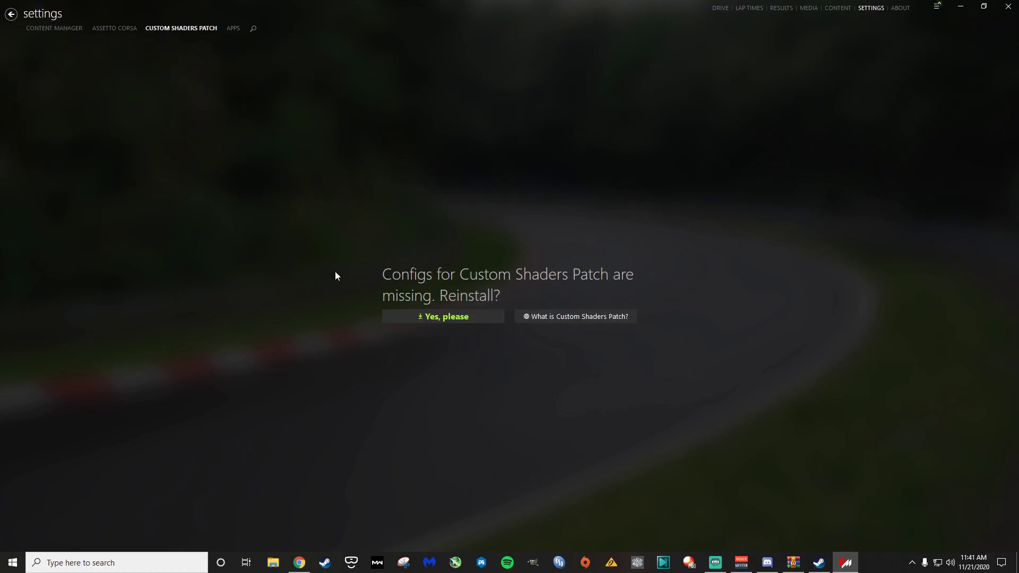
{"action": "left_click", "coordinate": [450, 319]}
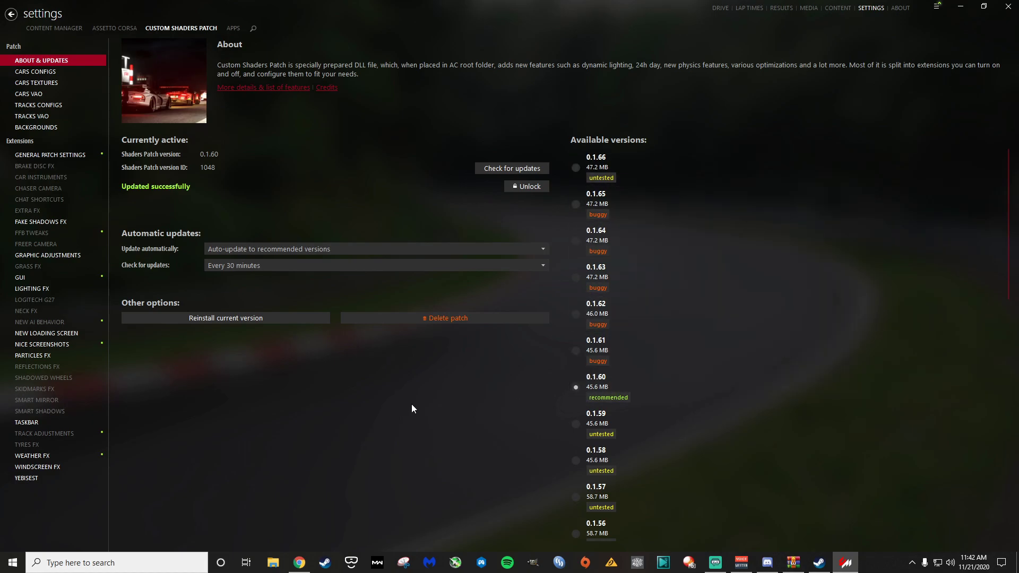
{"action": "left_click", "coordinate": [424, 248]}
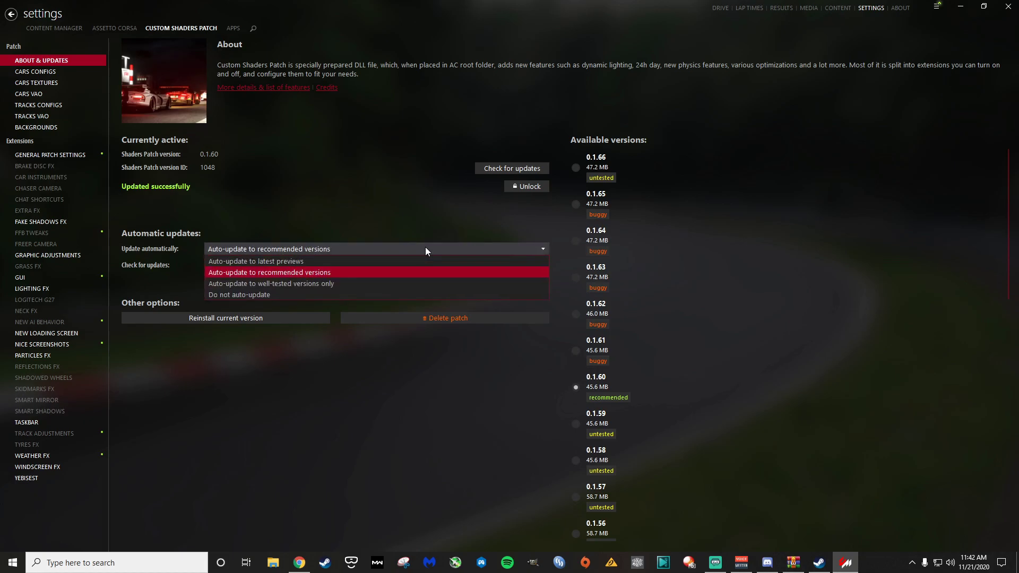
{"action": "left_click", "coordinate": [321, 295]}
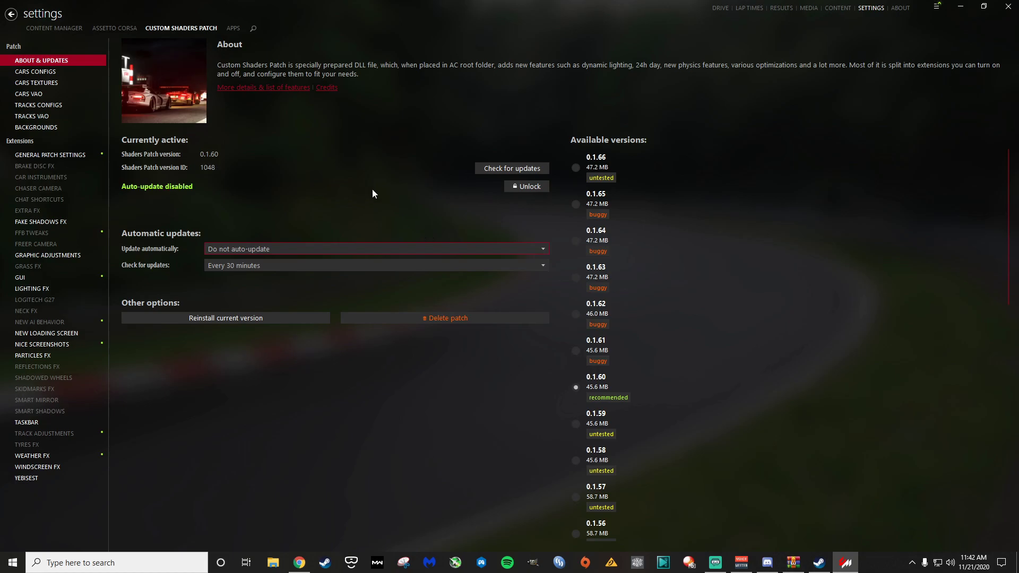
Step: Look over the RaceDepartment Sol page, then open the Downloads folder in File Explorer
{"action": "left_click", "coordinate": [961, 7]}
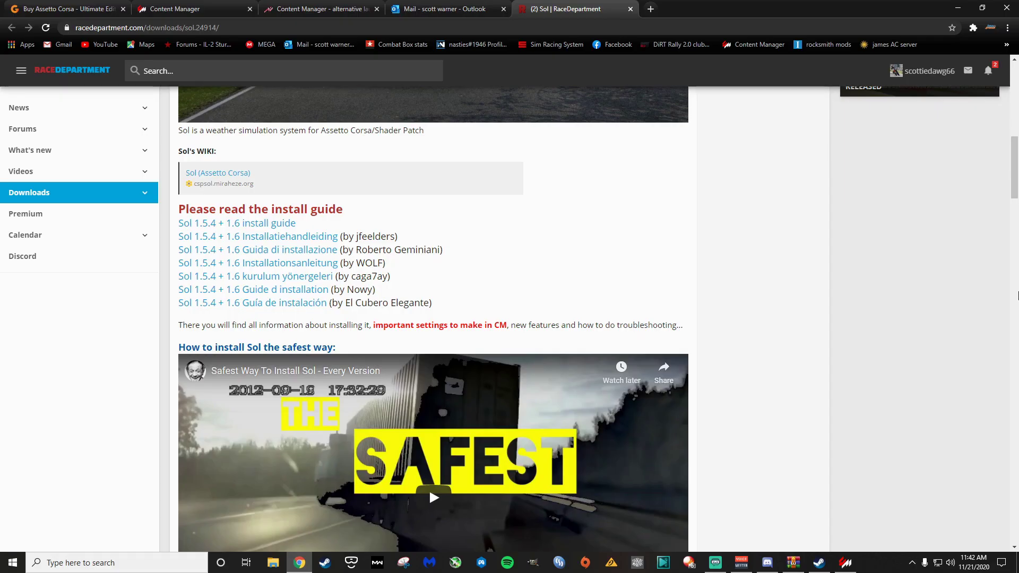
{"action": "left_click_drag", "start_coordinate": [1013, 187], "coordinate": [1013, 114]}
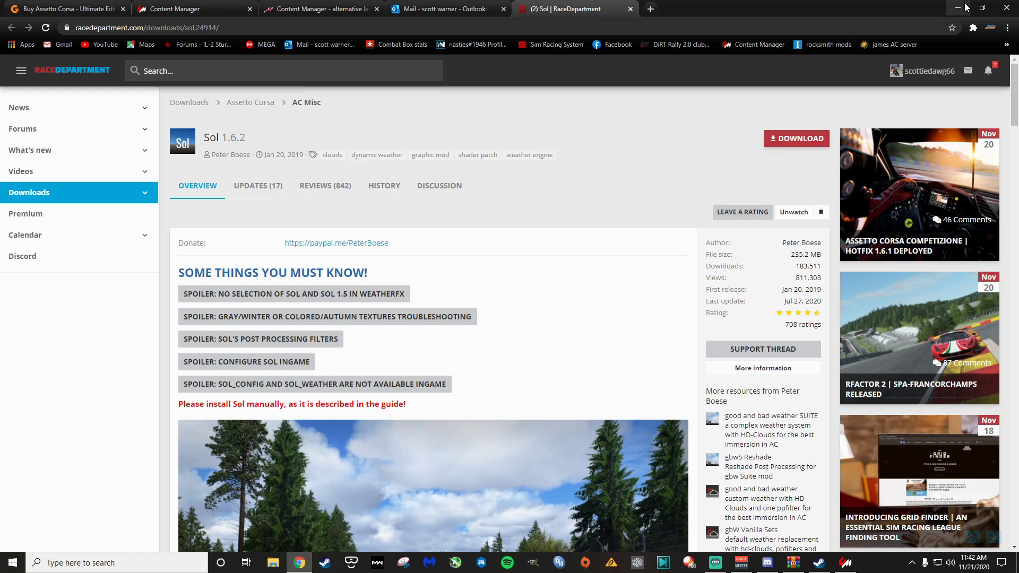
{"action": "left_click", "coordinate": [957, 7]}
{"action": "left_click", "coordinate": [273, 563]}
{"action": "left_click", "coordinate": [211, 289]}
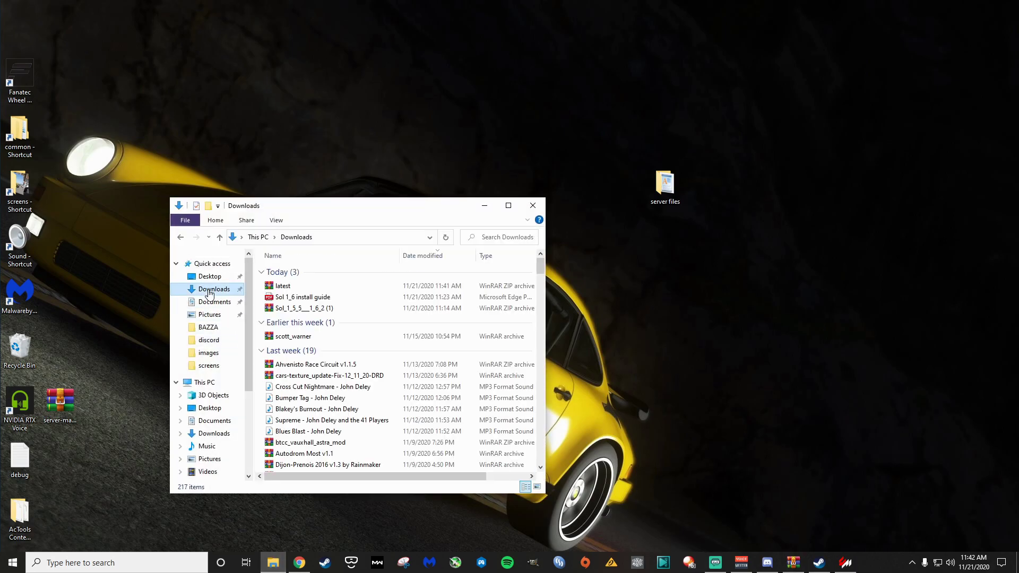
Step: Open the Sol archive and its 1_6 install guide, then browse into MODS > Sol 1.6.2 + 1.5.5
{"action": "double_click", "coordinate": [321, 309]}
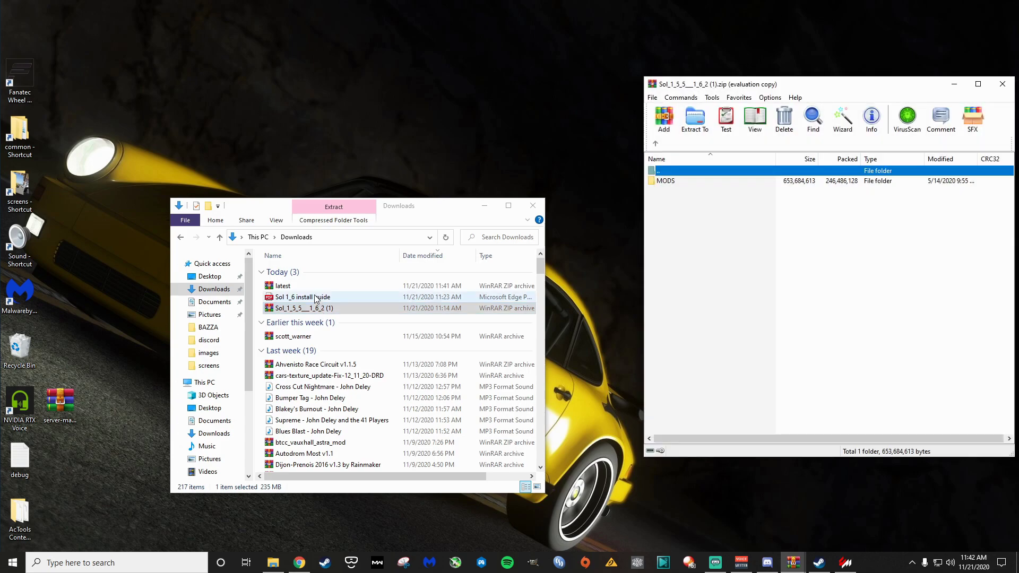
{"action": "double_click", "coordinate": [316, 298]}
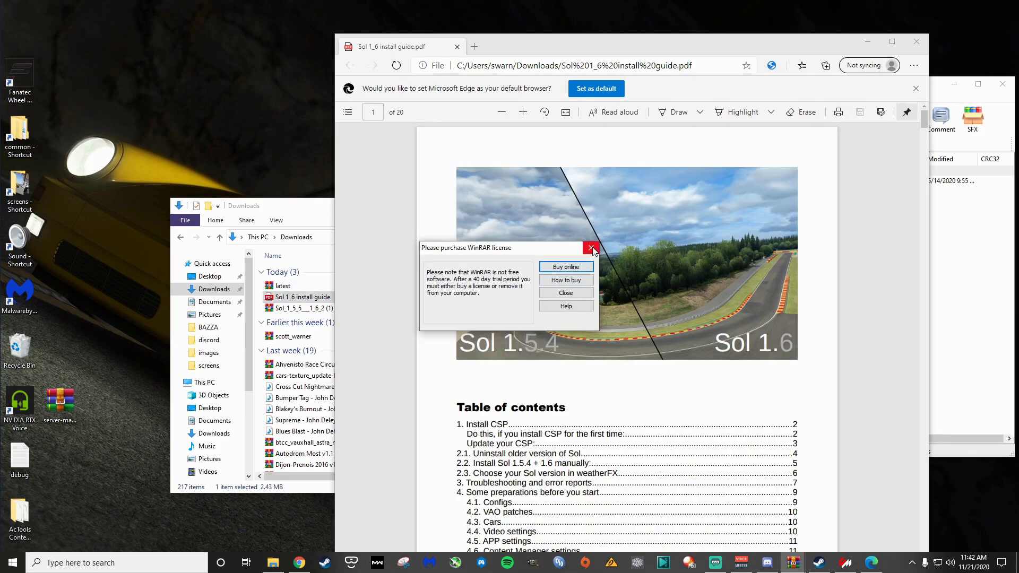
{"action": "left_click", "coordinate": [591, 248]}
{"action": "left_click", "coordinate": [867, 42]}
{"action": "left_click", "coordinate": [537, 206]}
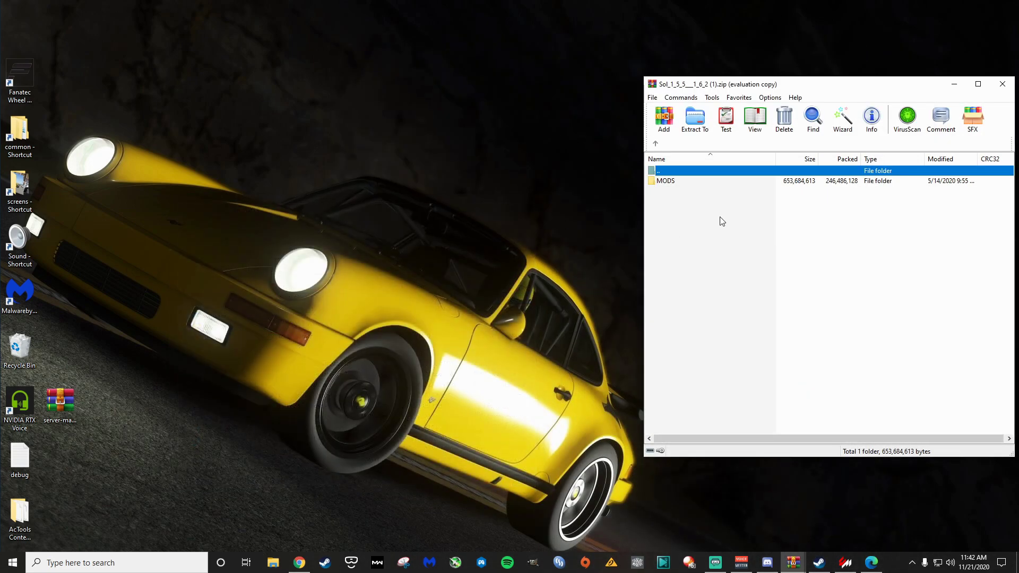
{"action": "double_click", "coordinate": [666, 181]}
{"action": "double_click", "coordinate": [693, 182]}
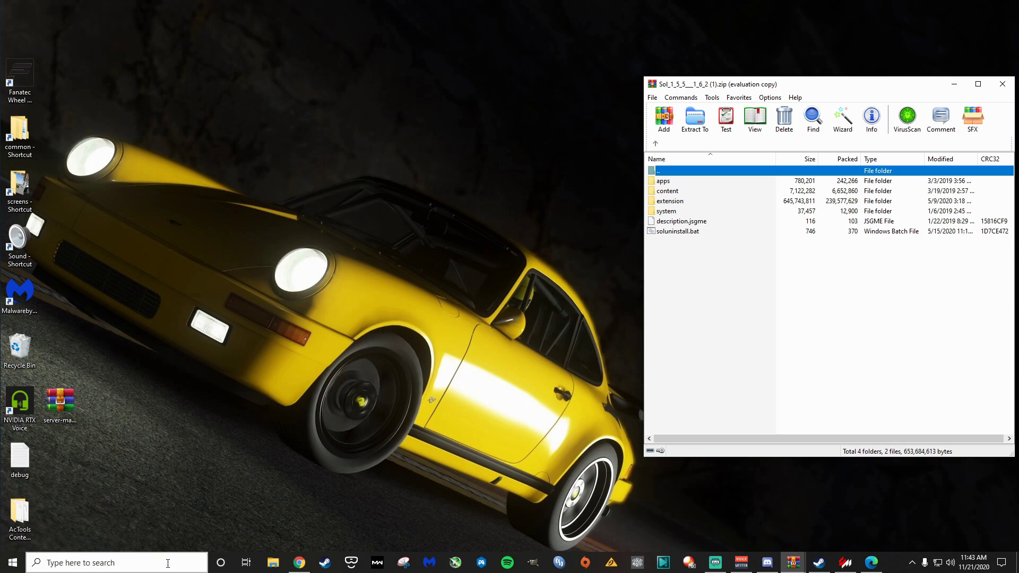
Step: Open D:\steam\steamapps\common in a new Explorer window and place it beside the Sol archive
{"action": "left_click", "coordinate": [222, 464]}
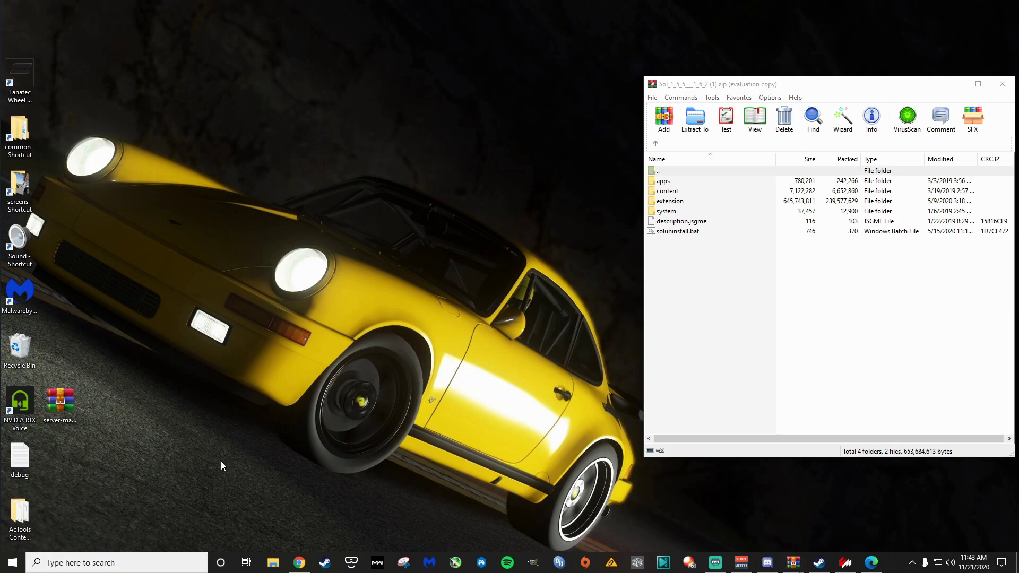
{"action": "left_click", "coordinate": [274, 563]}
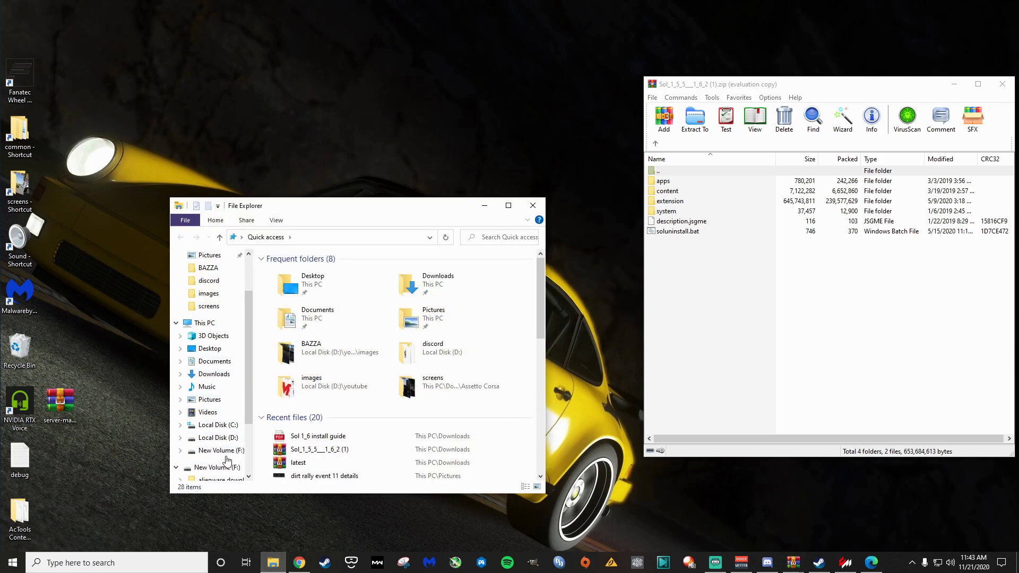
{"action": "left_click", "coordinate": [215, 440]}
{"action": "scroll", "coordinate": [335, 419], "scroll_direction": "down", "scroll_amount": 3}
{"action": "scroll", "coordinate": [335, 429], "scroll_direction": "down", "scroll_amount": 1}
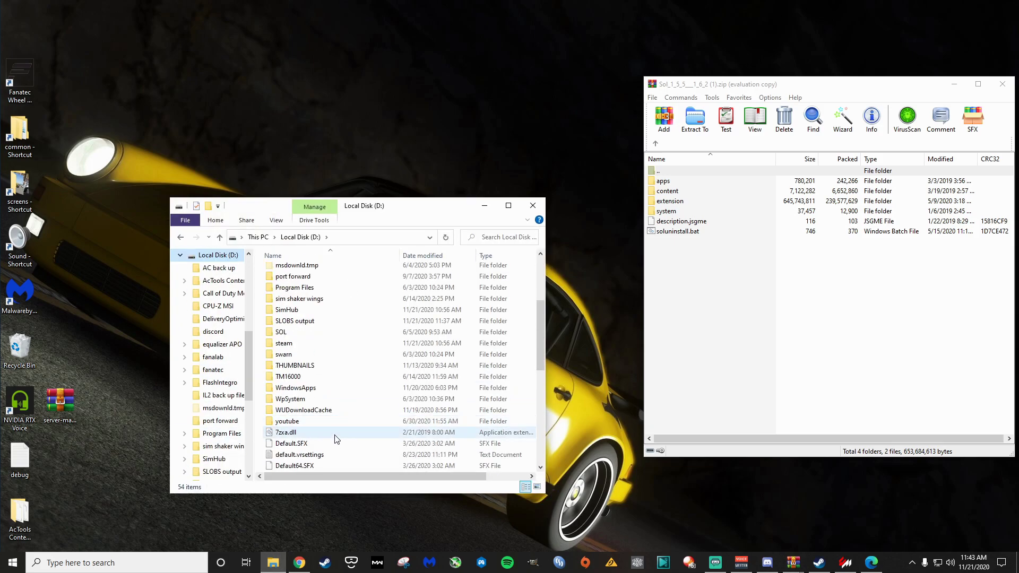
{"action": "double_click", "coordinate": [286, 344]}
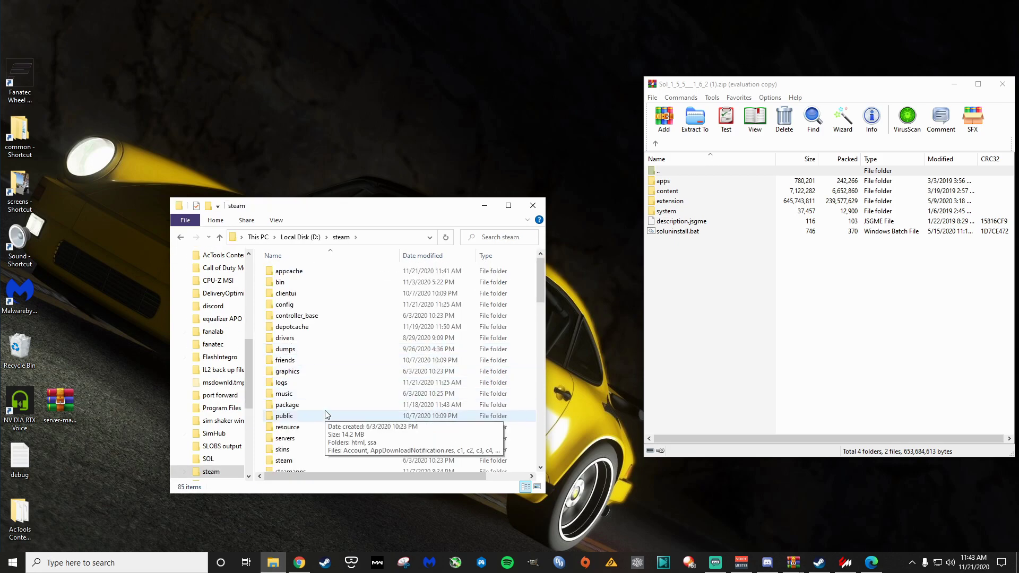
{"action": "scroll", "coordinate": [329, 418], "scroll_direction": "down", "scroll_amount": 2}
{"action": "double_click", "coordinate": [325, 376]}
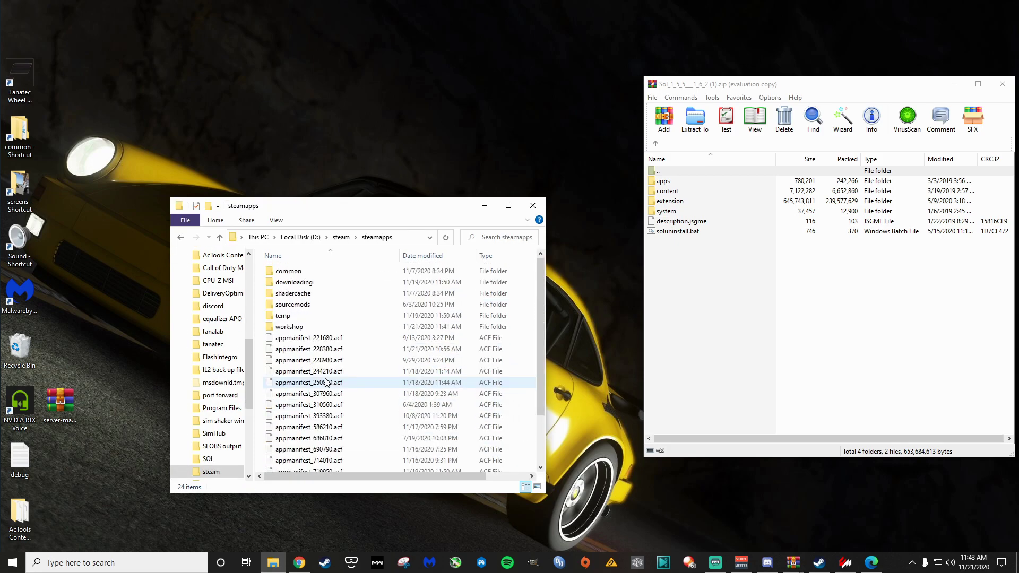
{"action": "double_click", "coordinate": [312, 272]}
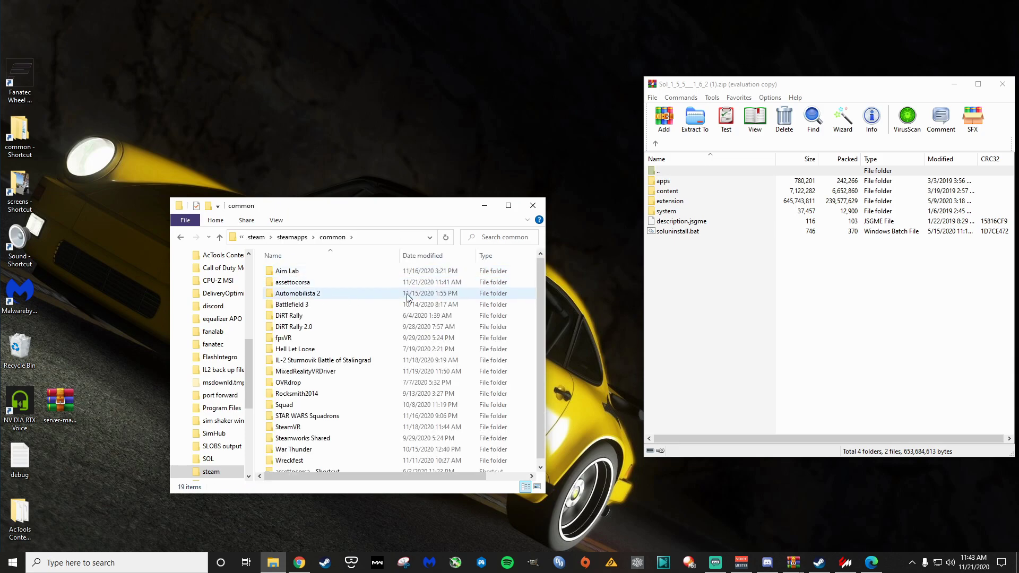
{"action": "left_click_drag", "start_coordinate": [547, 266], "coordinate": [608, 266]}
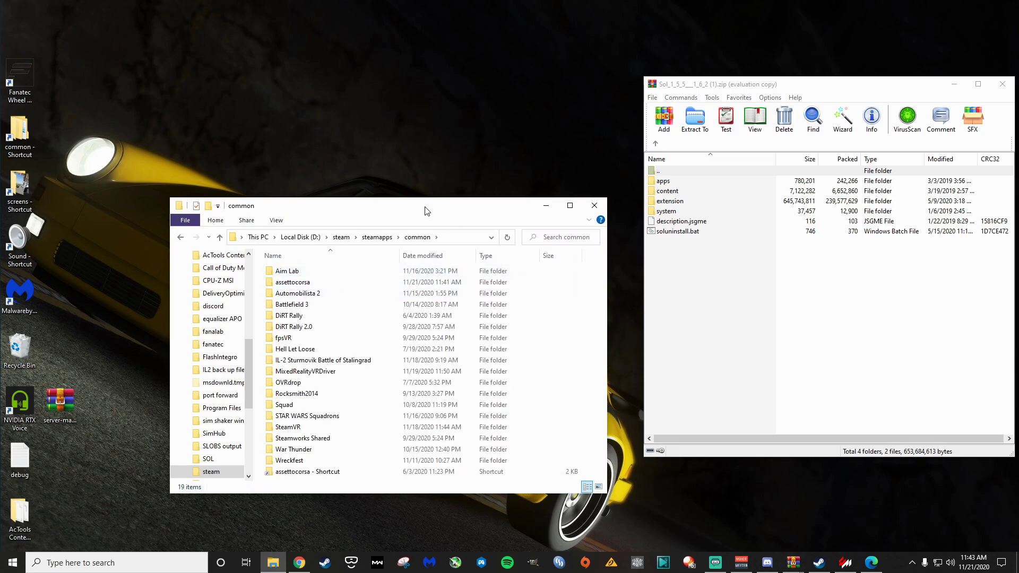
{"action": "left_click_drag", "start_coordinate": [428, 207], "coordinate": [336, 49]}
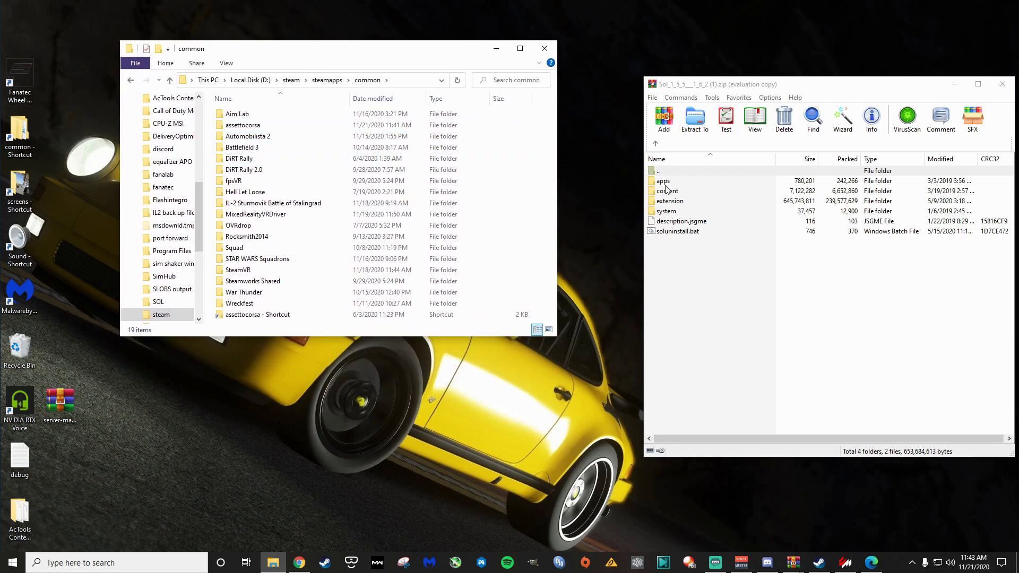
Step: Copy apps, content, extension and system into assettocorsa, replacing existing files, then close both windows
{"action": "left_click", "coordinate": [690, 183]}
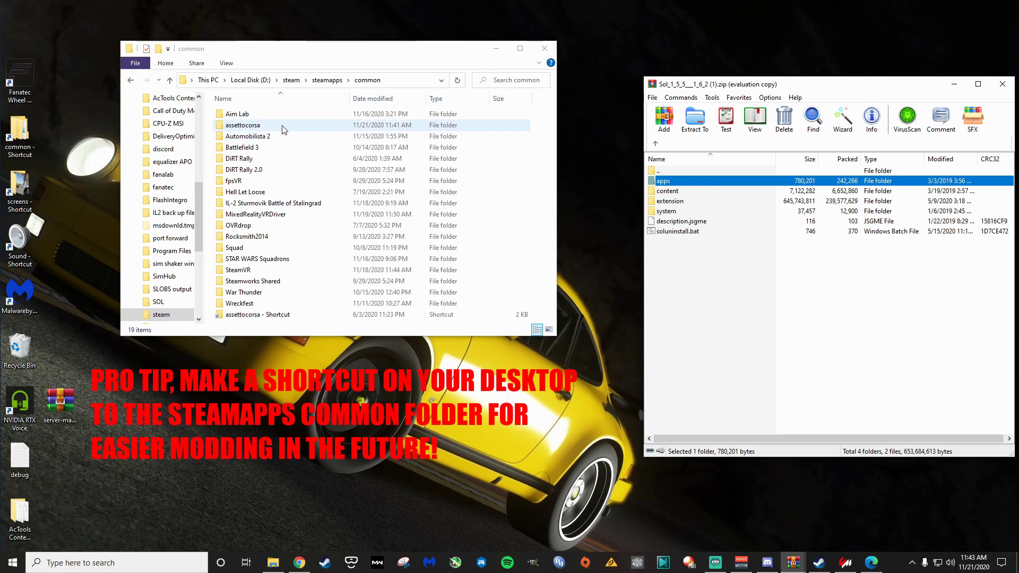
{"action": "left_click", "coordinate": [670, 212], "text": "shift"}
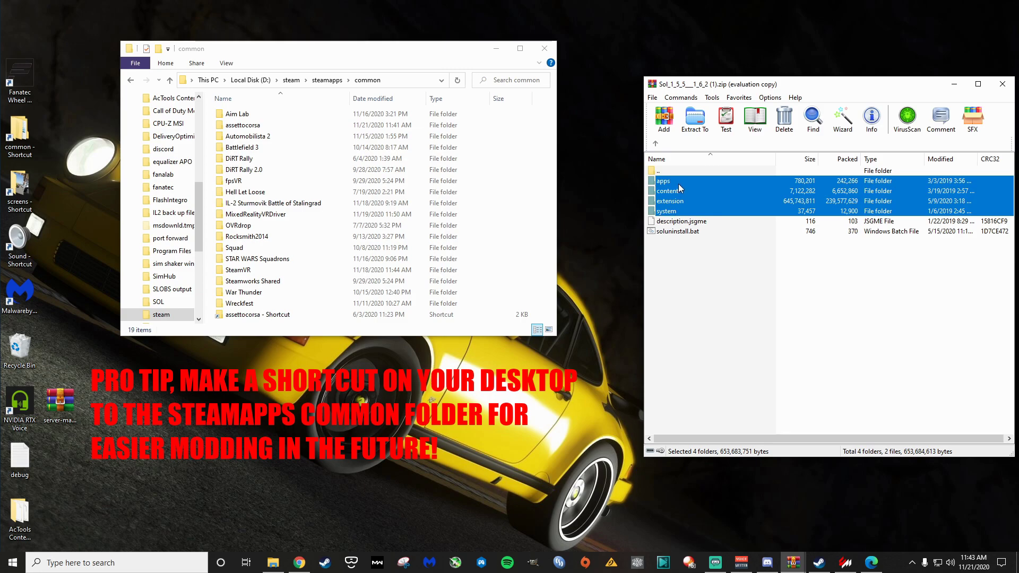
{"action": "left_click_drag", "start_coordinate": [683, 186], "coordinate": [317, 127]}
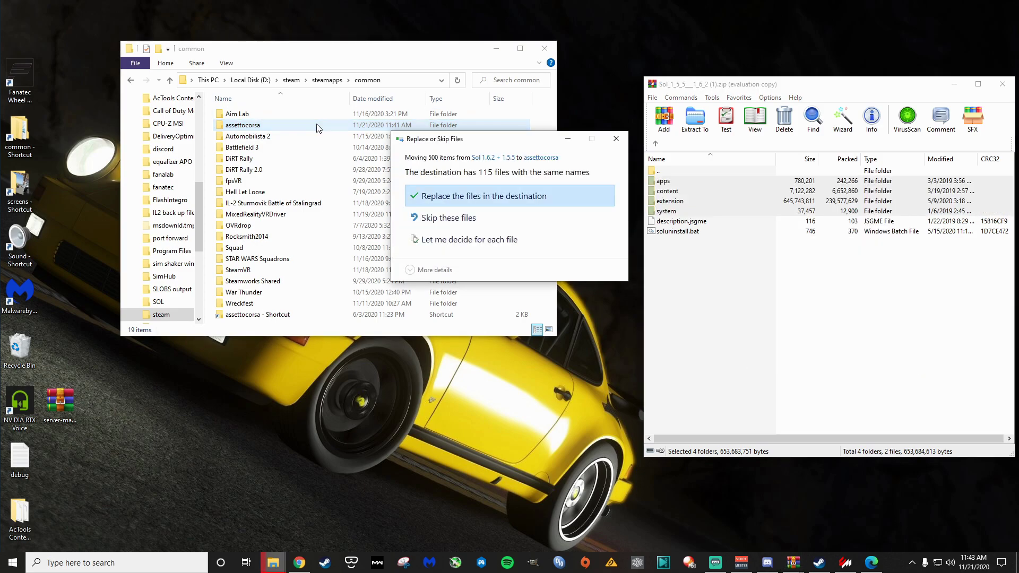
{"action": "right_click", "coordinate": [318, 128]}
{"action": "left_click", "coordinate": [582, 193]}
{"action": "left_click", "coordinate": [582, 193]}
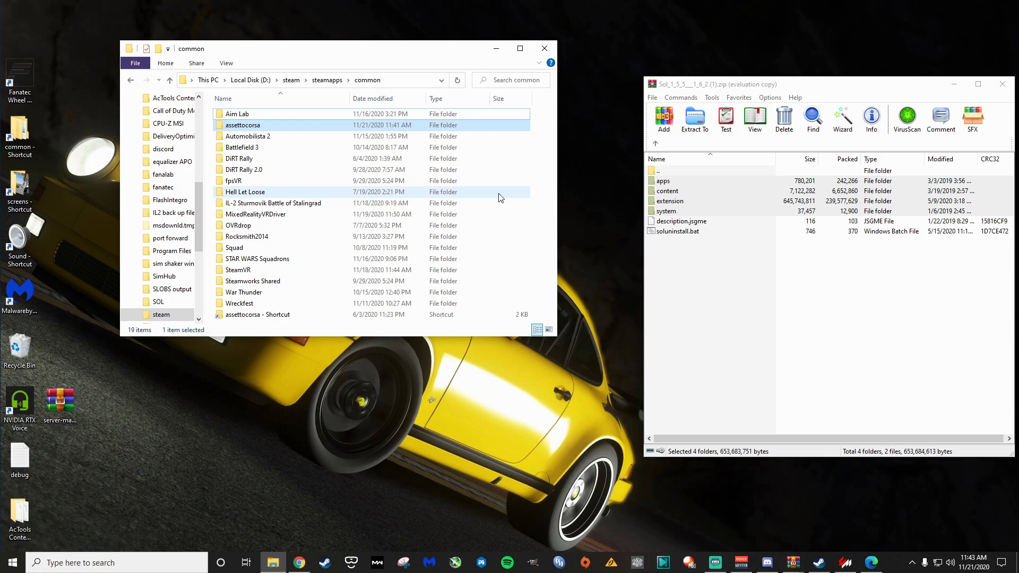
{"action": "left_click", "coordinate": [549, 52]}
{"action": "left_click", "coordinate": [1011, 89]}
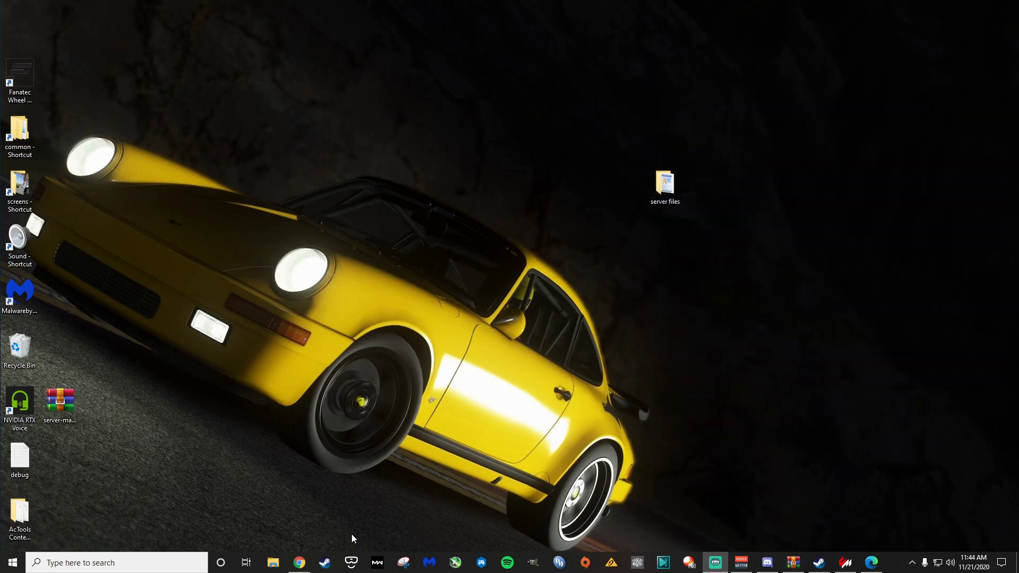
Step: Open the Sol 1_6 install guide PDF in Edge, dock it right, and return to Content Manager
{"action": "left_click", "coordinate": [273, 563]}
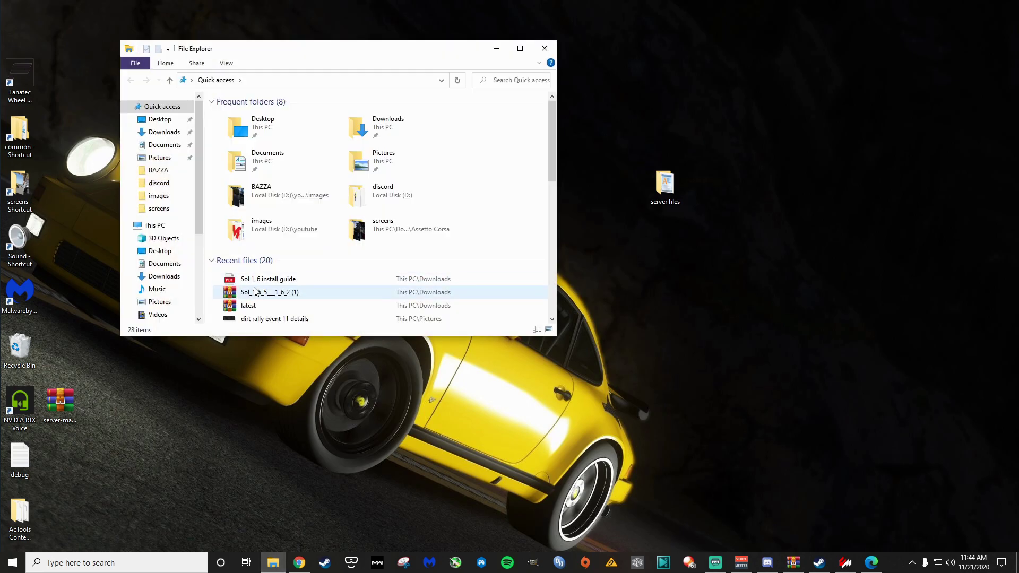
{"action": "double_click", "coordinate": [254, 279]}
{"action": "left_click", "coordinate": [306, 64]}
{"action": "left_click", "coordinate": [545, 49]}
{"action": "left_click_drag", "start_coordinate": [687, 44], "coordinate": [900, 5]}
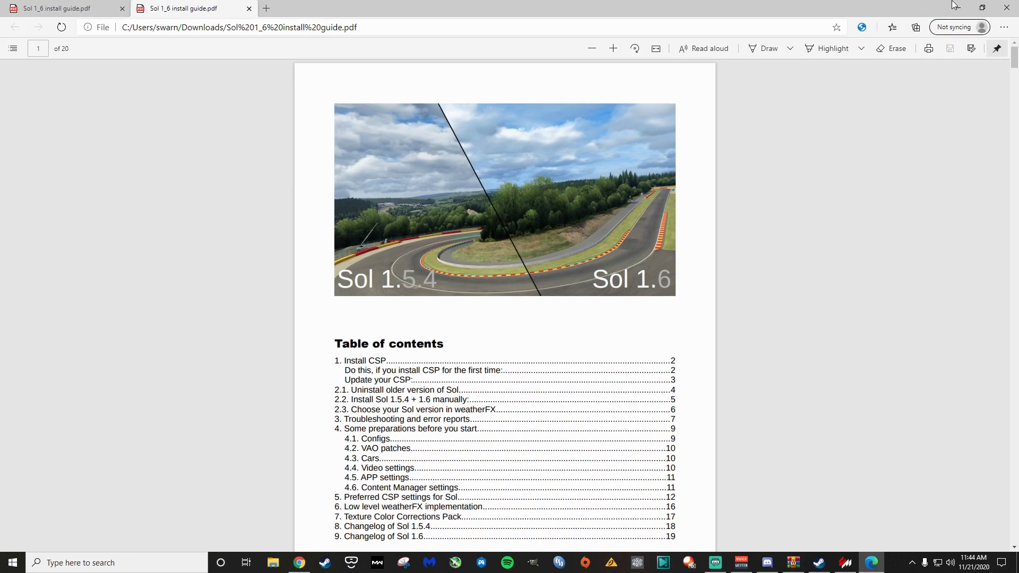
{"action": "left_click", "coordinate": [980, 12]}
{"action": "left_click_drag", "start_coordinate": [760, 45], "coordinate": [939, 19]}
{"action": "left_click", "coordinate": [845, 563]}
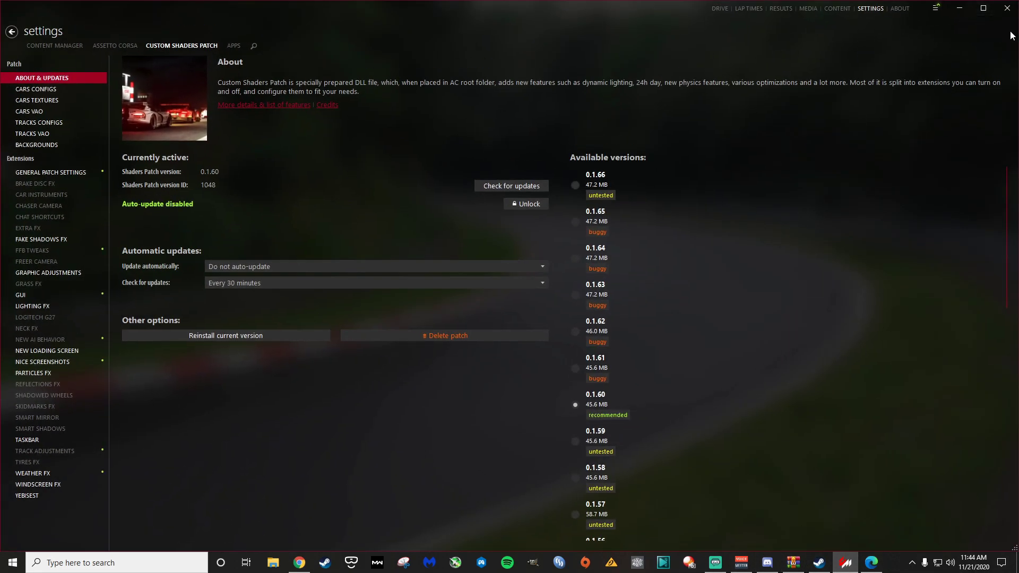
Step: Snap Content Manager left and read the Sol guide's sections 2.2 and 2.3 alongside
{"action": "key", "text": "super+Left"}
{"action": "scroll", "coordinate": [829, 385], "scroll_direction": "down", "scroll_amount": 10}
{"action": "scroll", "coordinate": [830, 386], "scroll_direction": "down", "scroll_amount": 15}
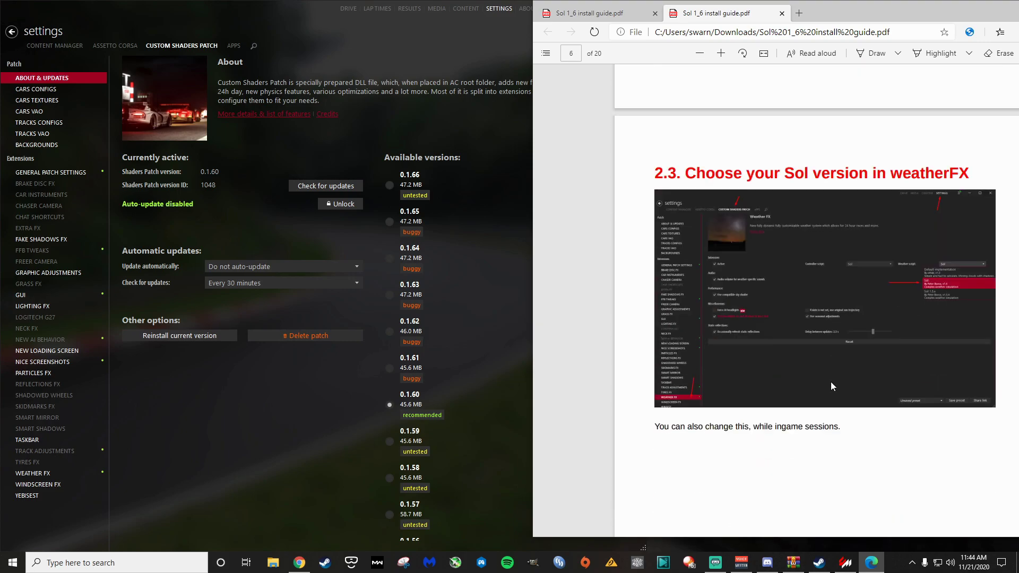
{"action": "scroll", "coordinate": [833, 383], "scroll_direction": "down", "scroll_amount": 5}
{"action": "scroll", "coordinate": [834, 381], "scroll_direction": "up", "scroll_amount": 12}
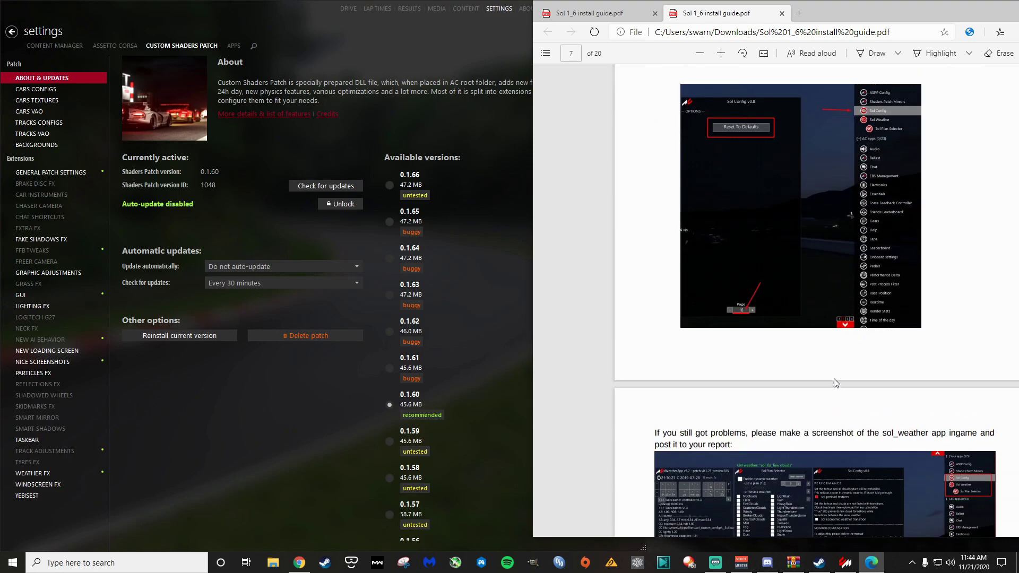
{"action": "scroll", "coordinate": [835, 379], "scroll_direction": "up", "scroll_amount": 12}
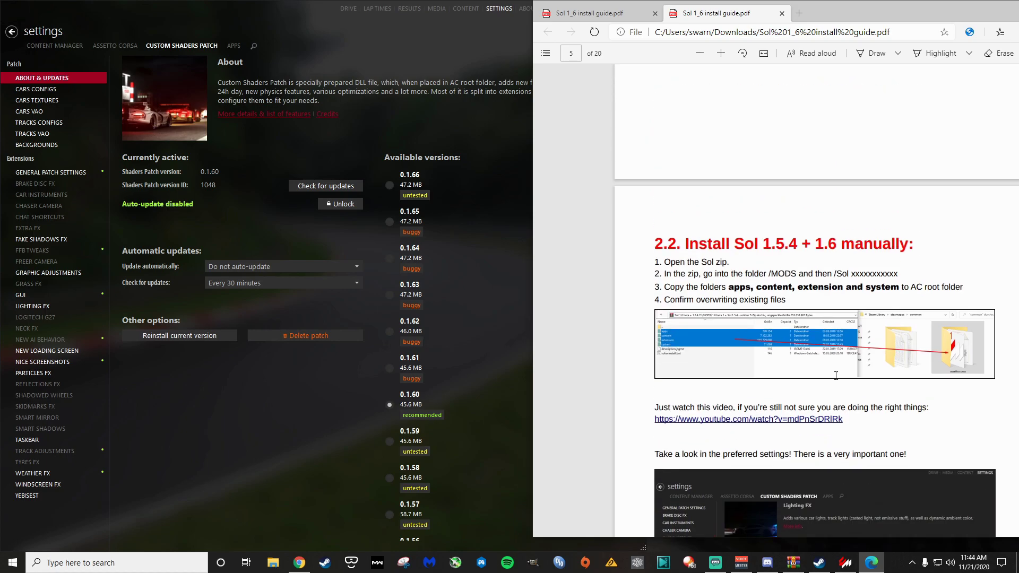
{"action": "scroll", "coordinate": [835, 376], "scroll_direction": "down", "scroll_amount": 5}
{"action": "scroll", "coordinate": [836, 375], "scroll_direction": "up", "scroll_amount": 6}
{"action": "scroll", "coordinate": [835, 376], "scroll_direction": "down", "scroll_amount": 5}
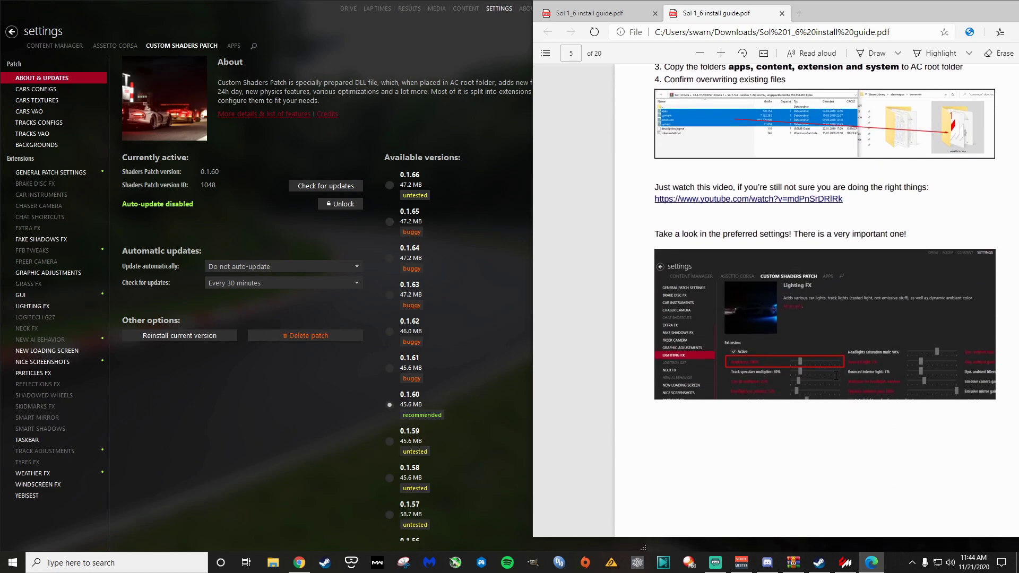
{"action": "scroll", "coordinate": [836, 378], "scroll_direction": "down", "scroll_amount": 1}
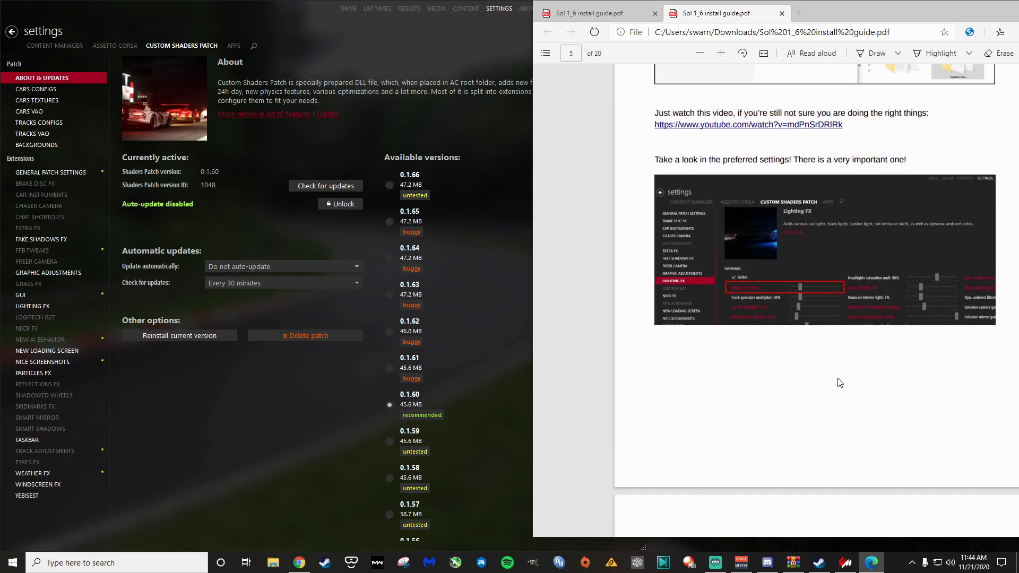
{"action": "scroll", "coordinate": [837, 377], "scroll_direction": "up", "scroll_amount": 2}
{"action": "scroll", "coordinate": [838, 376], "scroll_direction": "down", "scroll_amount": 2}
{"action": "scroll", "coordinate": [840, 380], "scroll_direction": "up", "scroll_amount": 2}
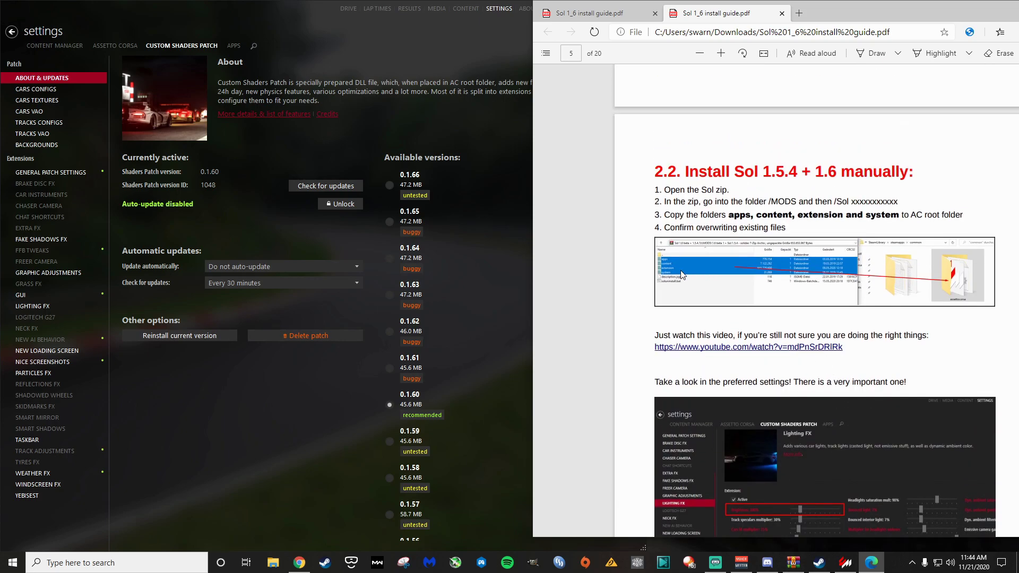
{"action": "scroll", "coordinate": [842, 416], "scroll_direction": "down", "scroll_amount": 4}
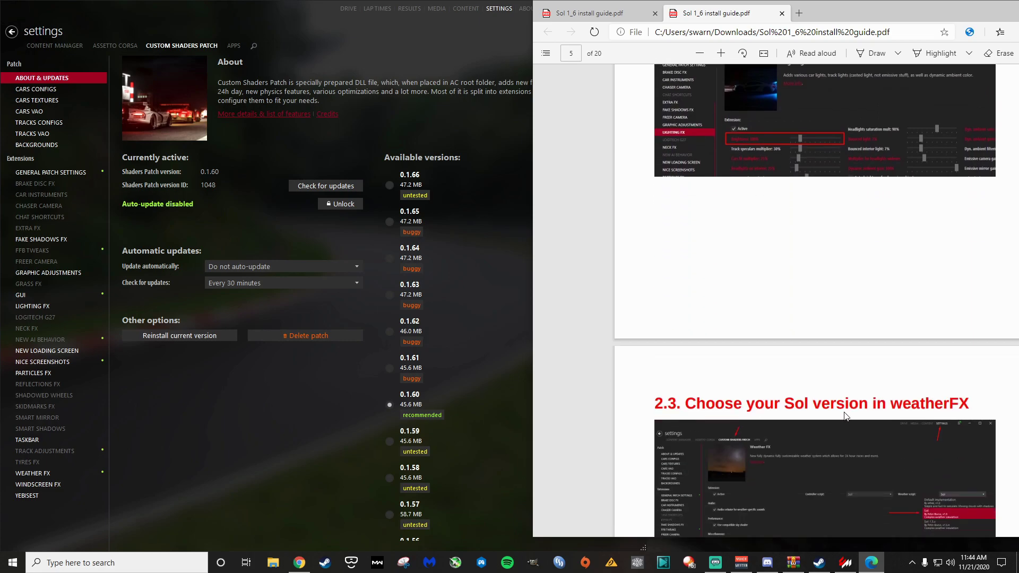
{"action": "scroll", "coordinate": [846, 415], "scroll_direction": "up", "scroll_amount": 1}
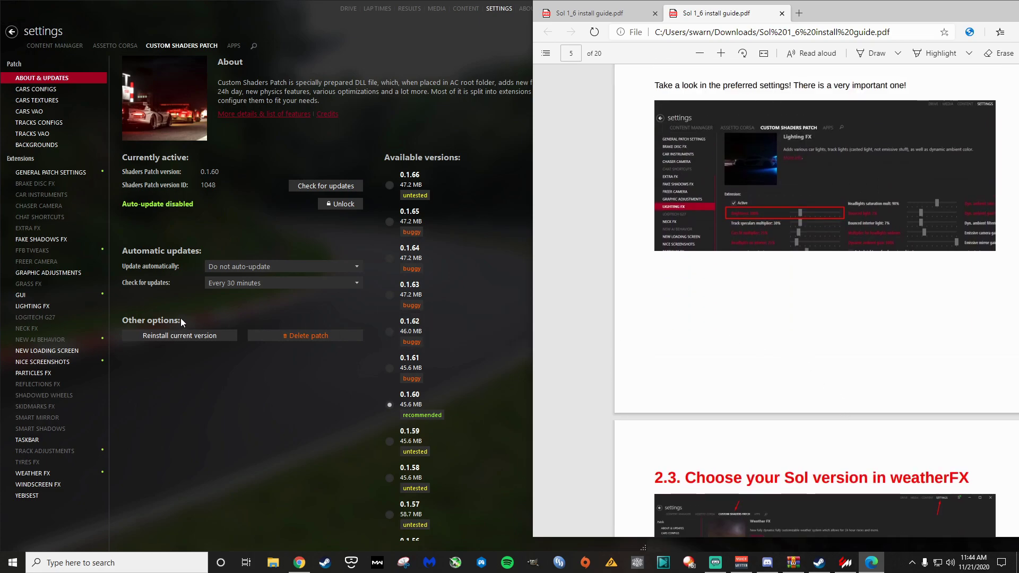
Step: Compare Lighting FX settings with guide section 2.3, then show Weather FX with Sol controller
{"action": "left_click", "coordinate": [50, 305]}
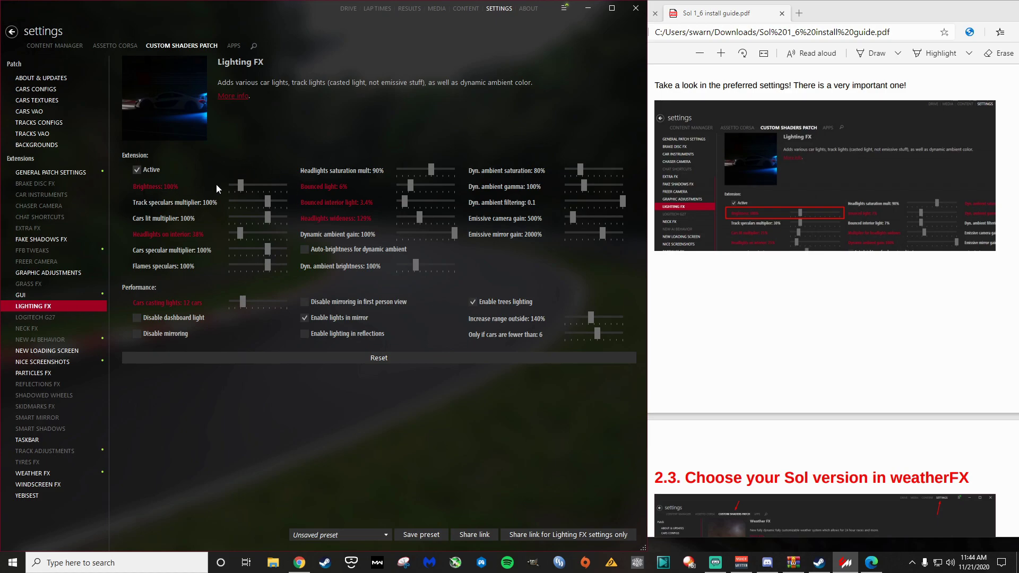
{"action": "left_click", "coordinate": [833, 349]}
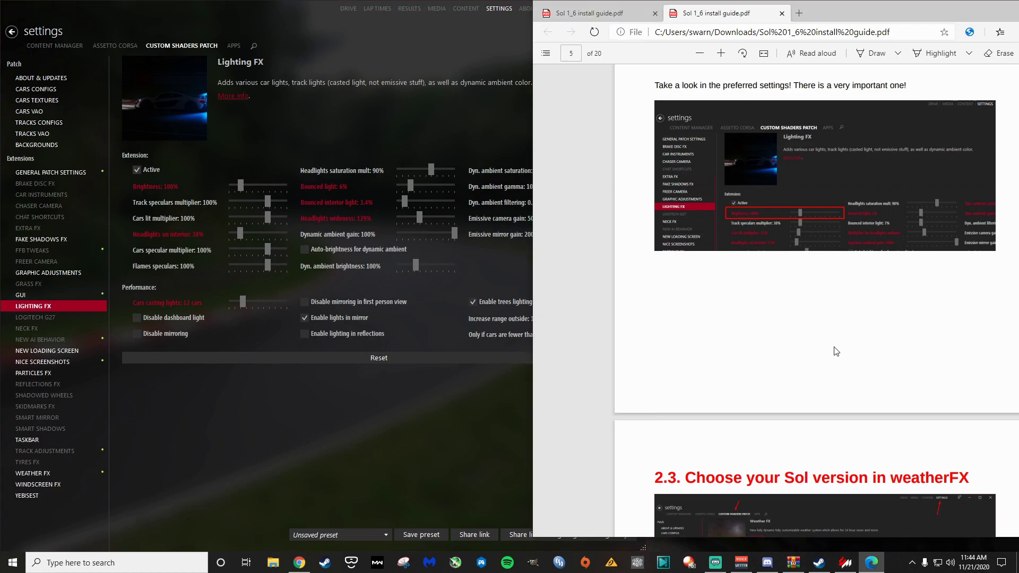
{"action": "scroll", "coordinate": [836, 345], "scroll_direction": "down", "scroll_amount": 5}
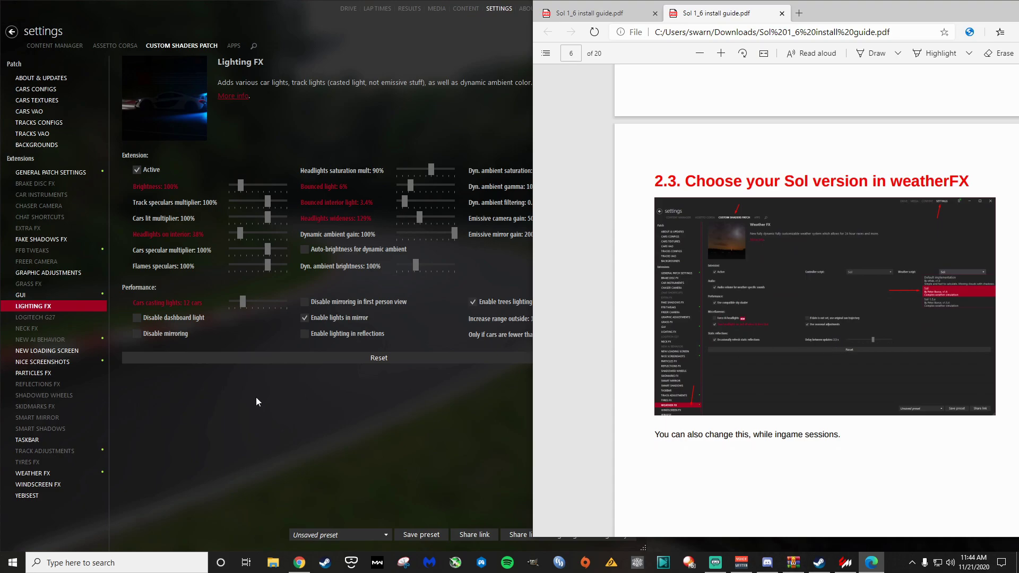
{"action": "left_click", "coordinate": [33, 472]}
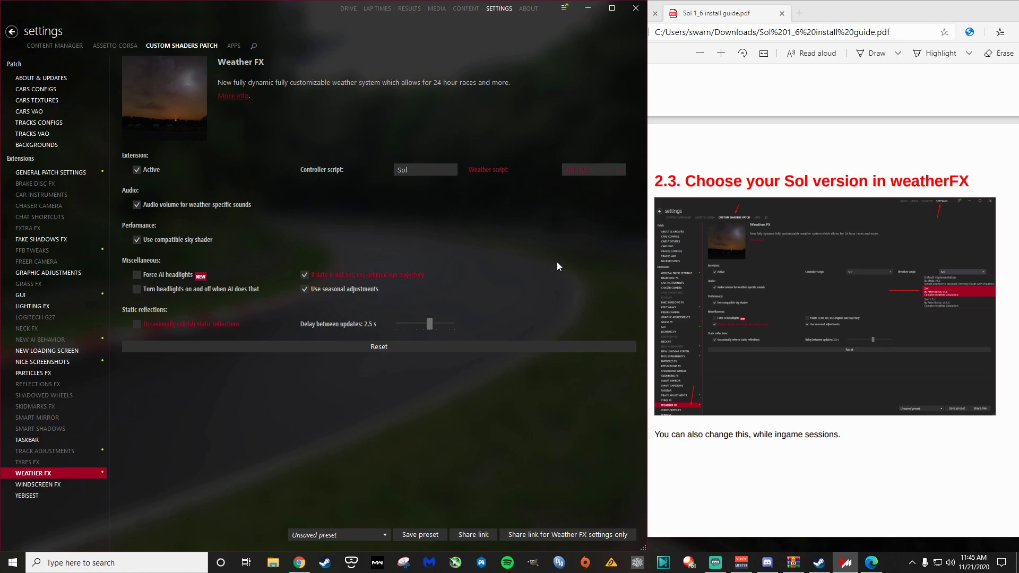
Step: Select Sol 1.5.x as the weather script and find the guide's troubleshooting section
{"action": "left_click", "coordinate": [615, 169]}
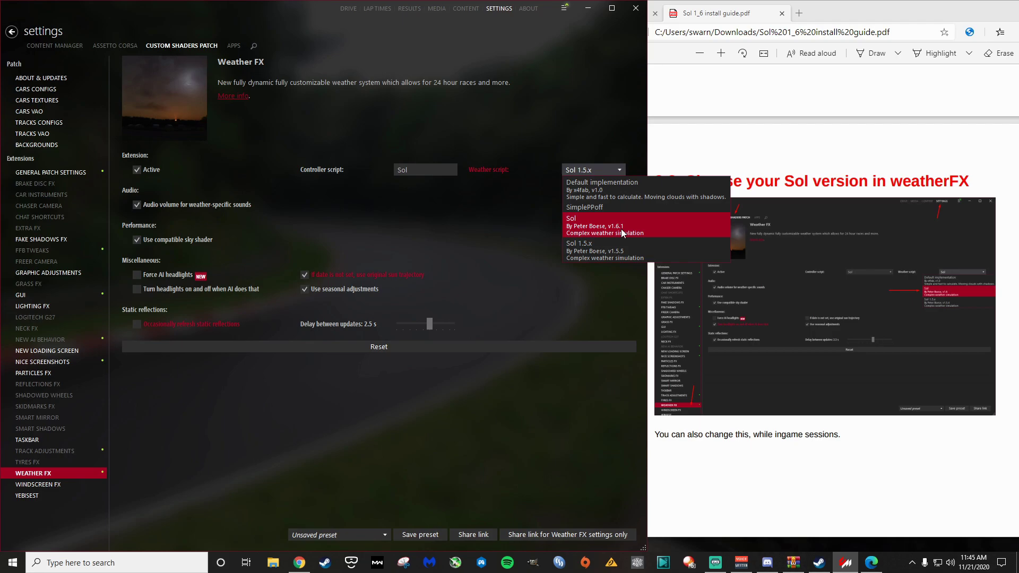
{"action": "left_click", "coordinate": [616, 251]}
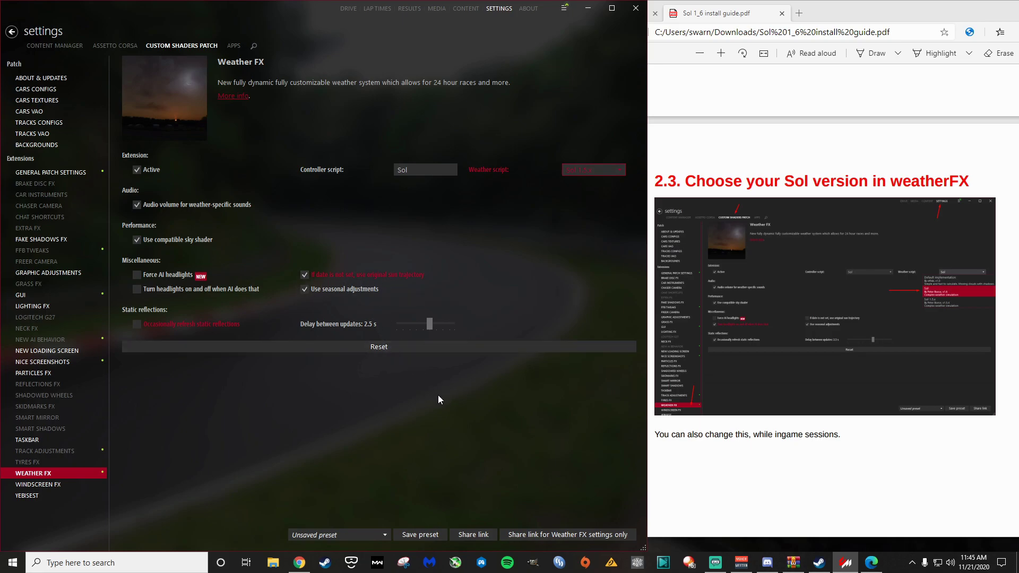
{"action": "left_click", "coordinate": [849, 460]}
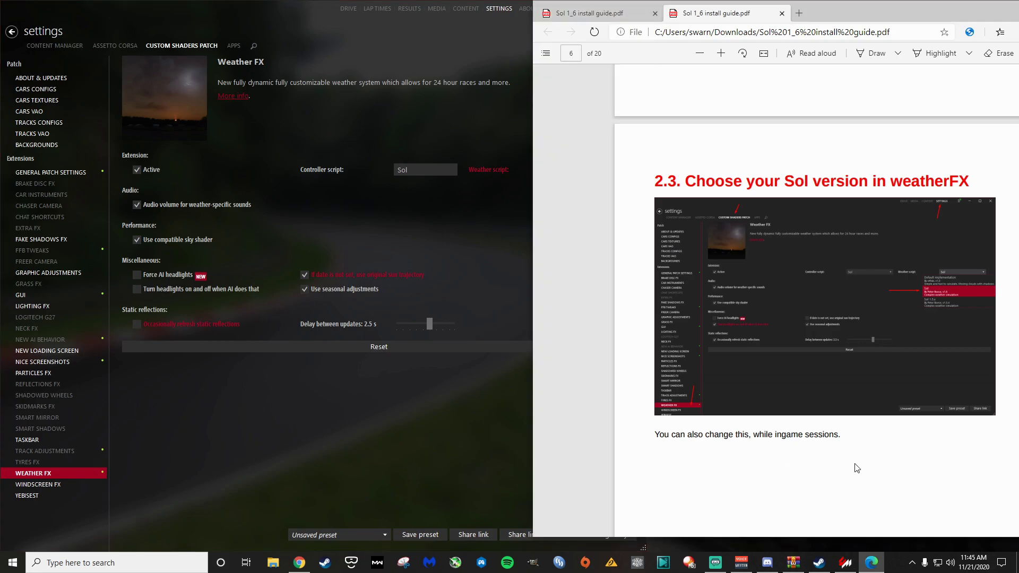
{"action": "scroll", "coordinate": [858, 463], "scroll_direction": "down", "scroll_amount": 8}
{"action": "scroll", "coordinate": [858, 460], "scroll_direction": "up", "scroll_amount": 3}
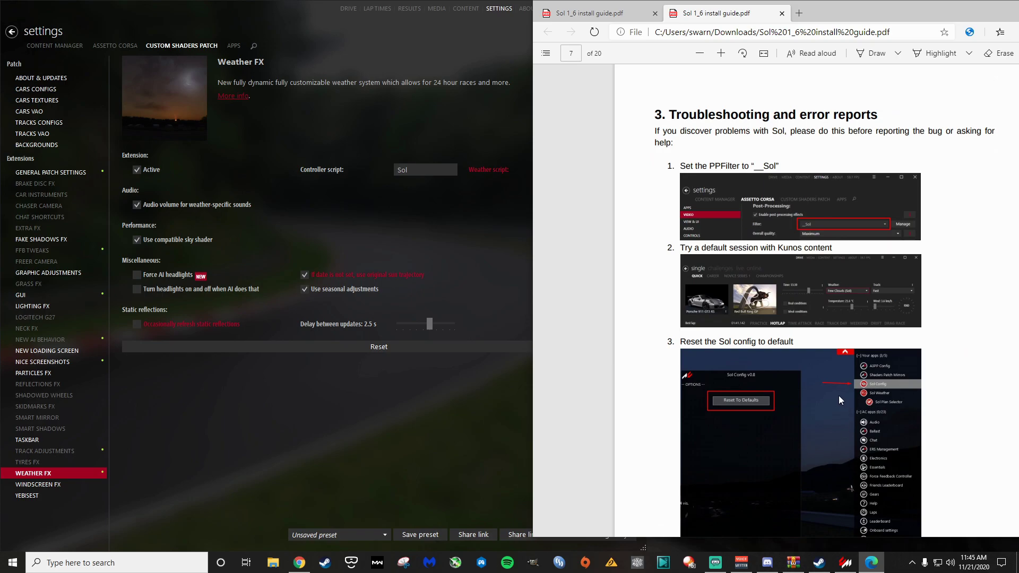
Step: Show Assetto Corsa Video settings full screen, keeping the post-processing filter at _Sol
{"action": "left_click", "coordinate": [396, 140]}
{"action": "left_click", "coordinate": [466, 8]}
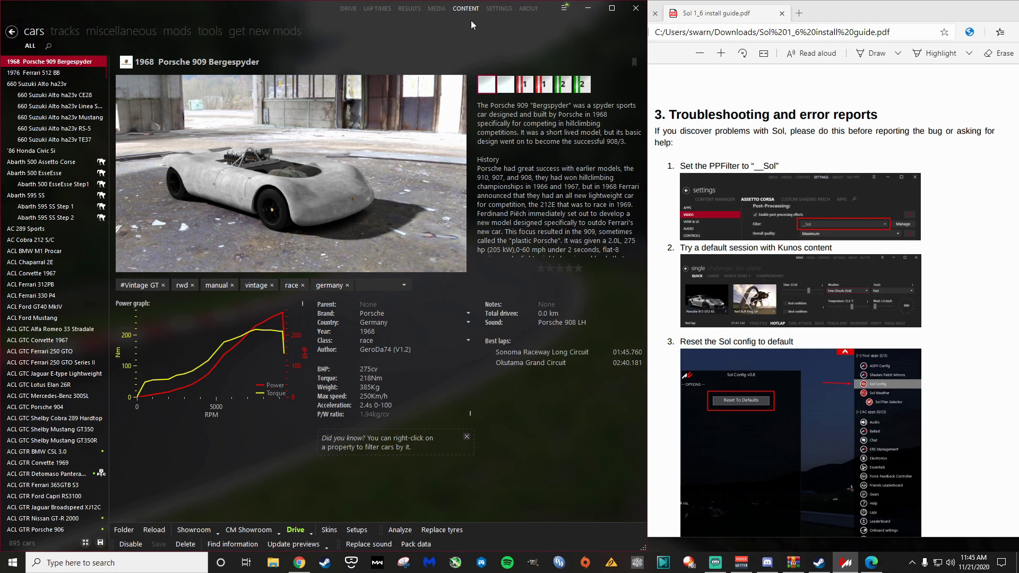
{"action": "left_click", "coordinate": [499, 8]}
{"action": "left_click", "coordinate": [115, 45]}
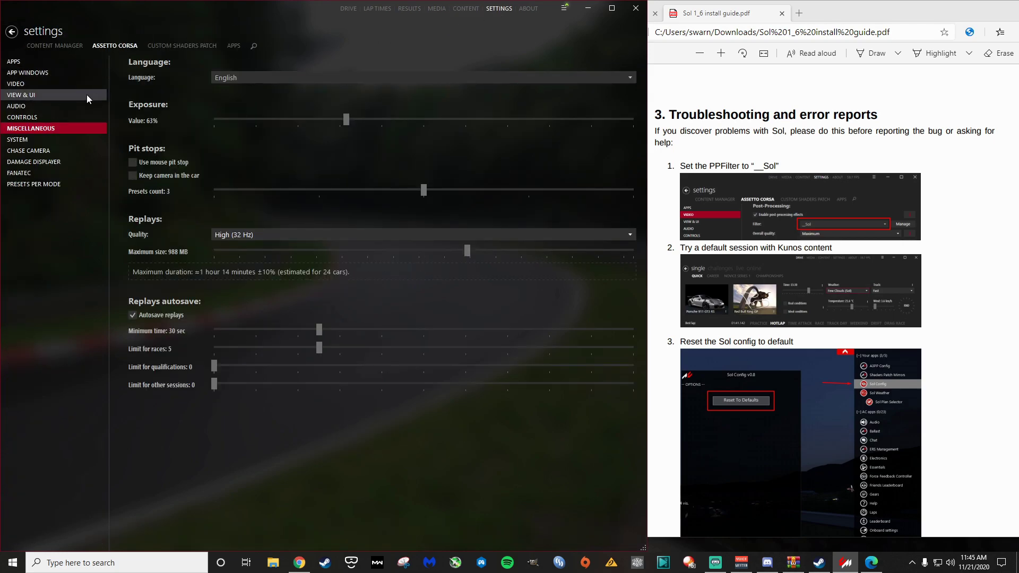
{"action": "left_click", "coordinate": [54, 82]}
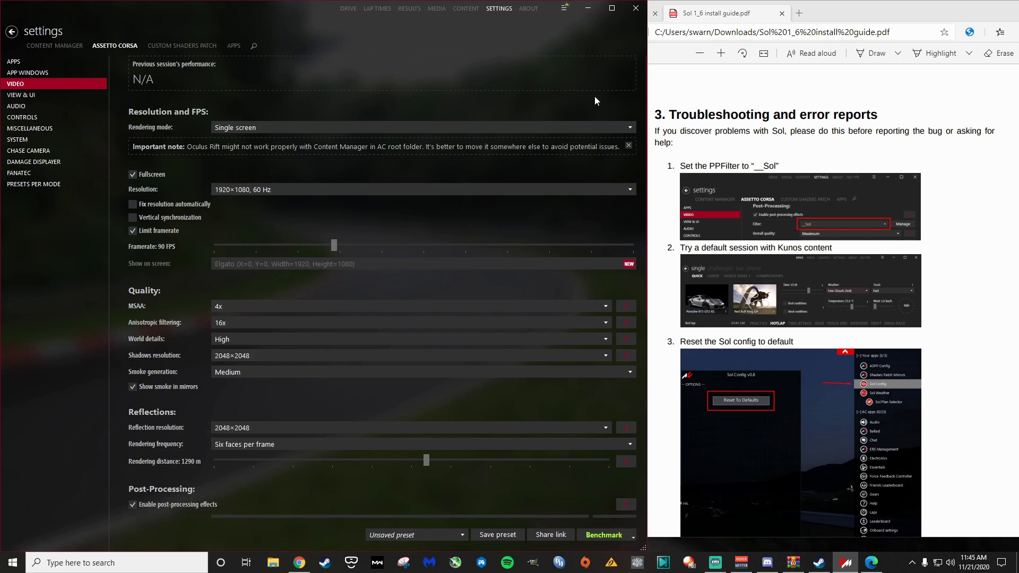
{"action": "left_click", "coordinate": [613, 8]}
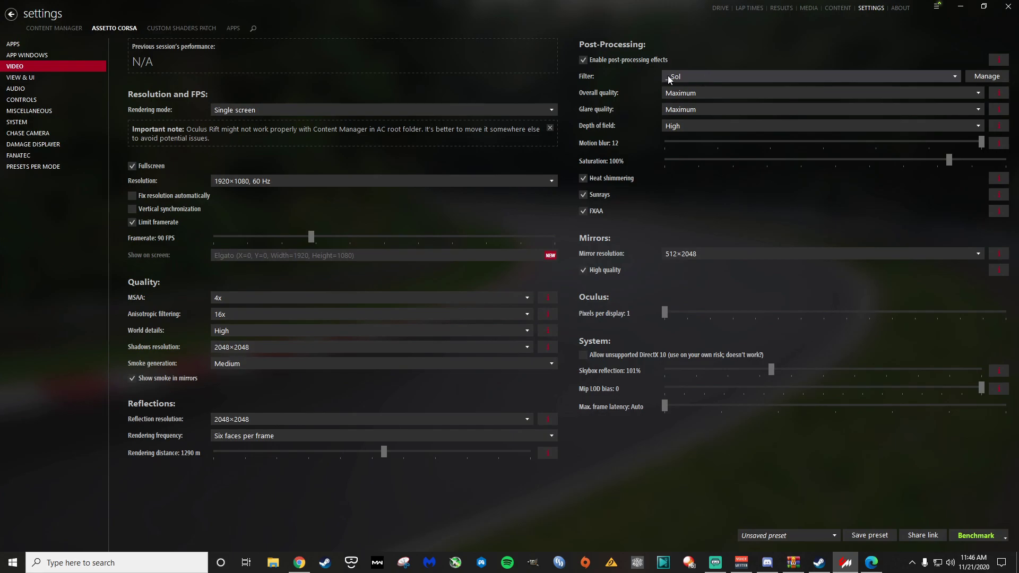
{"action": "left_click", "coordinate": [724, 76]}
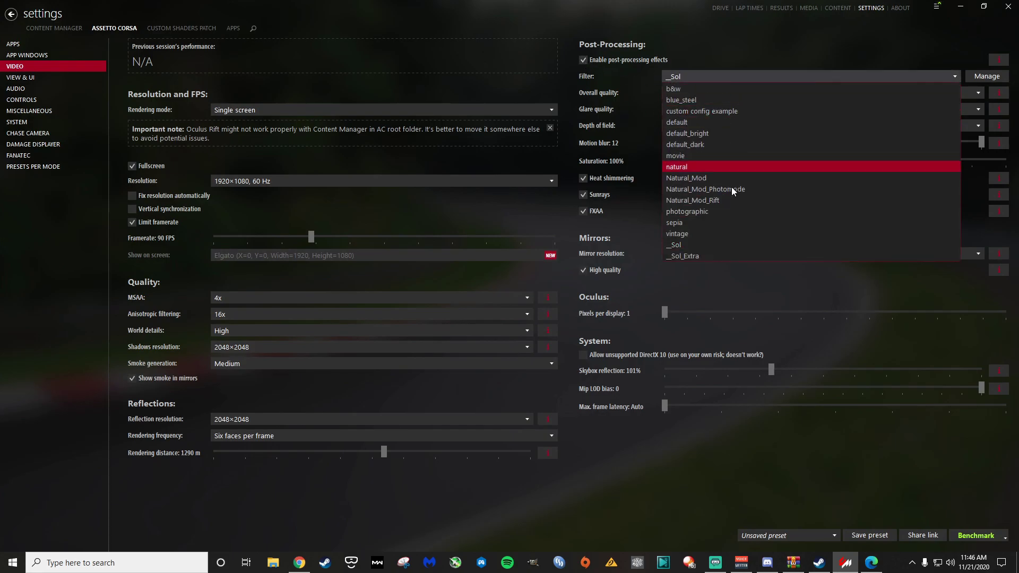
{"action": "left_click", "coordinate": [713, 244]}
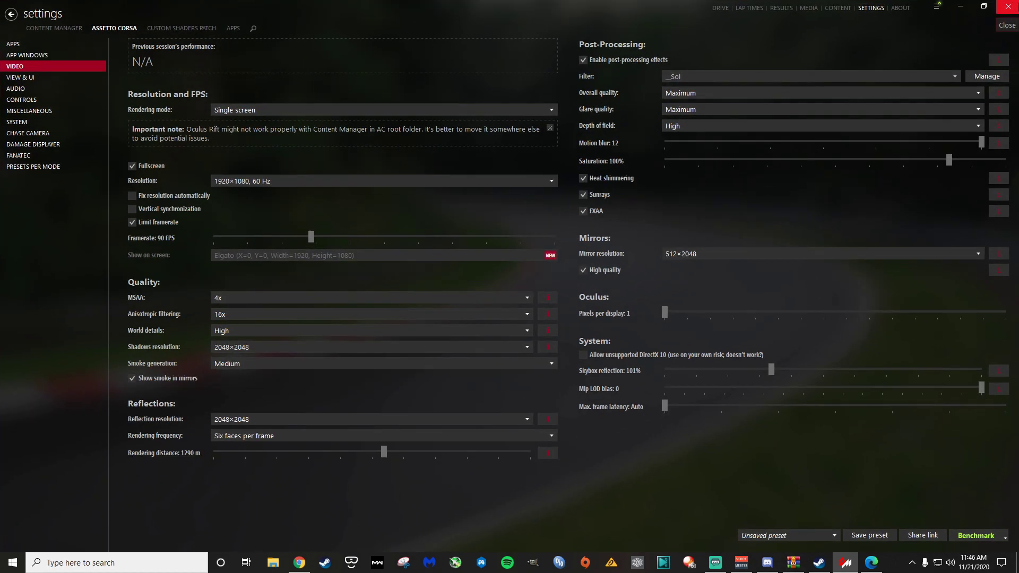
Step: Narrow Content Manager and bring the guide to page 9's 'Some preparations before you start'
{"action": "left_click", "coordinate": [983, 7]}
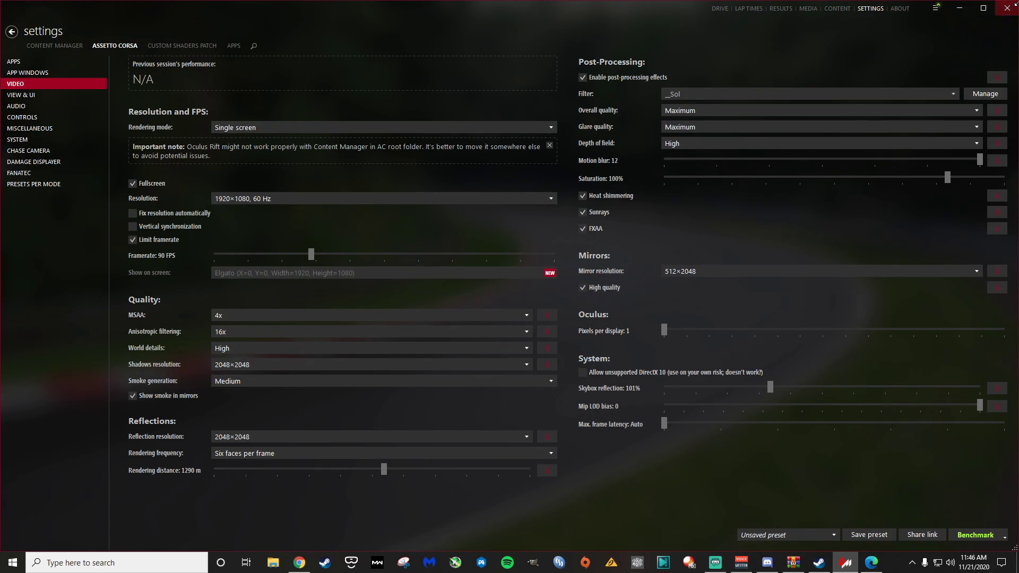
{"action": "left_click_drag", "start_coordinate": [1016, 2], "coordinate": [607, 2]}
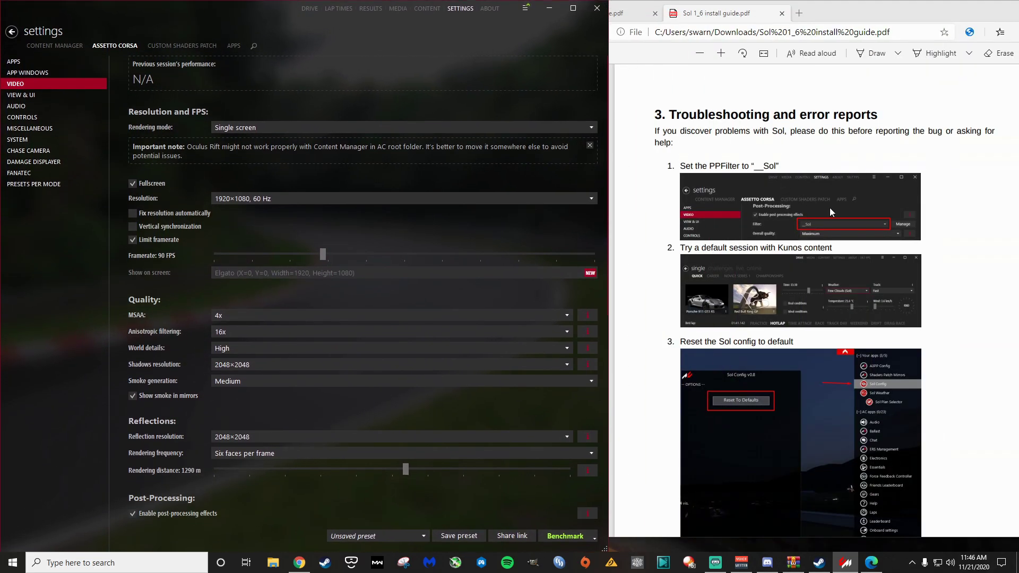
{"action": "left_click", "coordinate": [948, 309]}
{"action": "scroll", "coordinate": [949, 310], "scroll_direction": "down", "scroll_amount": 10}
{"action": "scroll", "coordinate": [950, 311], "scroll_direction": "up", "scroll_amount": 4}
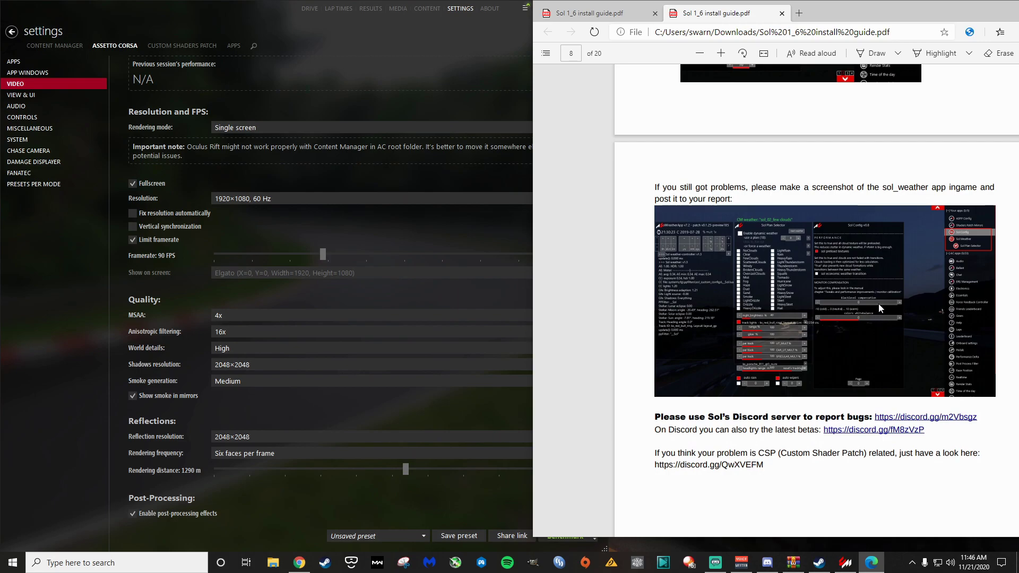
{"action": "scroll", "coordinate": [878, 305], "scroll_direction": "up", "scroll_amount": 6}
{"action": "scroll", "coordinate": [875, 305], "scroll_direction": "down", "scroll_amount": 9}
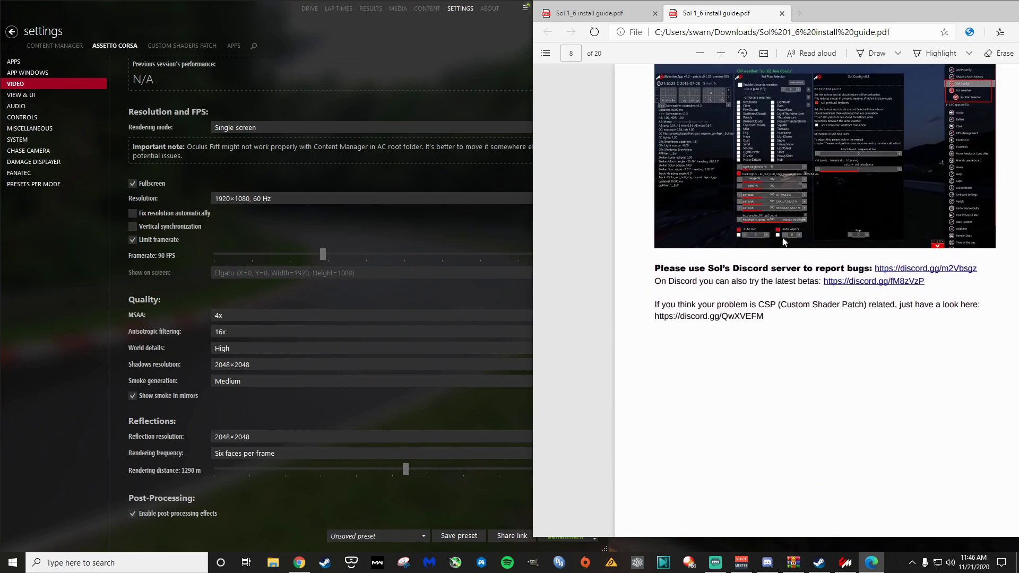
{"action": "scroll", "coordinate": [863, 318], "scroll_direction": "down", "scroll_amount": 10}
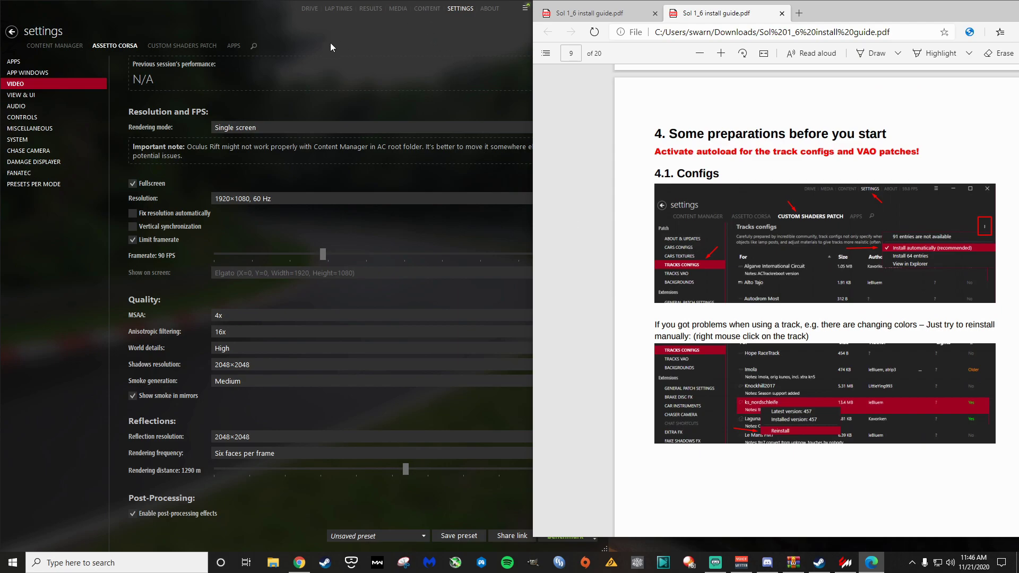
Step: Confirm Custom Shaders Patch Tracks Configs are set to install automatically
{"action": "left_click", "coordinate": [182, 46]}
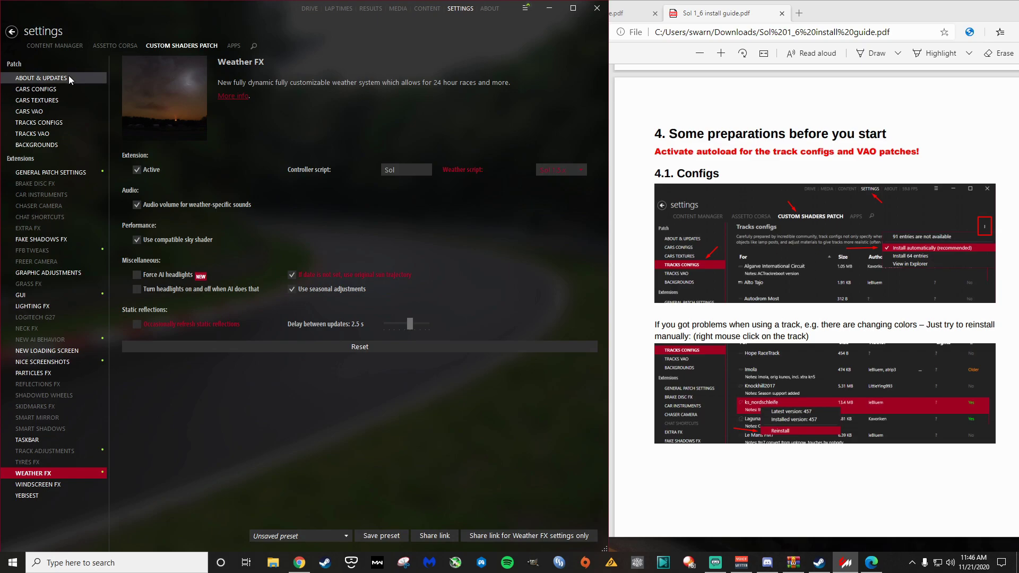
{"action": "left_click", "coordinate": [55, 123]}
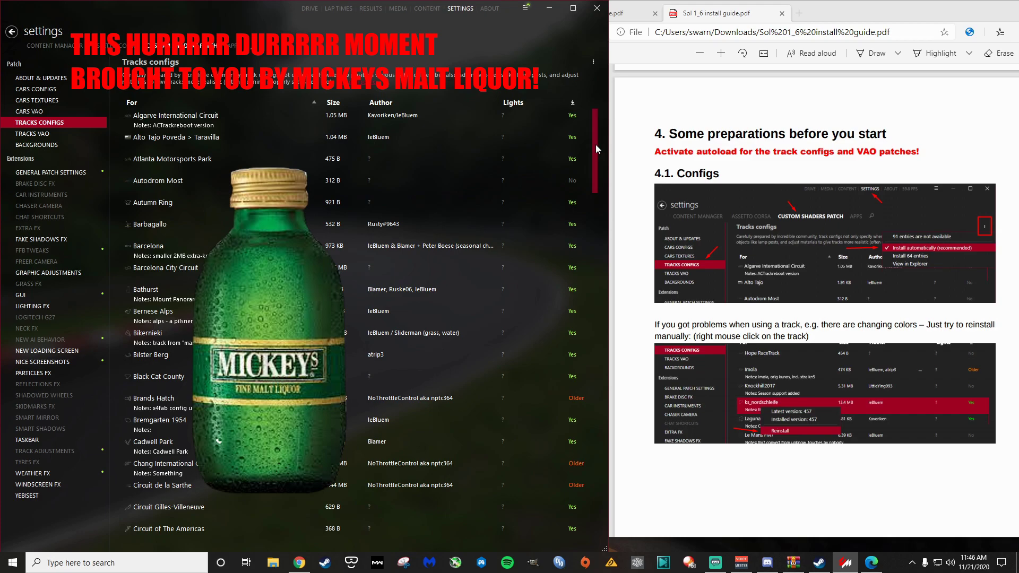
{"action": "left_click", "coordinate": [595, 62]}
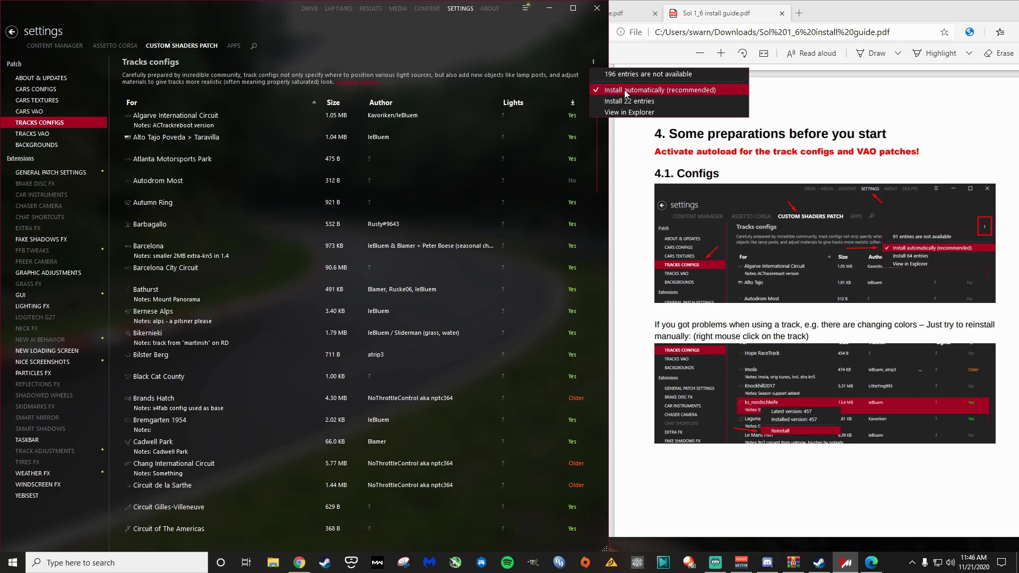
{"action": "left_click", "coordinate": [479, 43]}
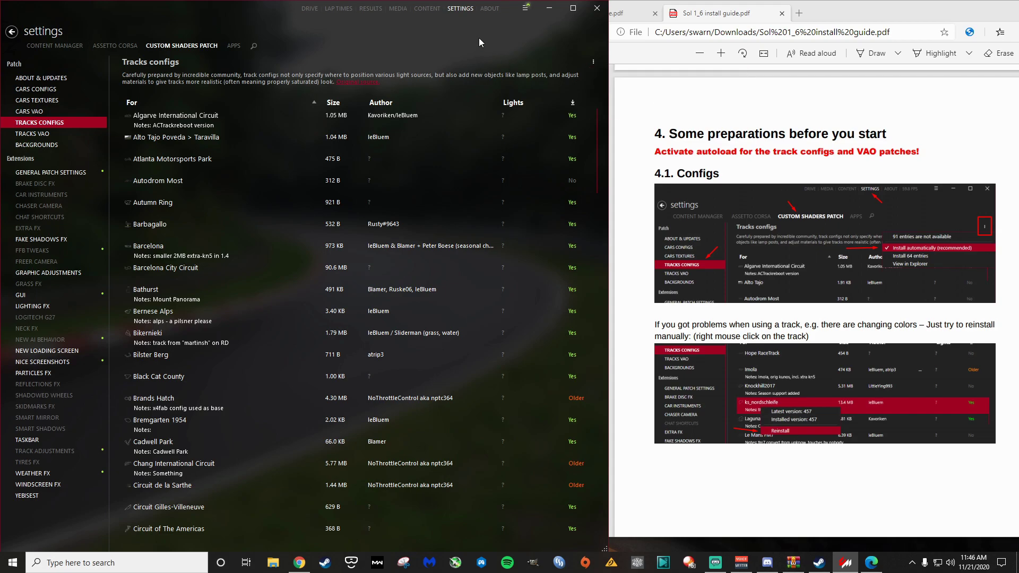
{"action": "scroll", "coordinate": [832, 366], "scroll_direction": "down", "scroll_amount": 7}
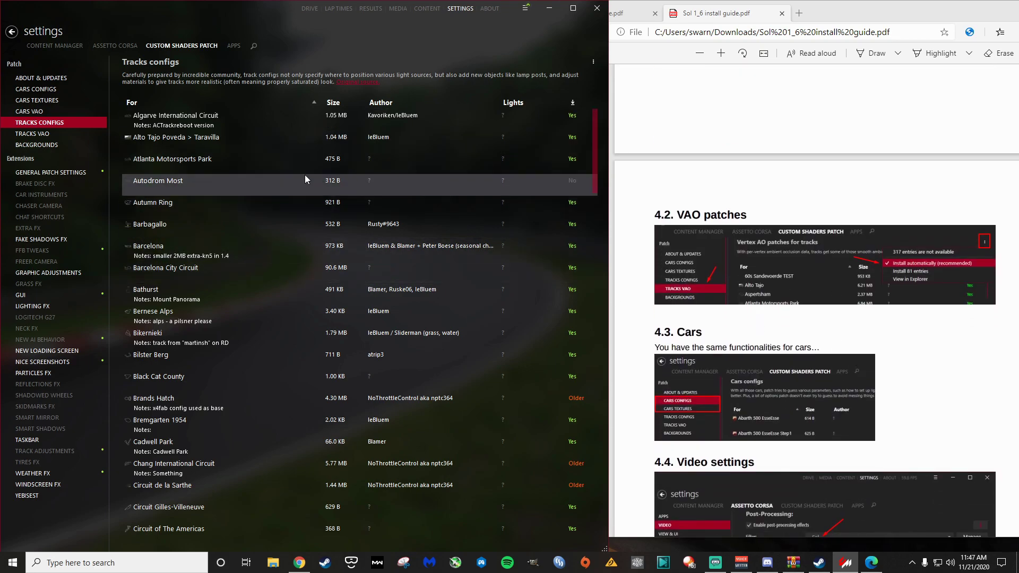
Step: Confirm the tracks VAO patches also install automatically, checking the guide
{"action": "left_click", "coordinate": [33, 133]}
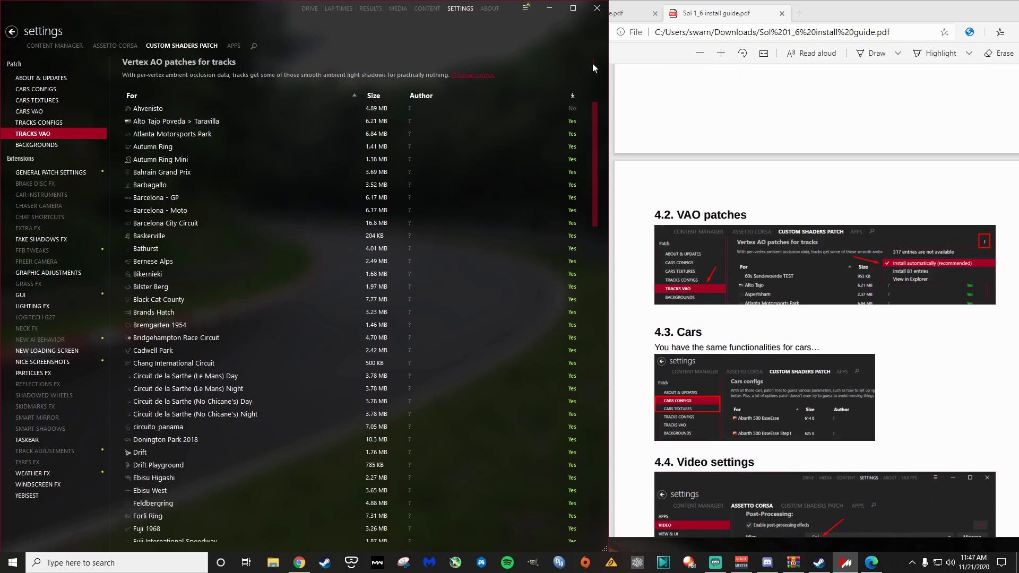
{"action": "left_click", "coordinate": [593, 62]}
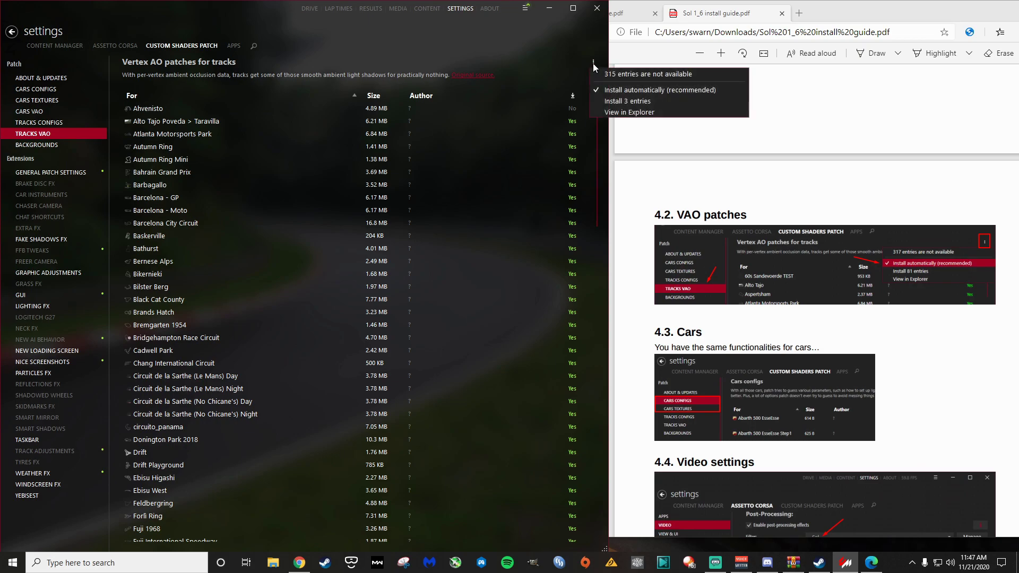
{"action": "left_click", "coordinate": [963, 371]}
{"action": "scroll", "coordinate": [938, 371], "scroll_direction": "down", "scroll_amount": 3}
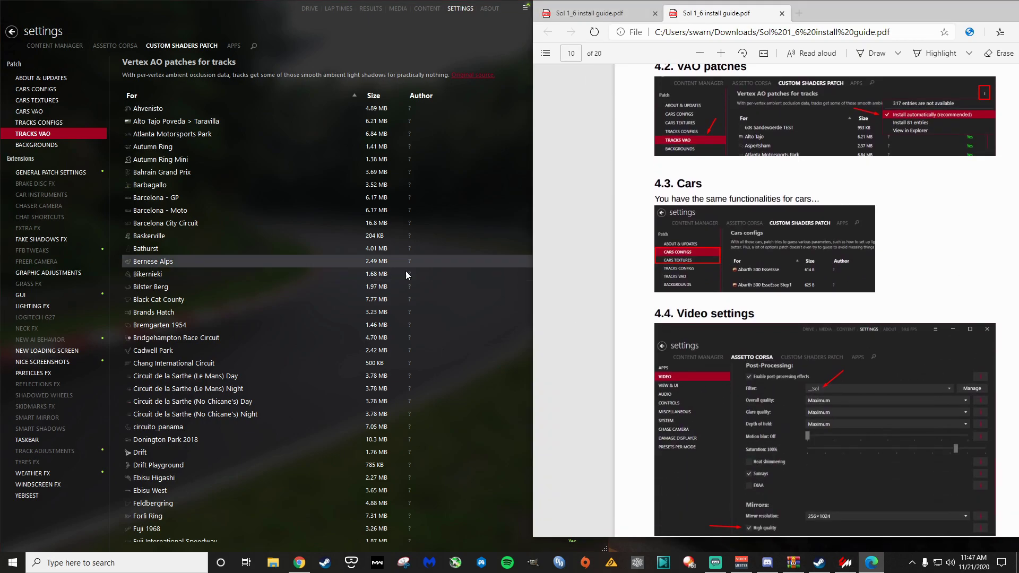
Step: Confirm the Cars Configs install automatically as well
{"action": "left_click", "coordinate": [41, 88]}
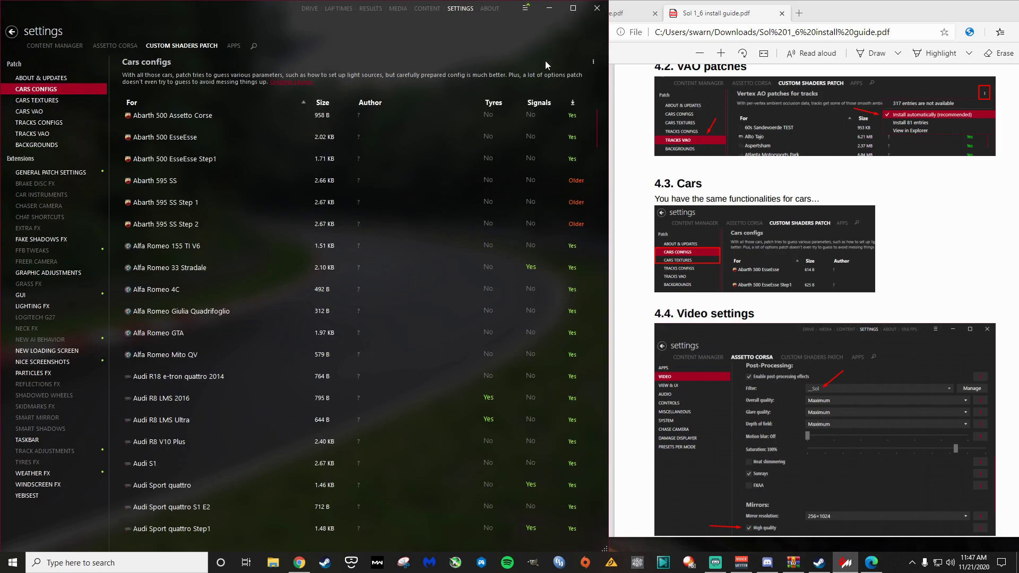
{"action": "left_click", "coordinate": [593, 62]}
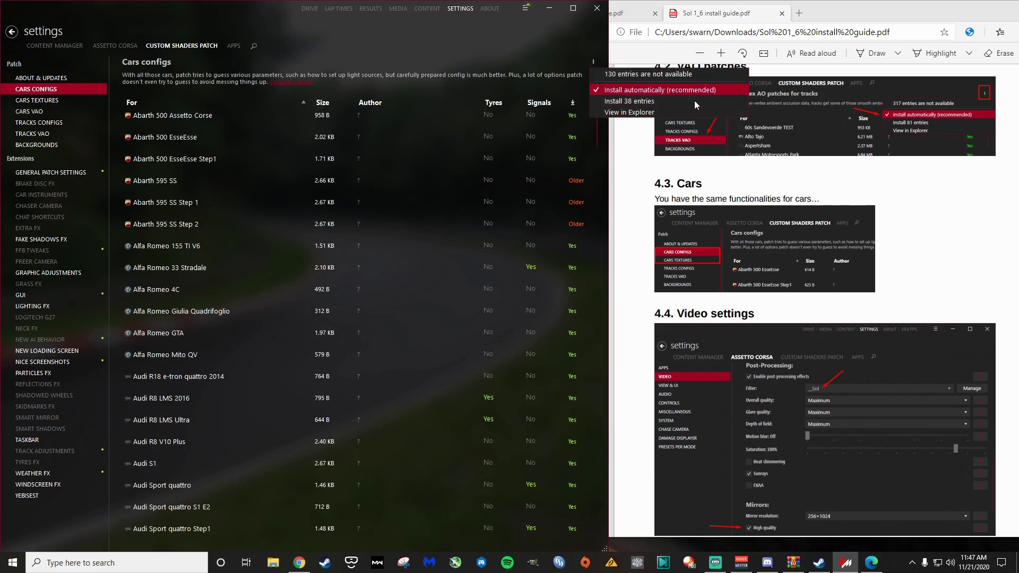
{"action": "left_click", "coordinate": [652, 148]}
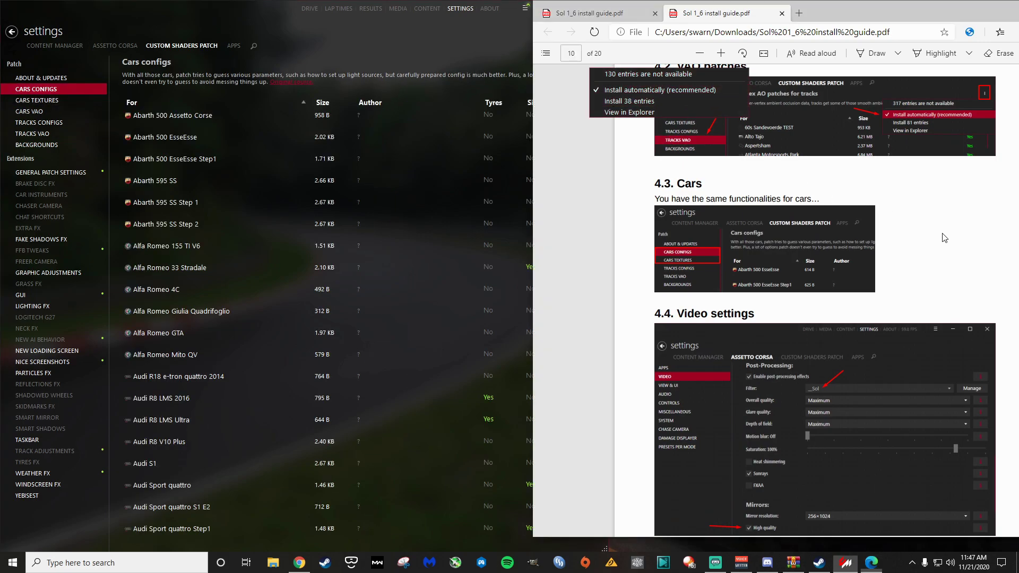
Step: Show Assetto Corsa Apps settings with Sol Config and Sol Weather App activated
{"action": "scroll", "coordinate": [756, 379], "scroll_direction": "down", "scroll_amount": 3}
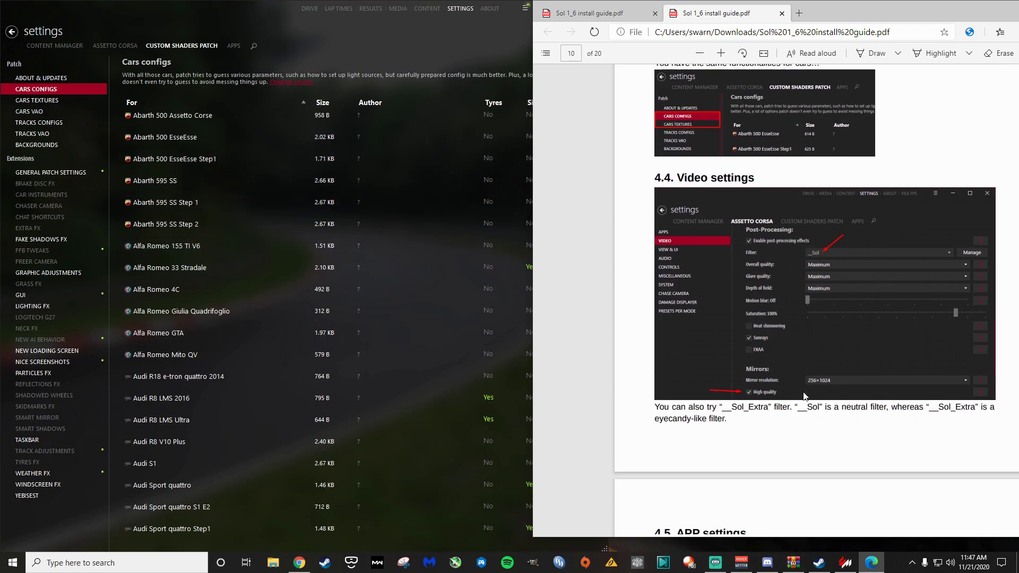
{"action": "scroll", "coordinate": [795, 336], "scroll_direction": "down", "scroll_amount": 7}
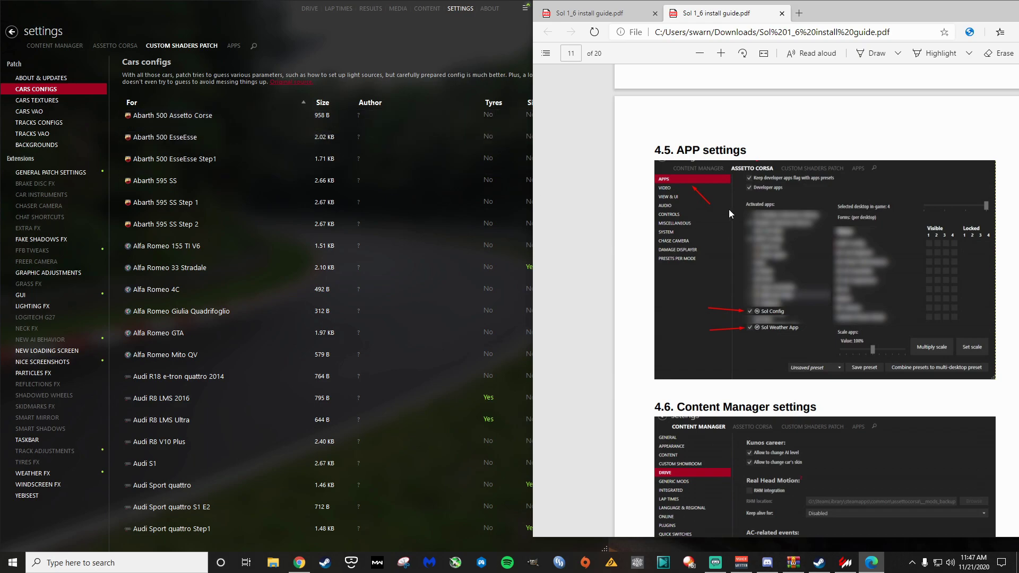
{"action": "left_click", "coordinate": [126, 45]}
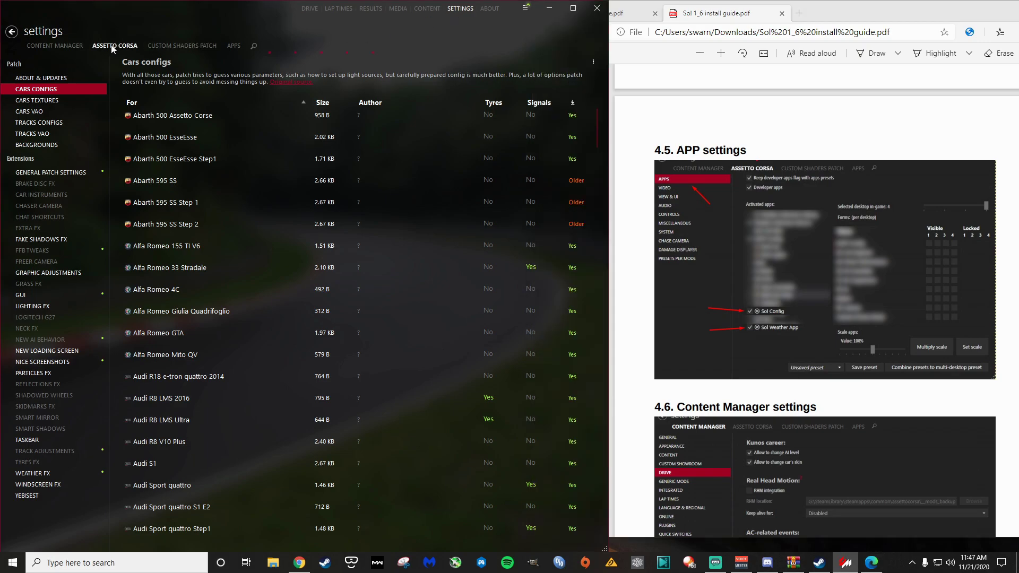
{"action": "left_click", "coordinate": [14, 62]}
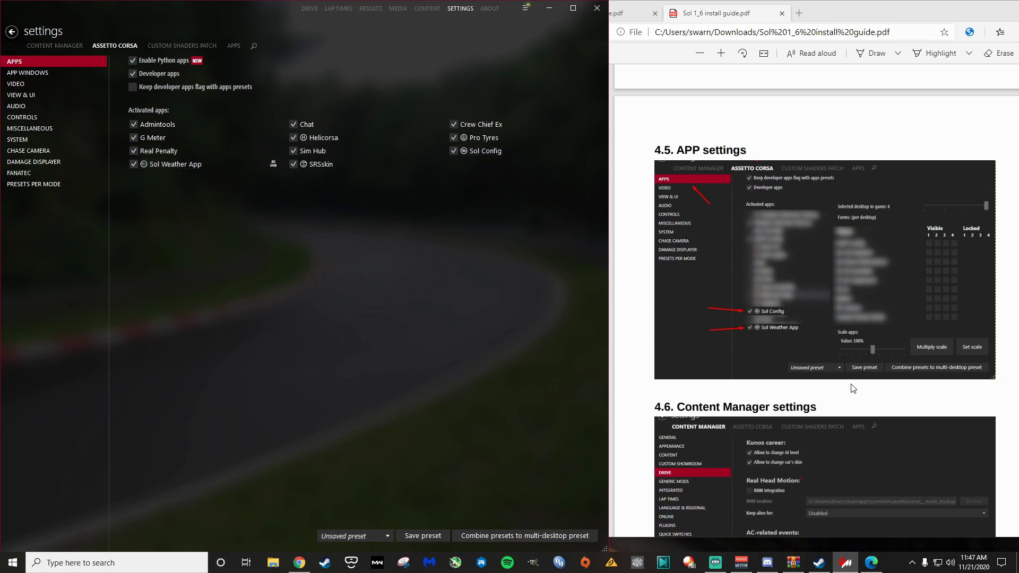
{"action": "scroll", "coordinate": [915, 425], "scroll_direction": "down", "scroll_amount": 4}
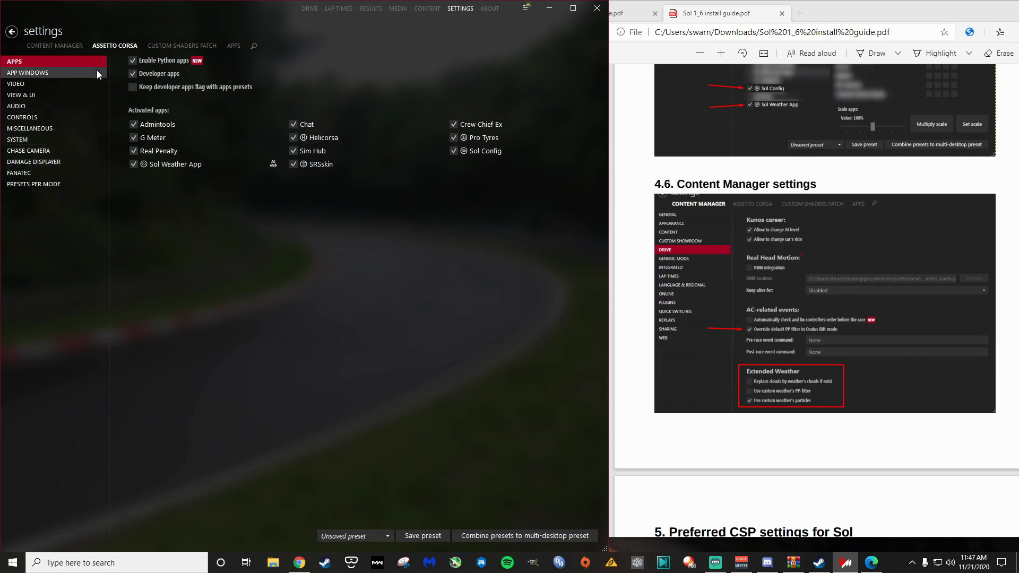
Step: In Drive settings, untick 'Replace clouds by weather's clouds' and 'Use custom weather's PP-filter'
{"action": "left_click", "coordinate": [57, 47]}
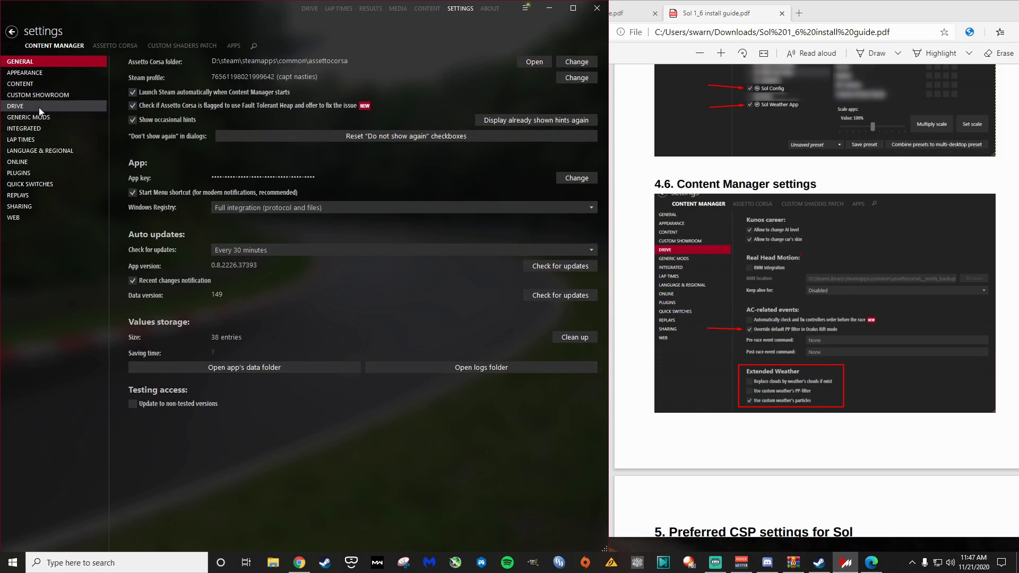
{"action": "left_click", "coordinate": [40, 108]}
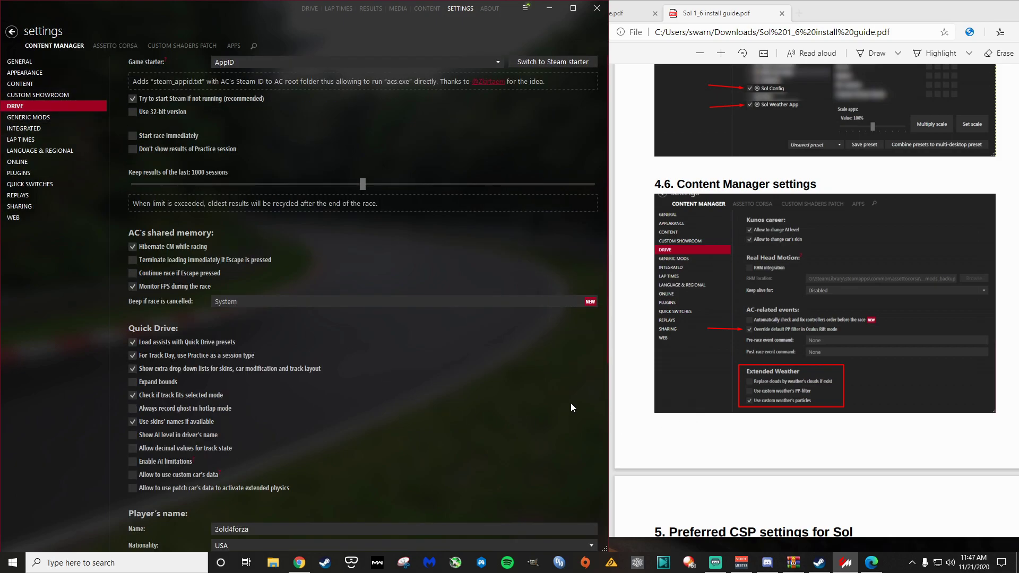
{"action": "left_click", "coordinate": [572, 9]}
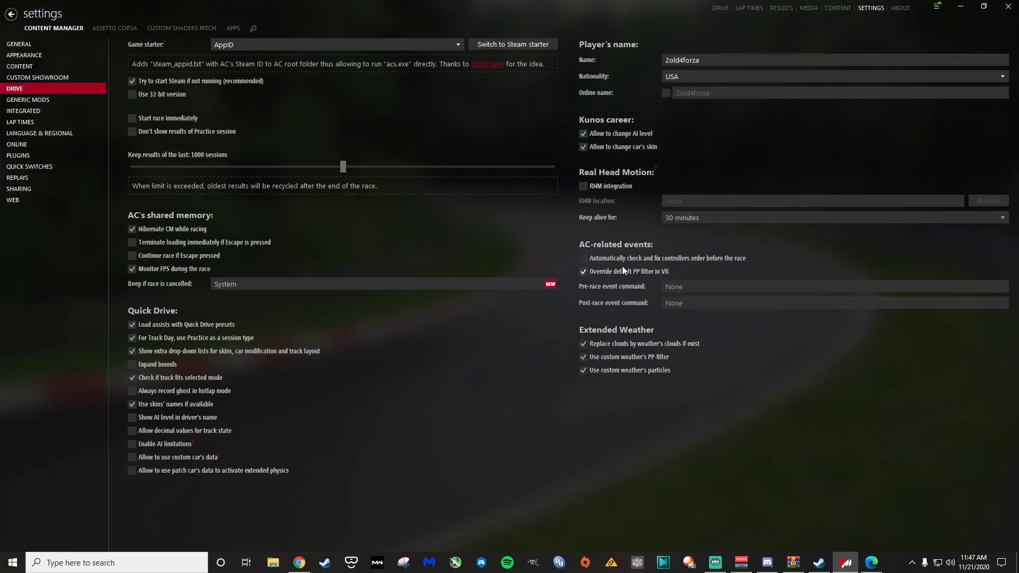
{"action": "mouse_move", "coordinate": [613, 278]}
{"action": "left_click", "coordinate": [985, 7]}
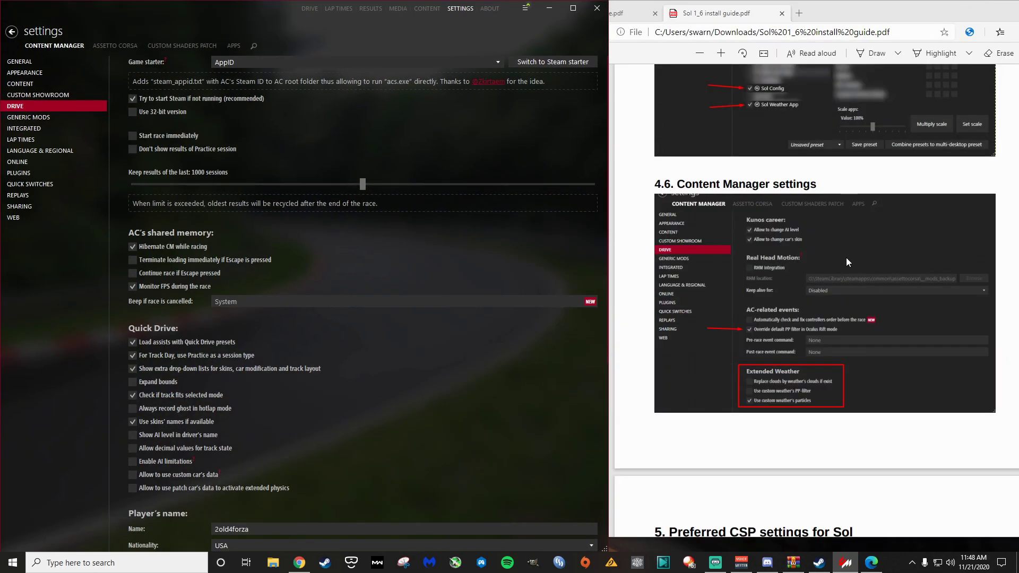
{"action": "left_click", "coordinate": [572, 8]}
{"action": "left_click", "coordinate": [584, 344]}
{"action": "left_click", "coordinate": [584, 357]}
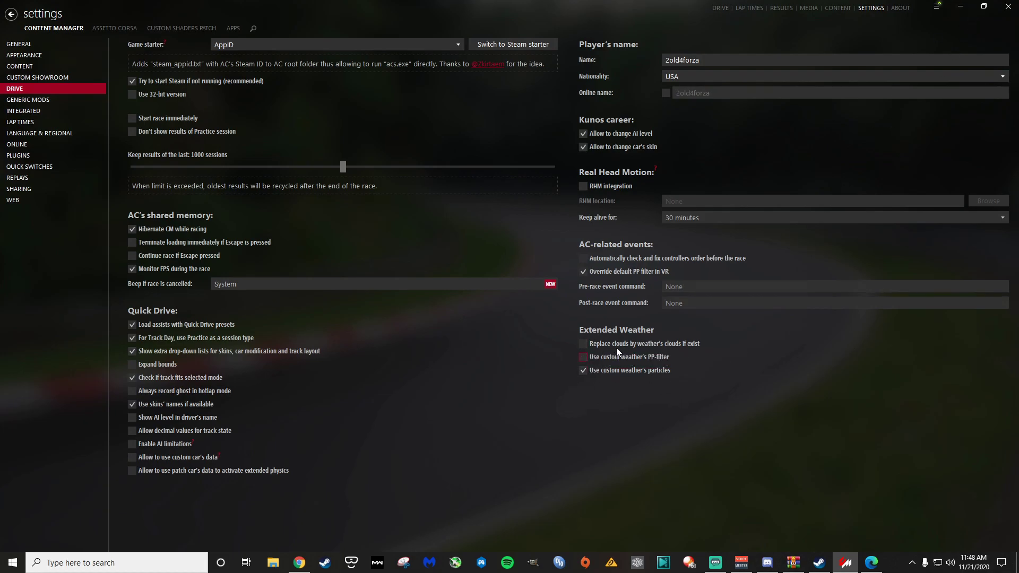
{"action": "left_click", "coordinate": [984, 7]}
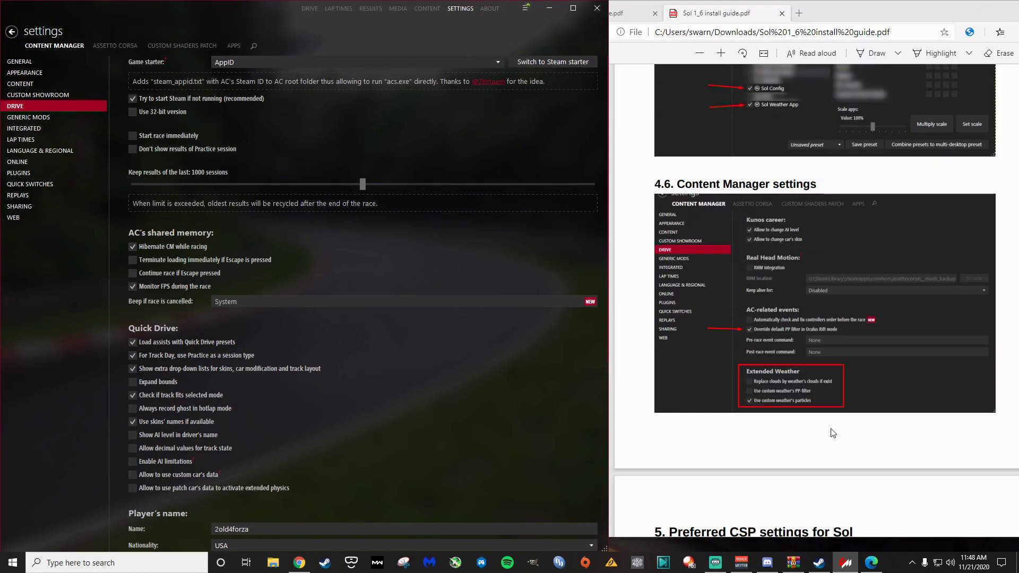
{"action": "scroll", "coordinate": [899, 422], "scroll_direction": "down", "scroll_amount": 3}
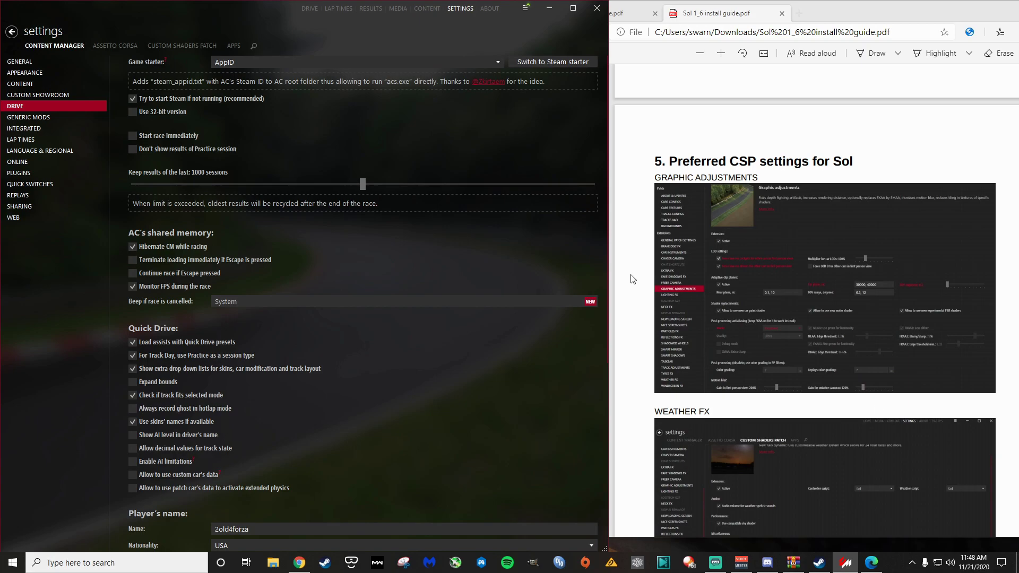
Step: Compare the Custom Shaders Patch Graphic adjustments with the guide's recommended values
{"action": "left_click", "coordinate": [194, 47]}
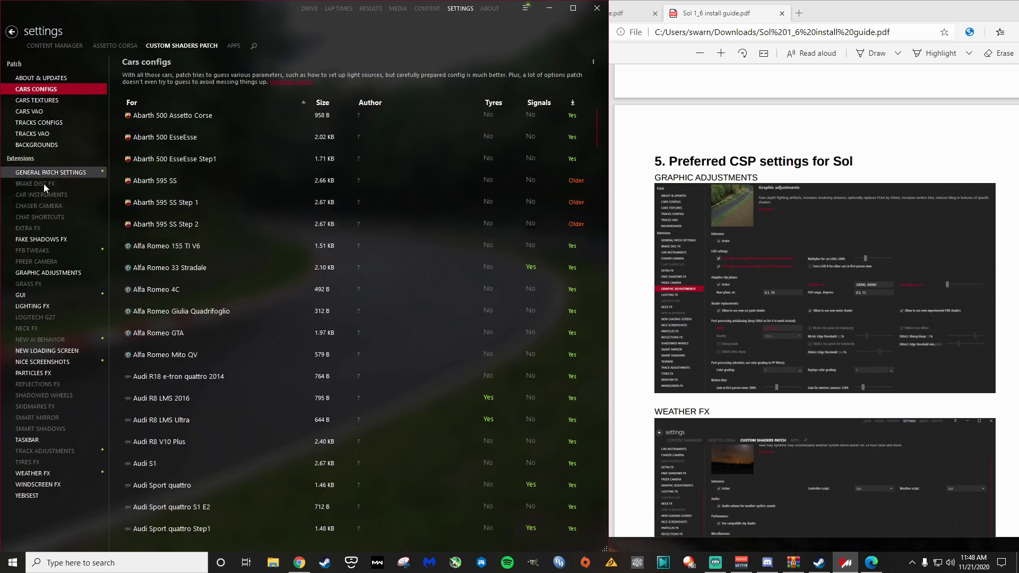
{"action": "left_click", "coordinate": [49, 273]}
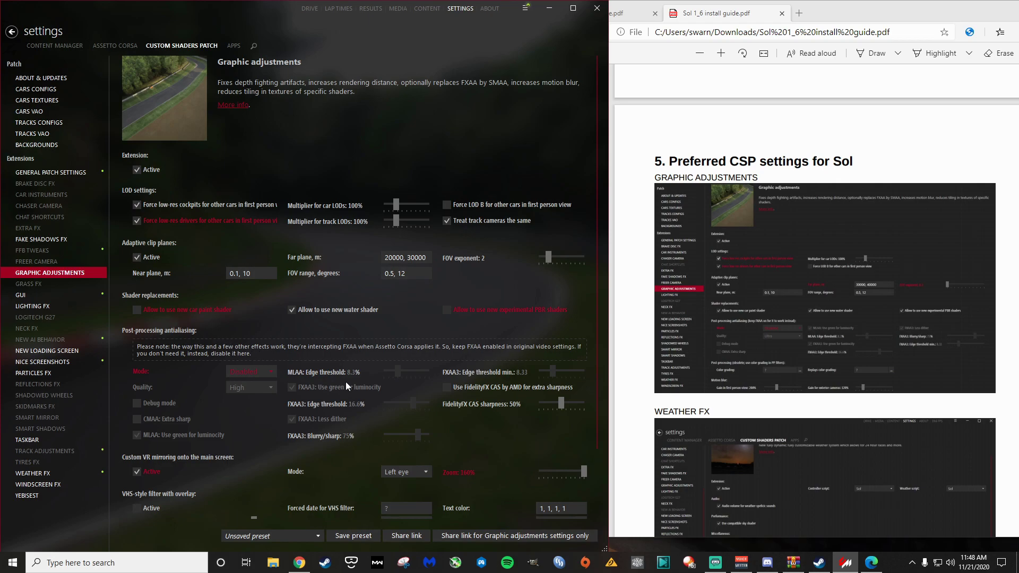
{"action": "scroll", "coordinate": [759, 419], "scroll_direction": "down", "scroll_amount": 3}
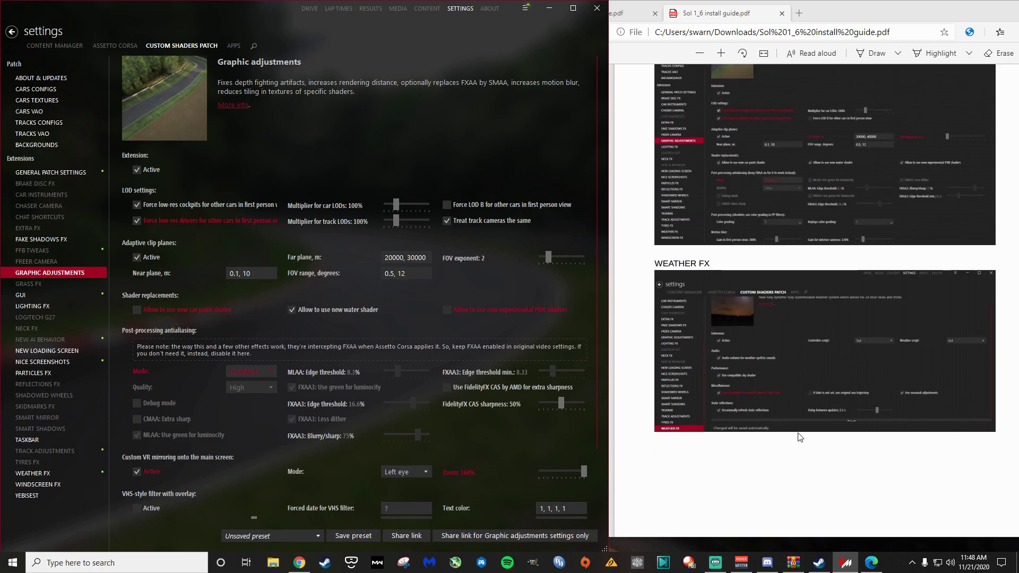
{"action": "scroll", "coordinate": [798, 434], "scroll_direction": "down", "scroll_amount": 6}
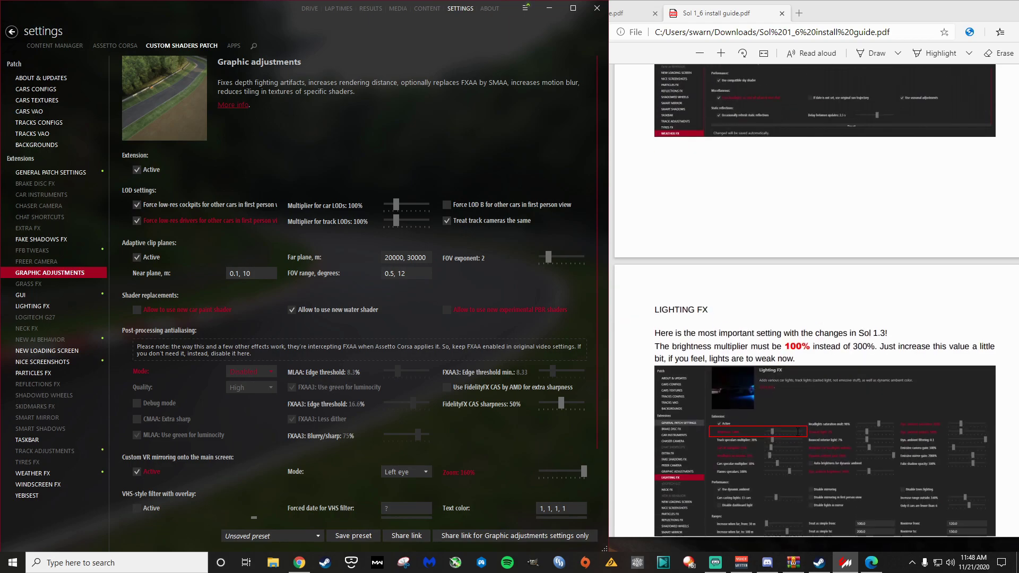
{"action": "scroll", "coordinate": [800, 433], "scroll_direction": "down", "scroll_amount": 3}
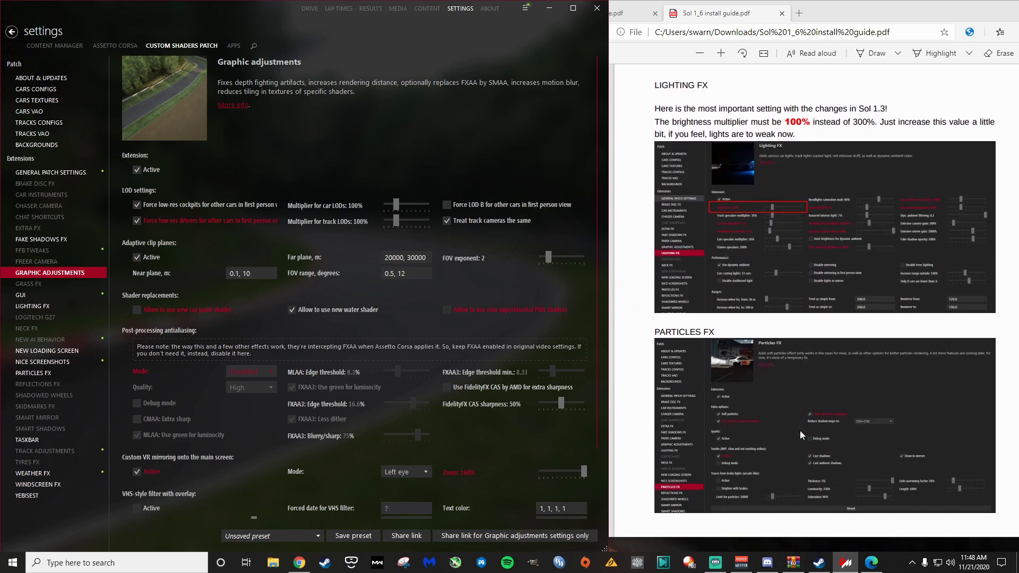
{"action": "scroll", "coordinate": [800, 433], "scroll_direction": "down", "scroll_amount": 3}
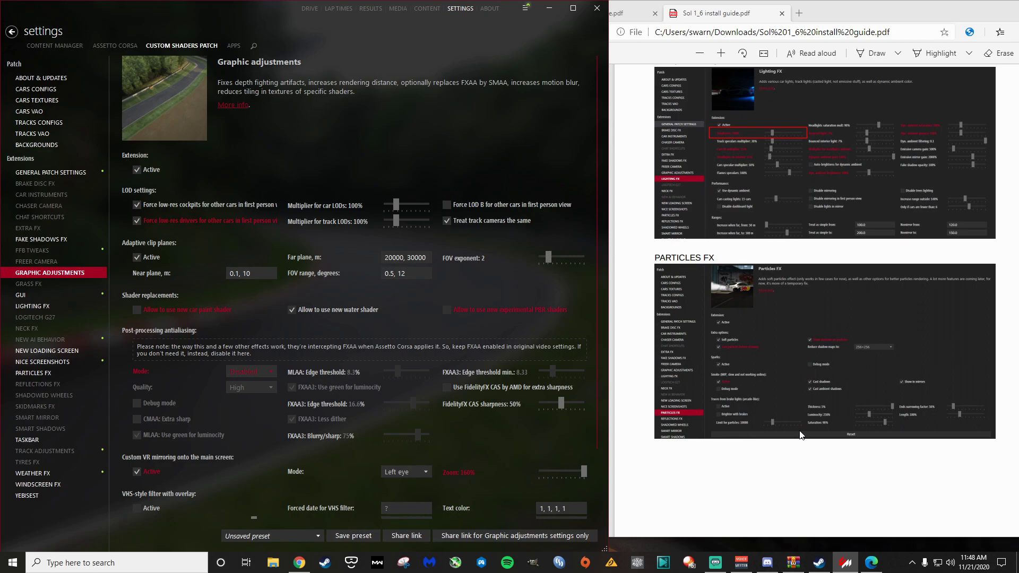
{"action": "scroll", "coordinate": [786, 410], "scroll_direction": "up", "scroll_amount": 3}
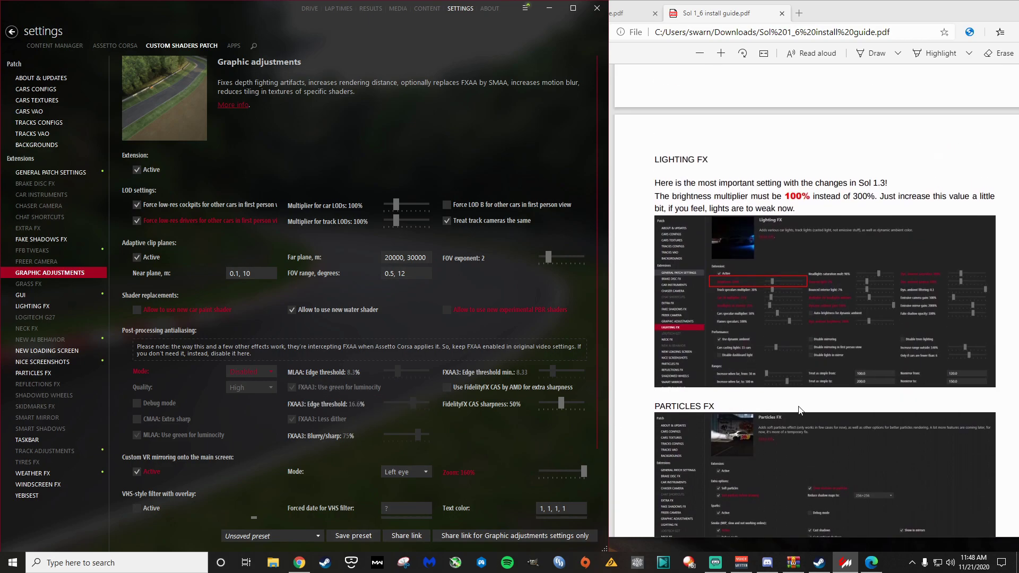
{"action": "scroll", "coordinate": [800, 406], "scroll_direction": "down", "scroll_amount": 3}
{"action": "scroll", "coordinate": [800, 406], "scroll_direction": "down", "scroll_amount": 7}
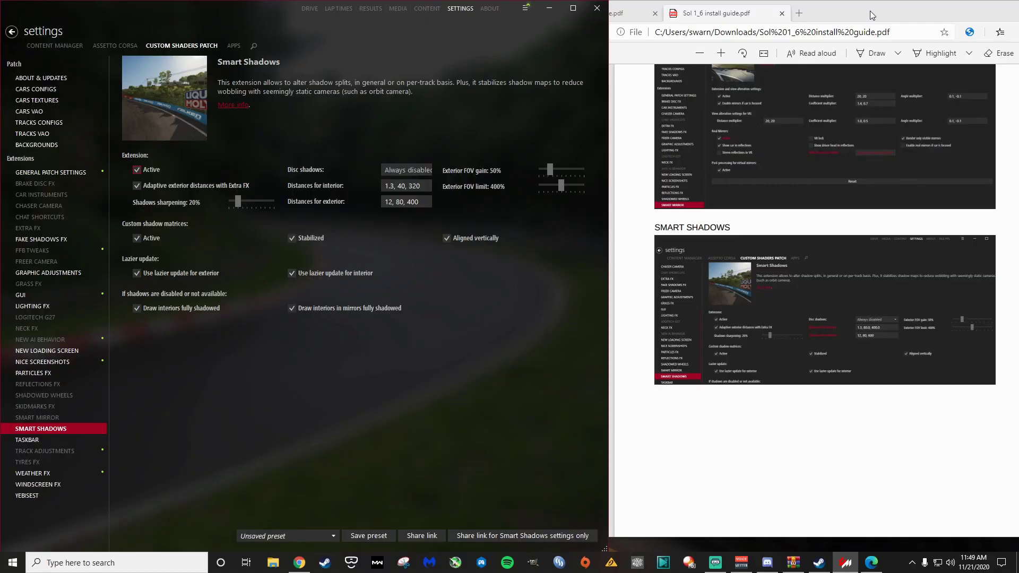
Step: Close the PDF guide and return Content Manager, maximised, to the quick race setup
{"action": "double_click", "coordinate": [893, 18]}
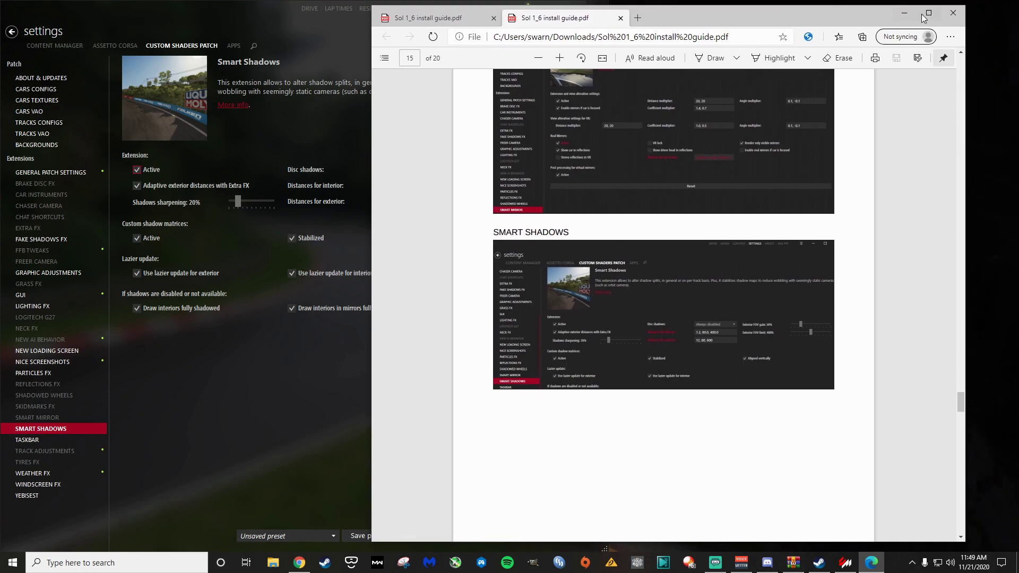
{"action": "left_click", "coordinate": [953, 12]}
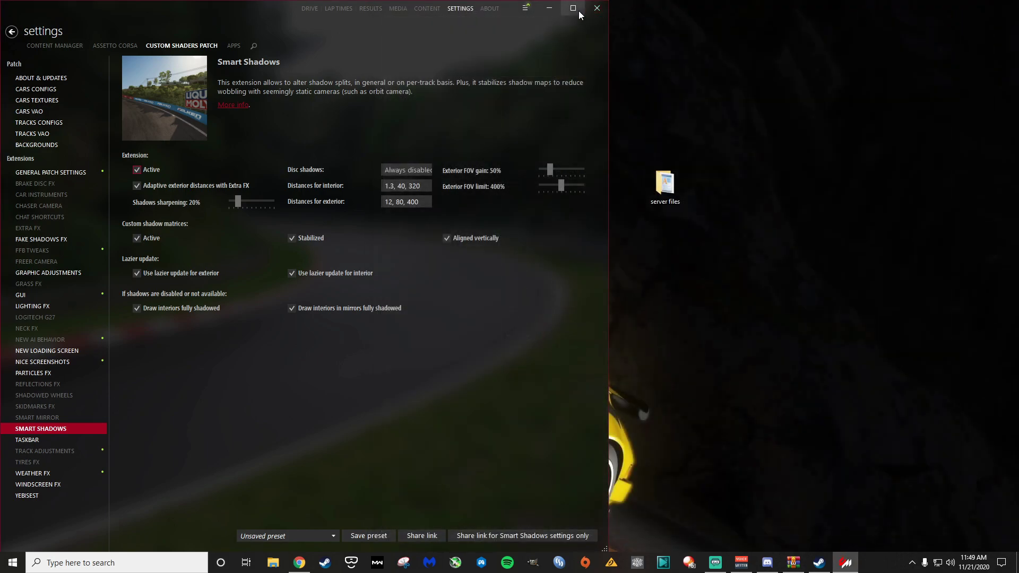
{"action": "left_click", "coordinate": [573, 8]}
{"action": "left_click", "coordinate": [725, 9]}
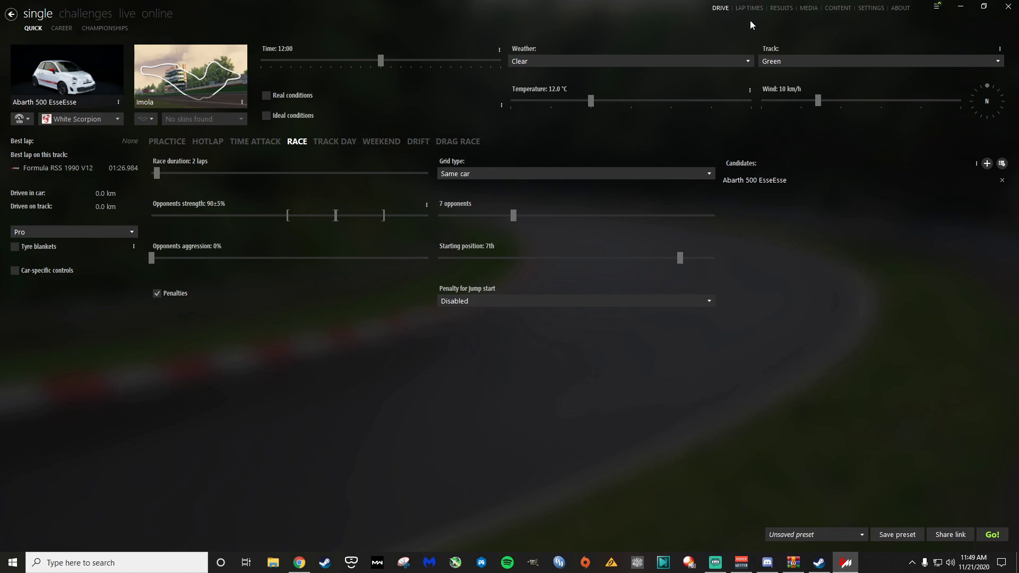
Step: Minimise Content Manager and show the Discord channel's pinned messages
{"action": "left_click", "coordinate": [960, 7]}
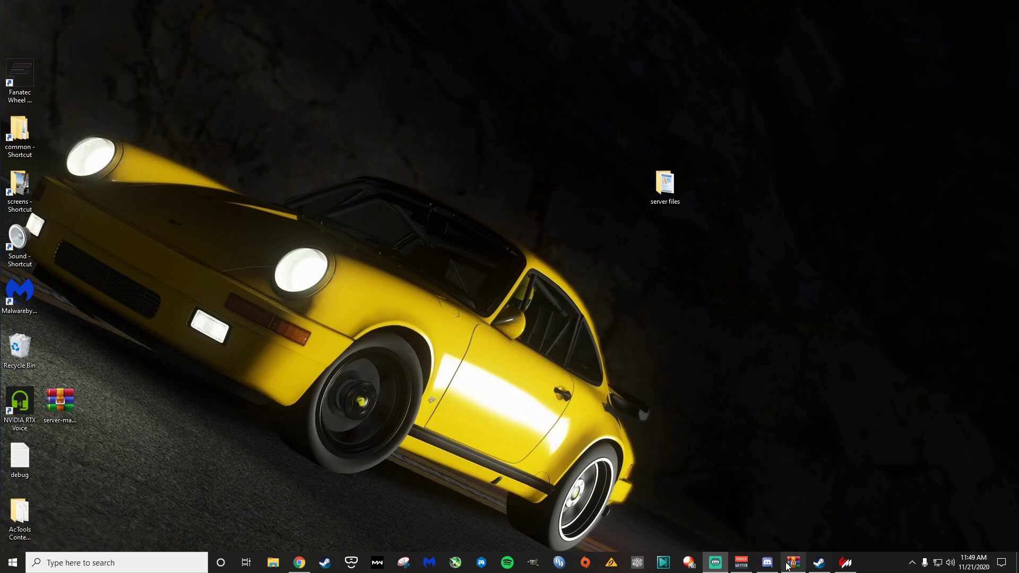
{"action": "left_click", "coordinate": [766, 563]}
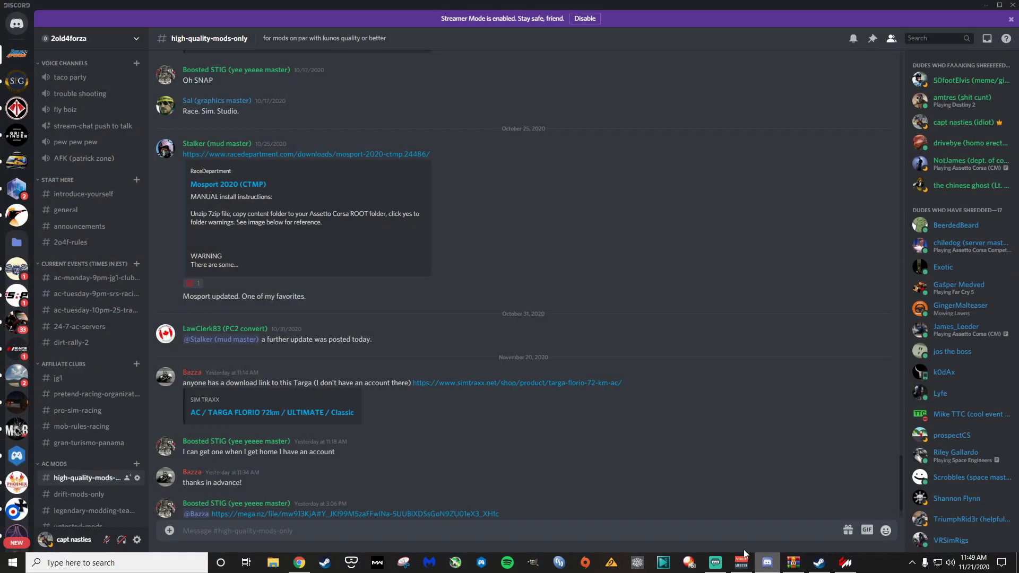
{"action": "left_click", "coordinate": [873, 39]}
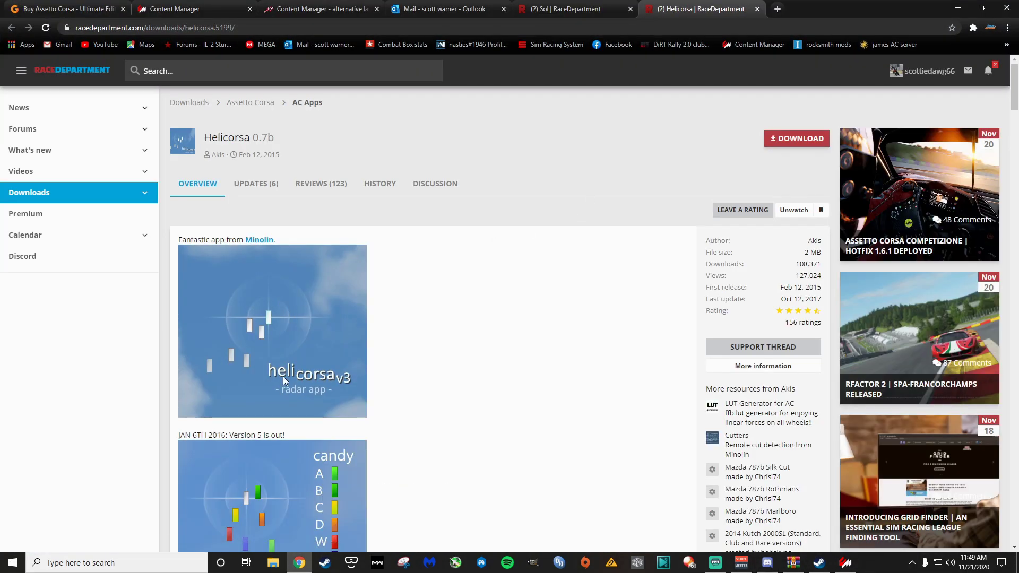
Step: Download Helicorsa 0.7b from RaceDepartment and open helicorsa_v7b (1).zip in WinRAR
{"action": "scroll", "coordinate": [583, 214], "scroll_direction": "down", "scroll_amount": 2}
{"action": "scroll", "coordinate": [636, 214], "scroll_direction": "up", "scroll_amount": 2}
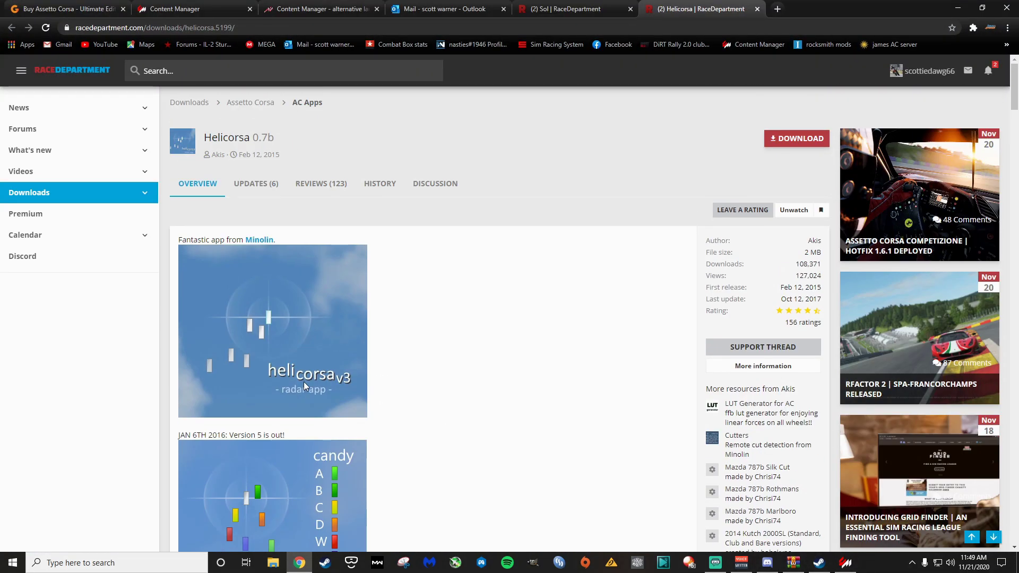
{"action": "left_click", "coordinate": [797, 138]}
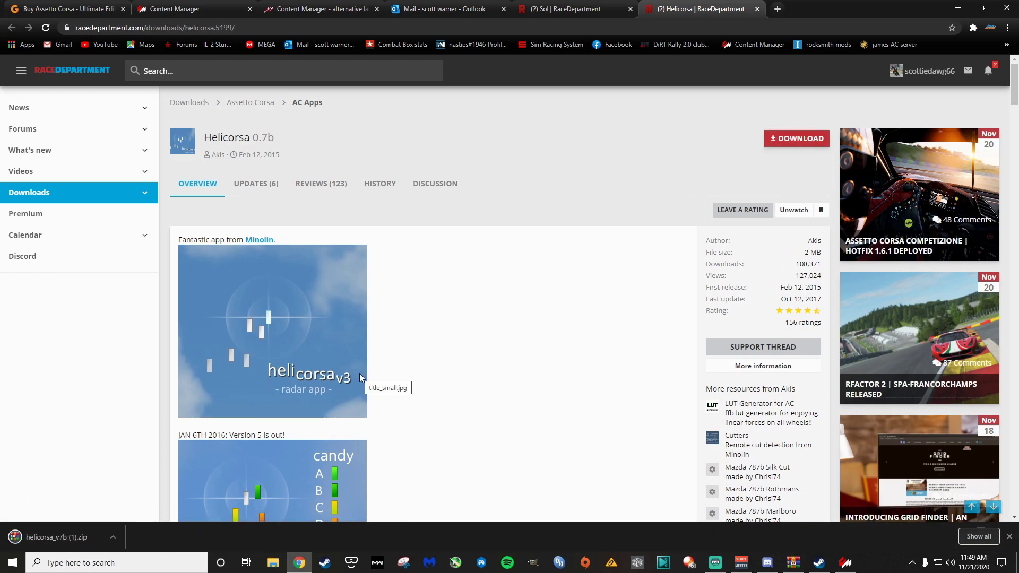
{"action": "left_click", "coordinate": [80, 537]}
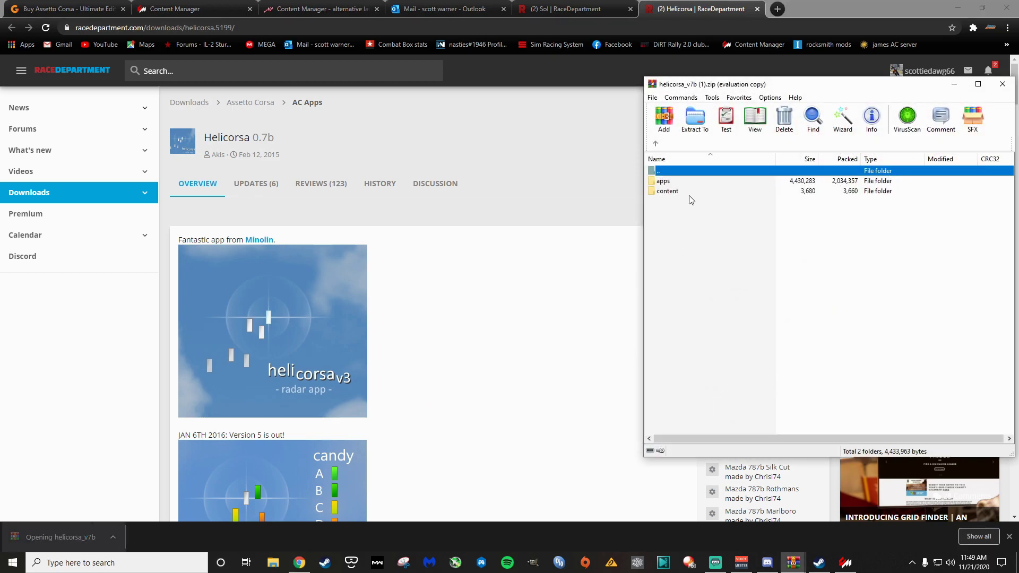
Step: Clear away the browser, the WinRAR licence reminder and Discord, then open the Steam common folder
{"action": "left_click", "coordinate": [958, 7]}
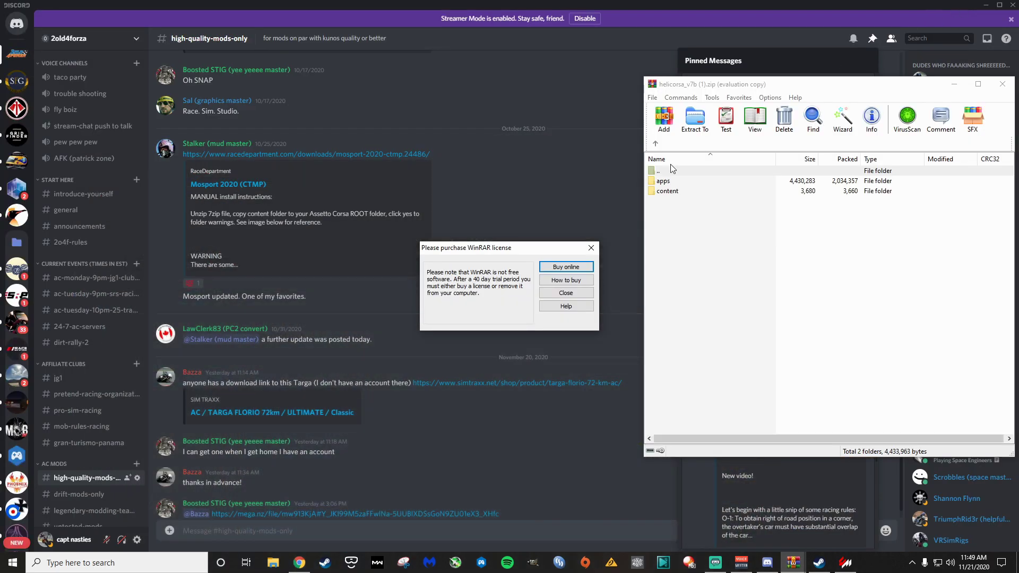
{"action": "key", "text": "Escape"}
{"action": "left_click", "coordinate": [985, 6]}
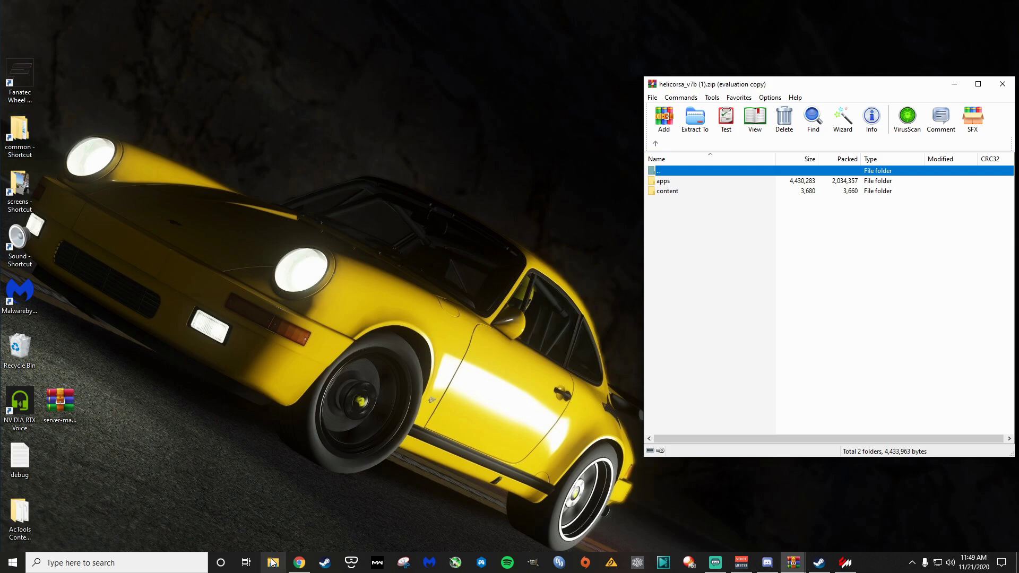
{"action": "double_click", "coordinate": [36, 152]}
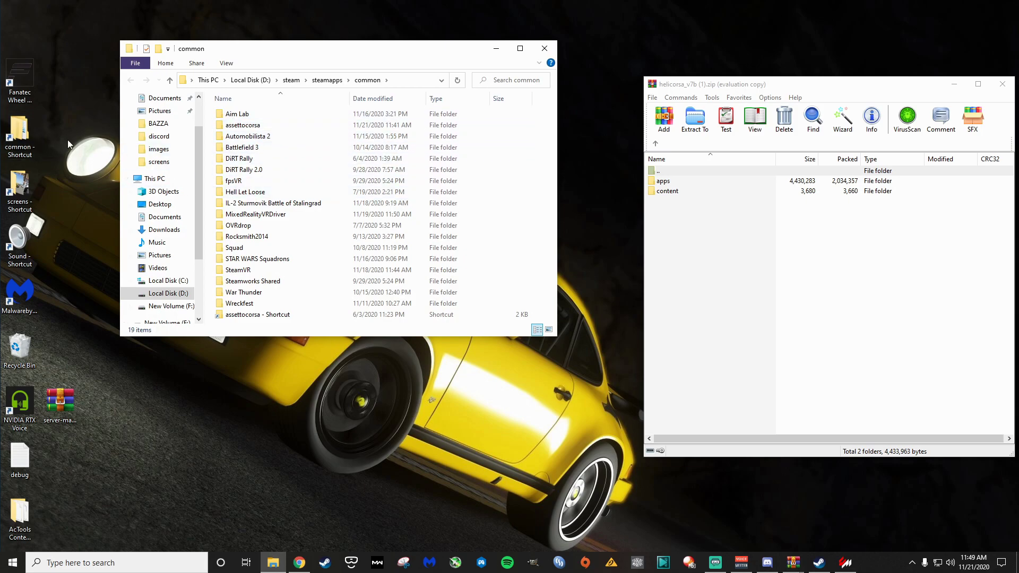
Step: Move the archive's apps and content folders into assettocorsa, close WinRAR and Explorer, and return to Content Manager
{"action": "left_click", "coordinate": [662, 183]}
{"action": "left_click", "coordinate": [670, 193], "text": "shift"}
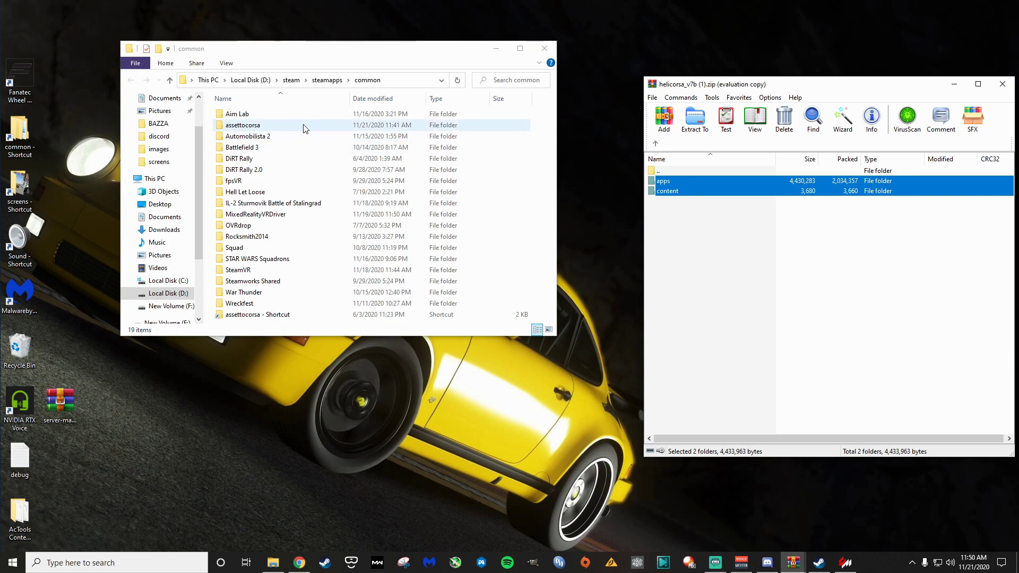
{"action": "left_click", "coordinate": [779, 223]}
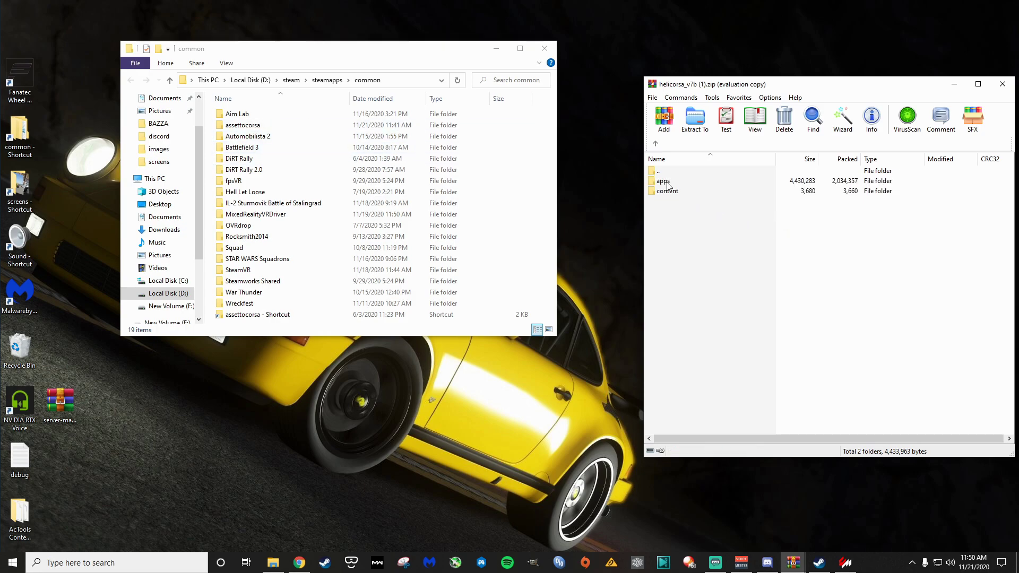
{"action": "left_click", "coordinate": [1003, 84]}
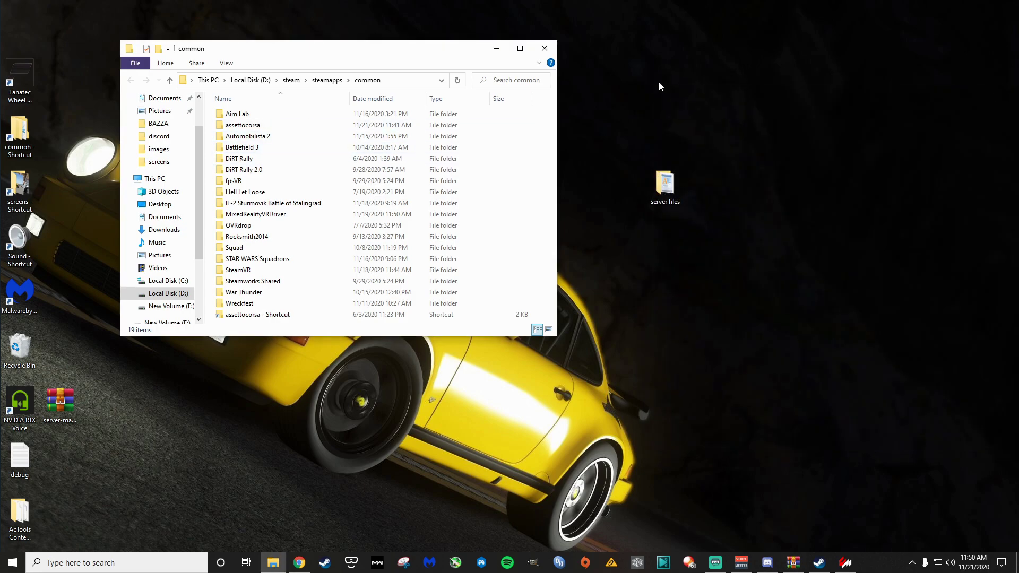
{"action": "left_click", "coordinate": [546, 50]}
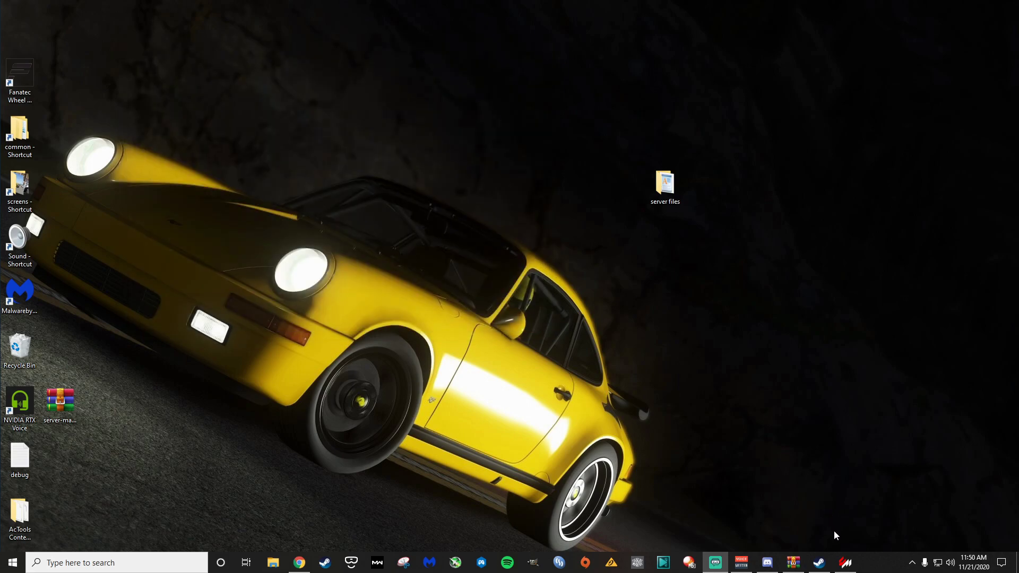
{"action": "left_click", "coordinate": [846, 561]}
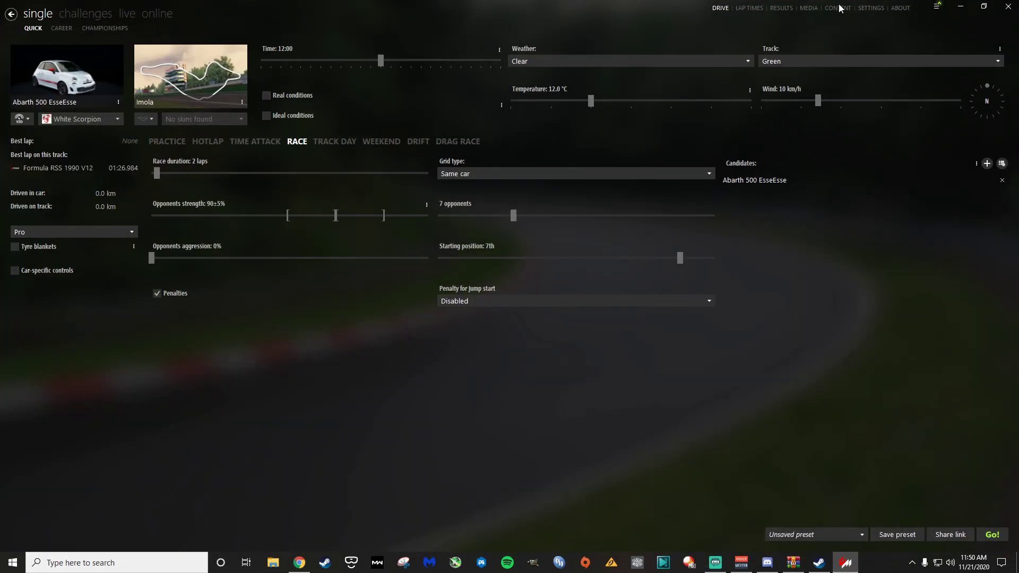
Step: View the Assetto Corsa Apps page in Content Manager's settings
{"action": "left_click", "coordinate": [870, 7]}
{"action": "left_click", "coordinate": [114, 27]}
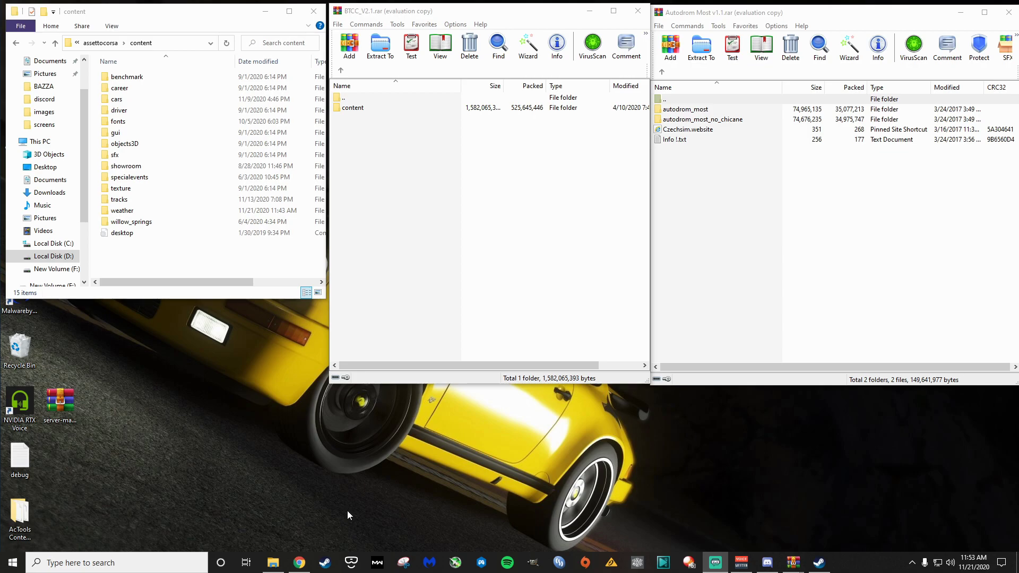
Step: Browse the BTCC archive's content and cars folders to see the included cars
{"action": "left_click", "coordinate": [56, 43]}
{"action": "left_click", "coordinate": [57, 43]}
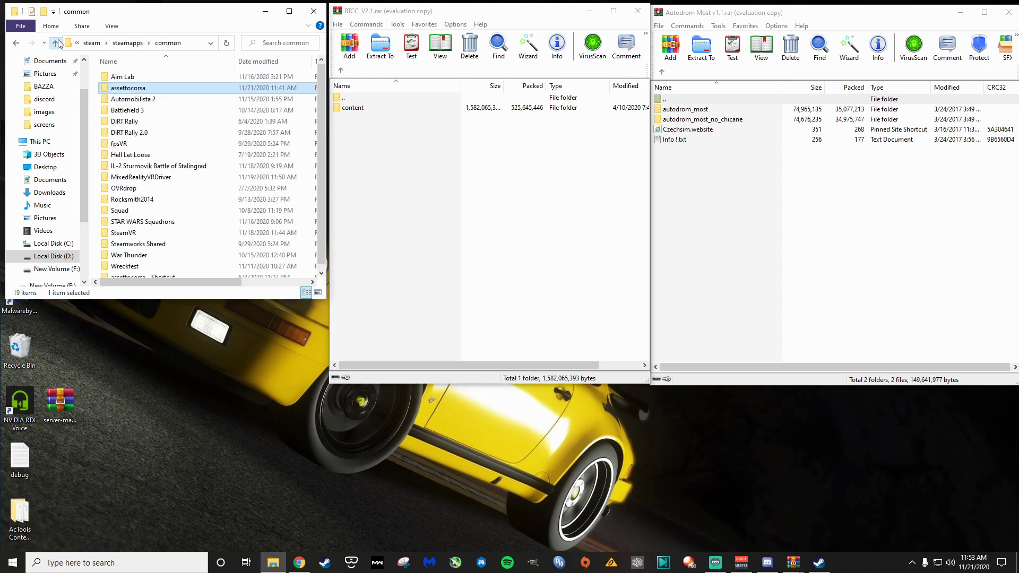
{"action": "left_click", "coordinate": [358, 109]}
{"action": "left_click", "coordinate": [384, 165]}
{"action": "double_click", "coordinate": [354, 108]}
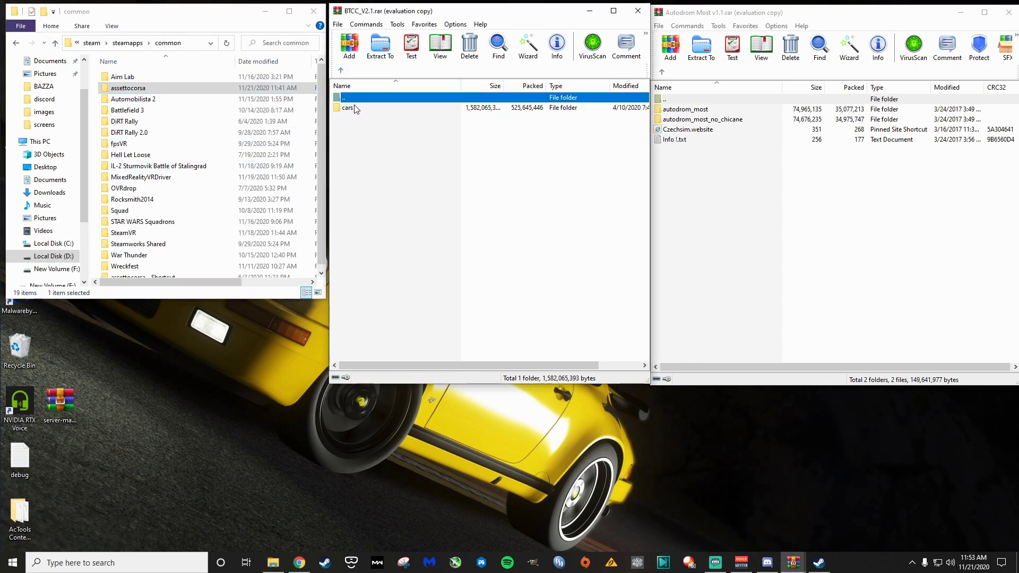
{"action": "left_click", "coordinate": [351, 109]}
{"action": "double_click", "coordinate": [351, 110]}
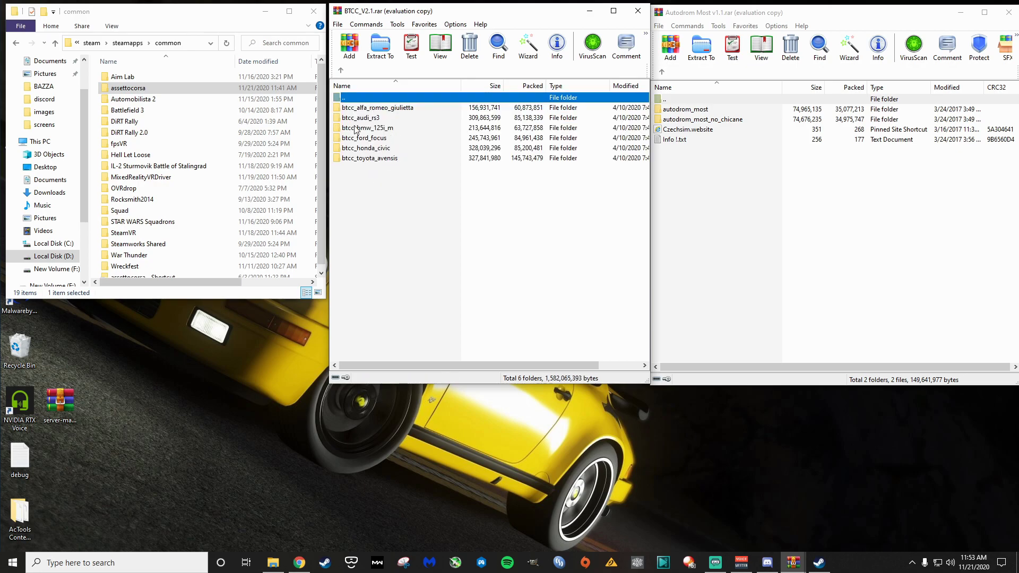
{"action": "left_click", "coordinate": [341, 71]}
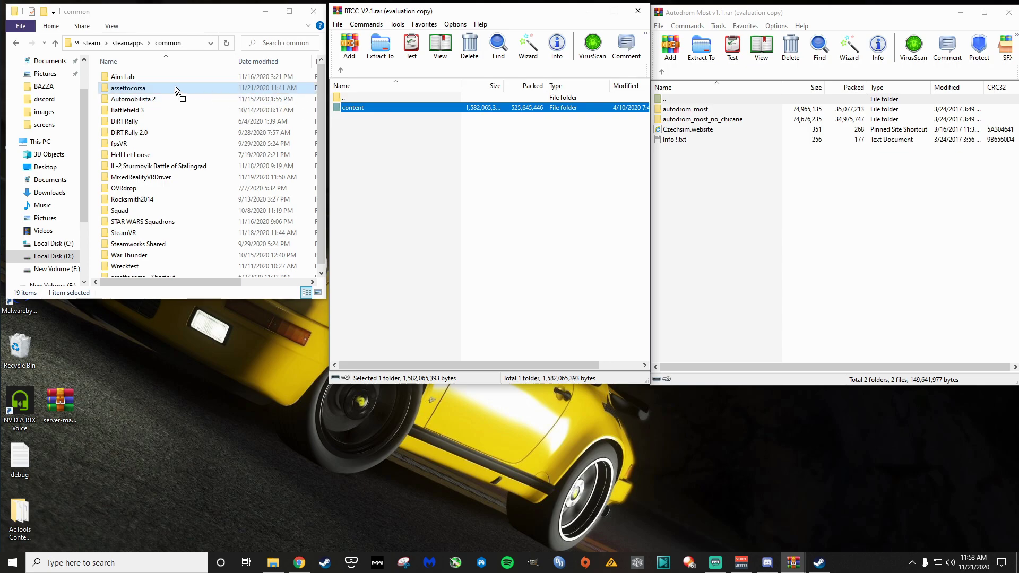
{"action": "left_click", "coordinate": [389, 132]}
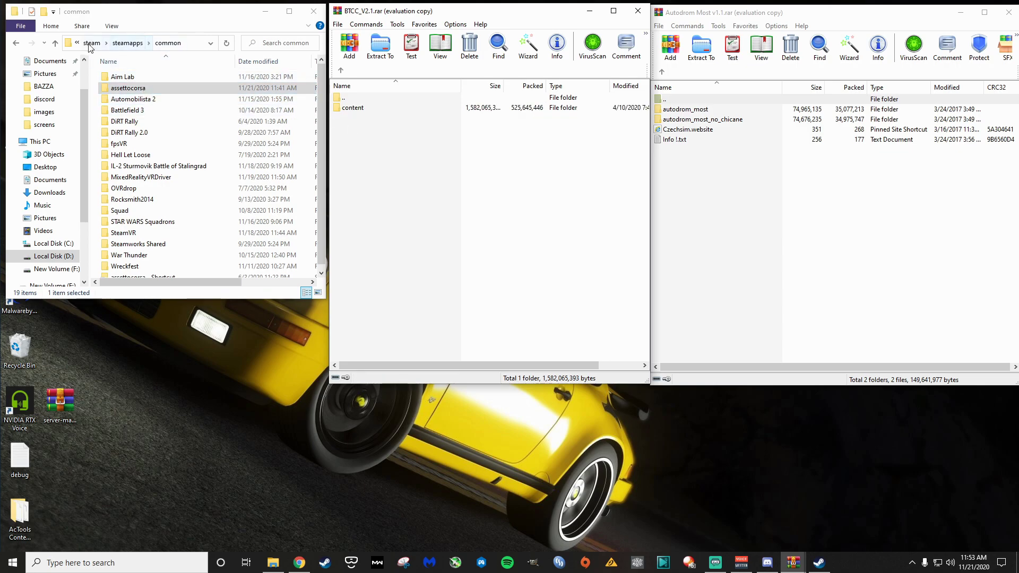
Step: Inspect the autodrom_most and autodrom_most_no_chicane folders in the Autodrom Most archive
{"action": "left_click", "coordinate": [701, 231]}
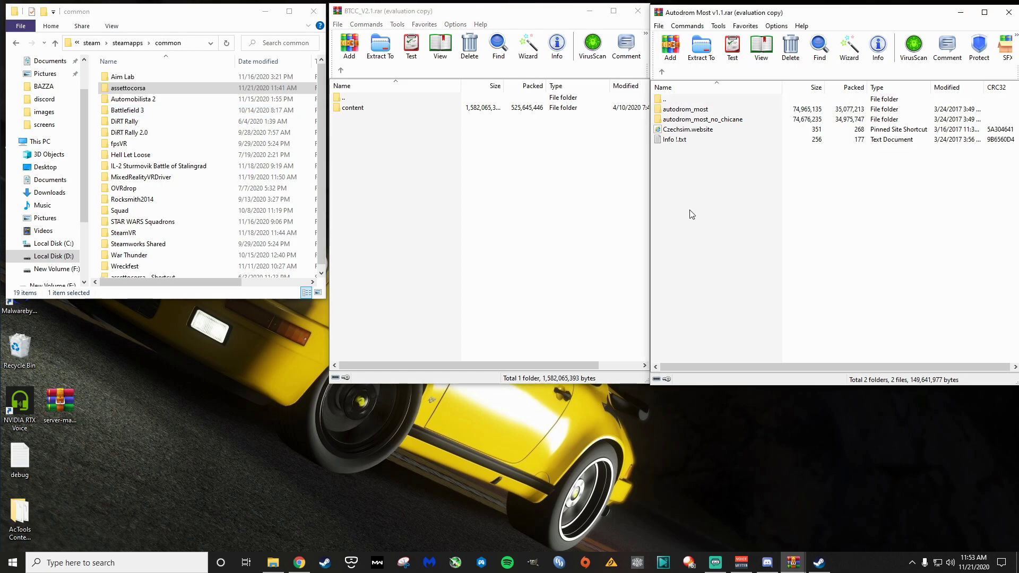
{"action": "double_click", "coordinate": [683, 110]}
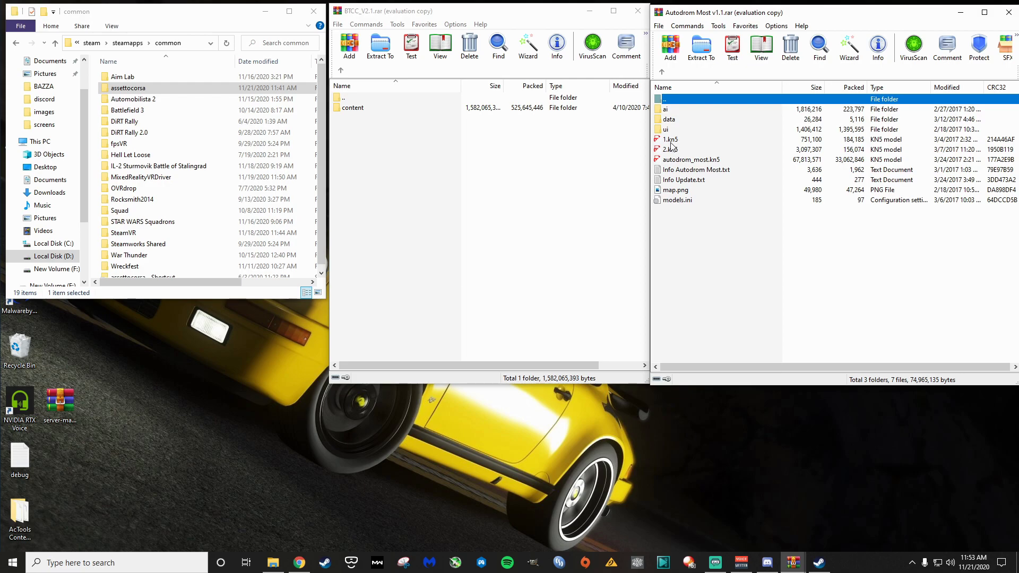
{"action": "left_click", "coordinate": [663, 71]}
{"action": "double_click", "coordinate": [679, 120]}
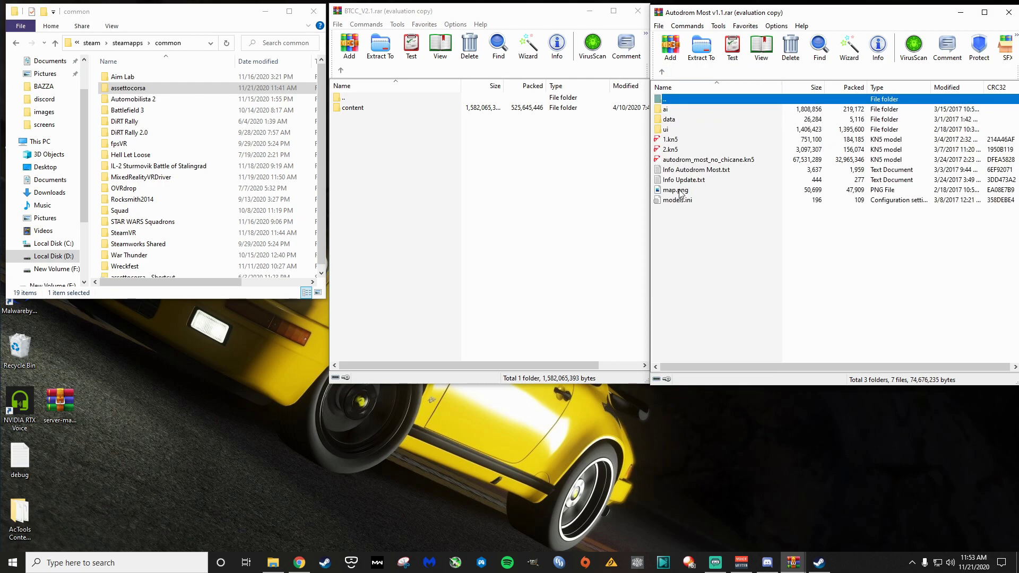
{"action": "left_click", "coordinate": [662, 72]}
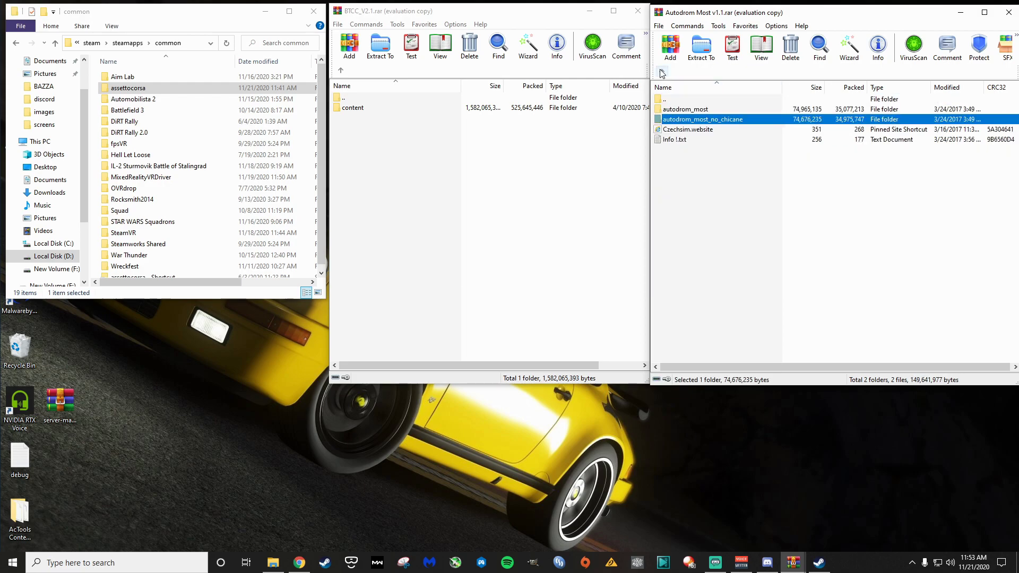
Step: Drag both Autodrom Most track folders into assettocorsa\content\tracks
{"action": "left_click", "coordinate": [690, 110], "text": "ctrl"}
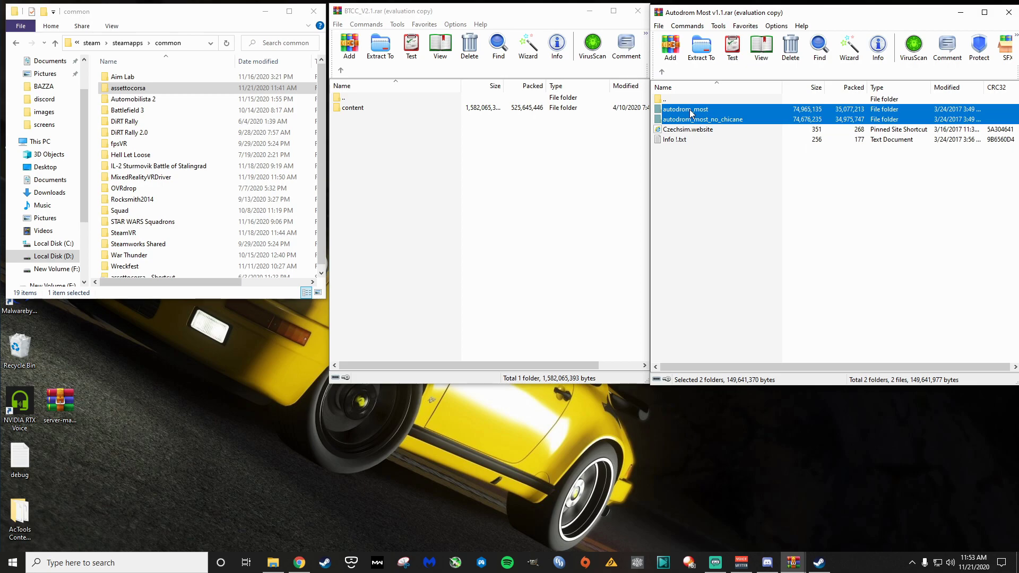
{"action": "double_click", "coordinate": [147, 90]}
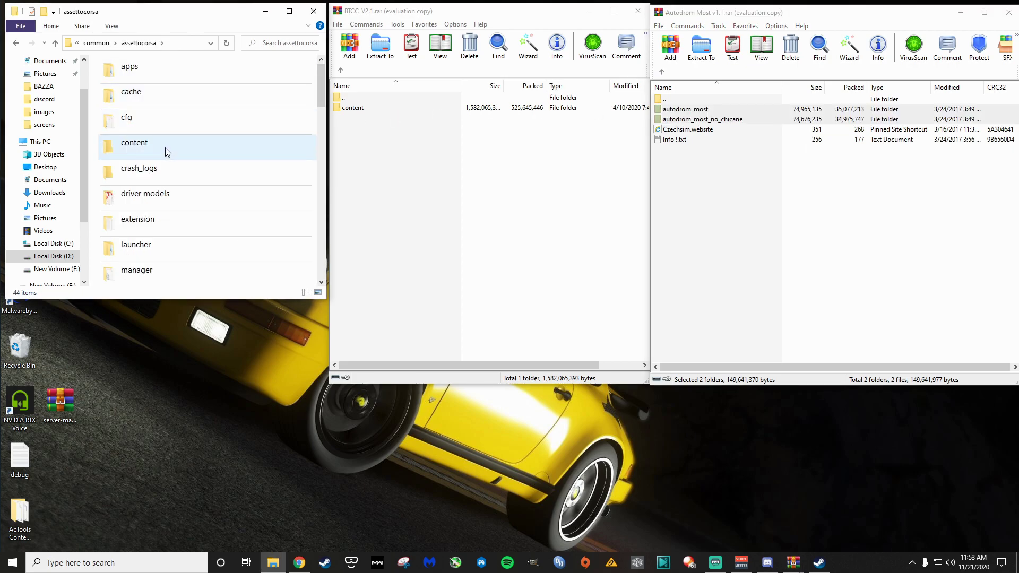
{"action": "double_click", "coordinate": [135, 143]}
{"action": "left_click_drag", "start_coordinate": [697, 114], "coordinate": [687, 185]}
Step: Check autodrom_most's contents, then close the Autodrom Most and BTCC archives
{"action": "left_click", "coordinate": [713, 112]}
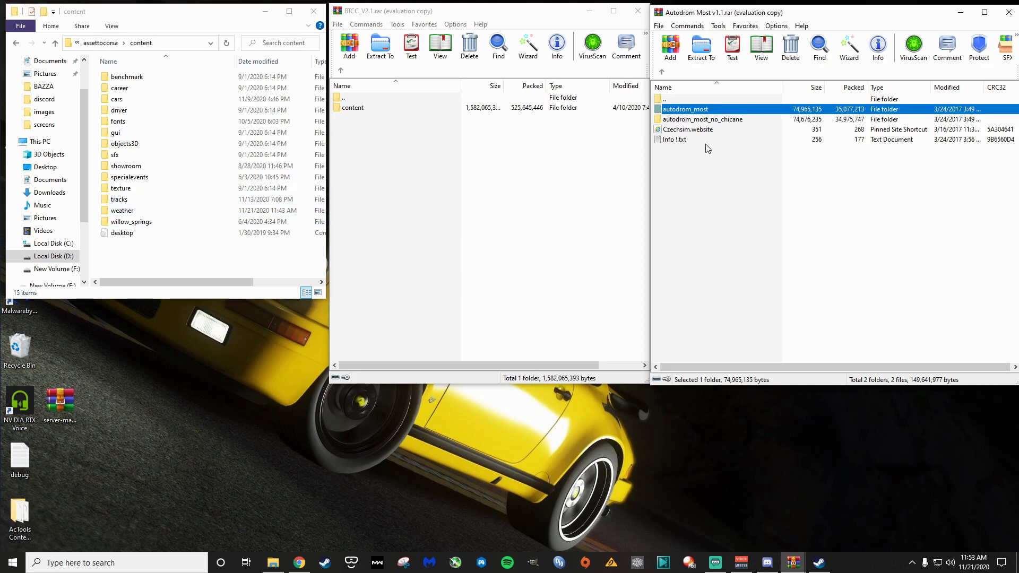
{"action": "double_click", "coordinate": [726, 113]}
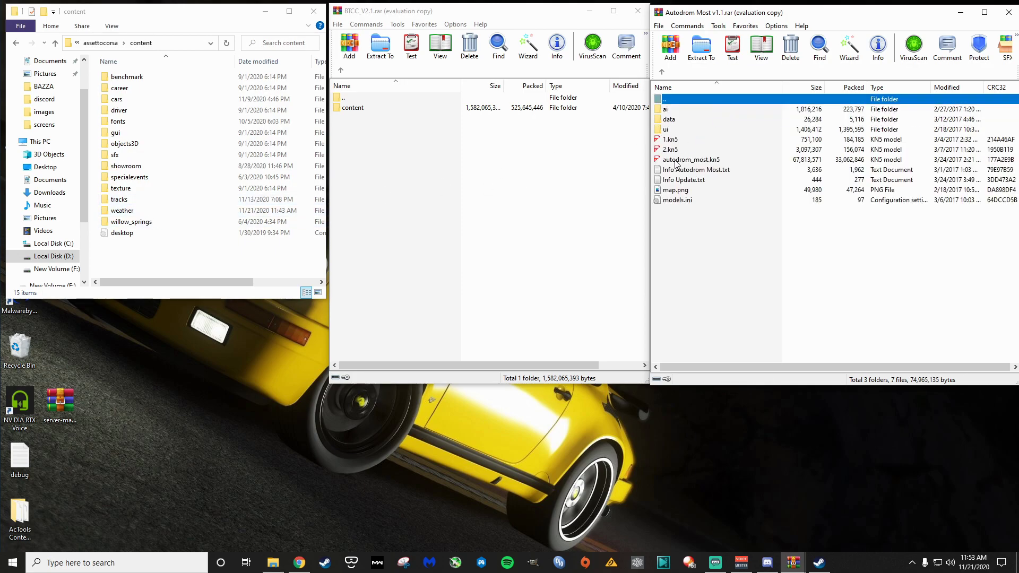
{"action": "left_click", "coordinate": [662, 72]}
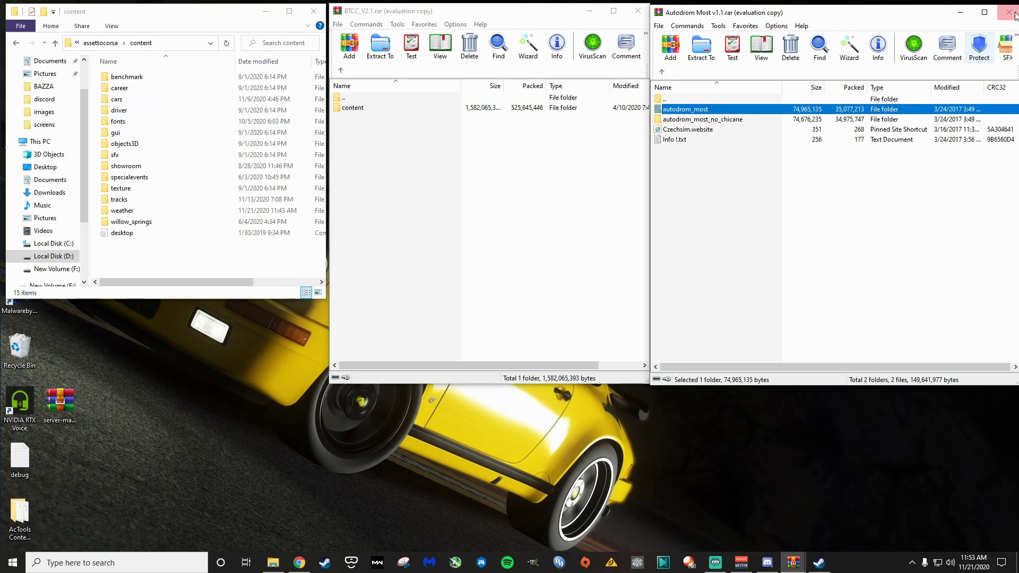
{"action": "left_click", "coordinate": [1008, 12]}
{"action": "left_click", "coordinate": [643, 12]}
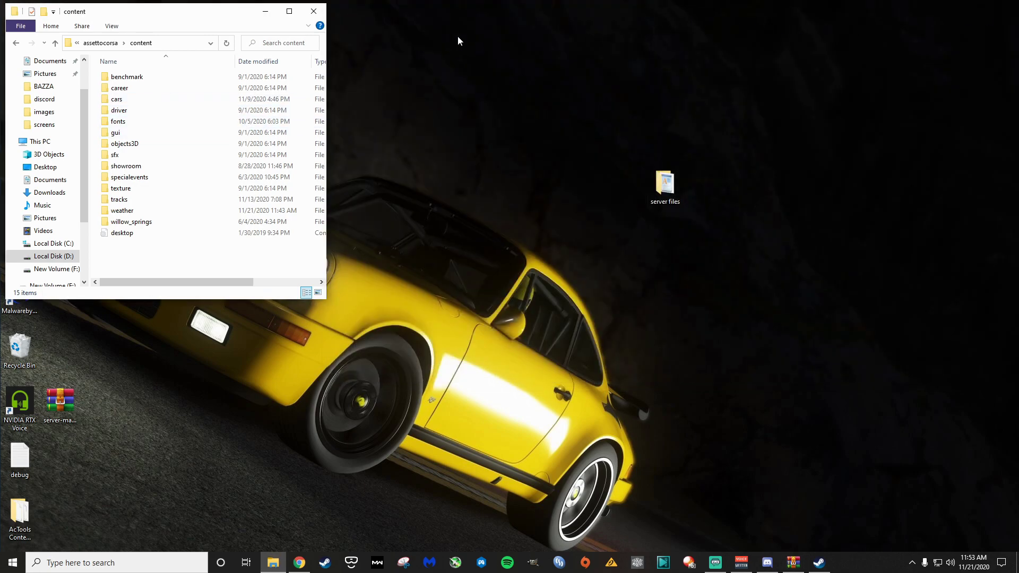
Step: Close the File Explorer window showing the game's content folder
{"action": "left_click", "coordinate": [313, 11]}
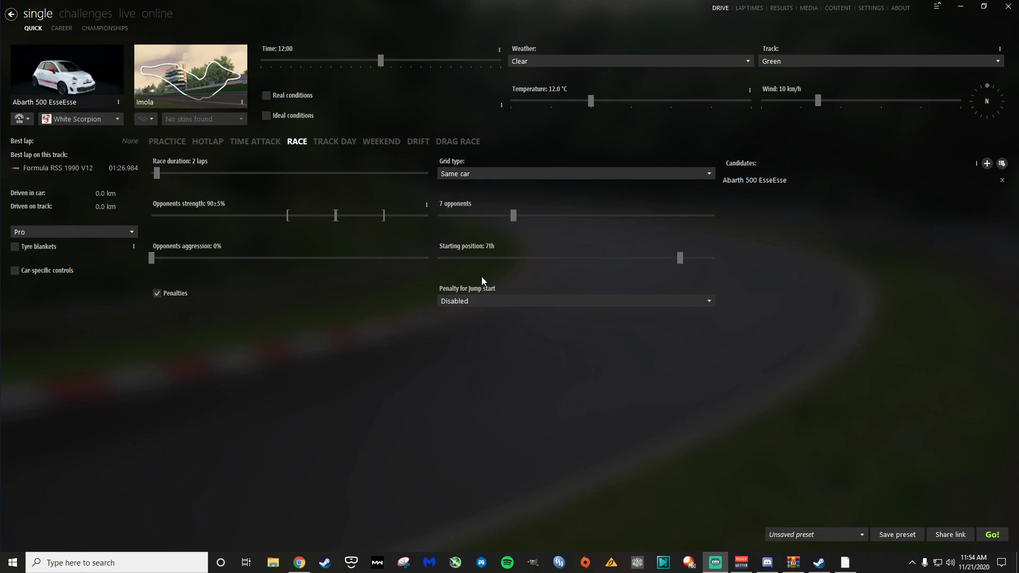
Step: Browse the online server list, toggling the Missing content filter and refreshing the list
{"action": "left_click", "coordinate": [164, 17]}
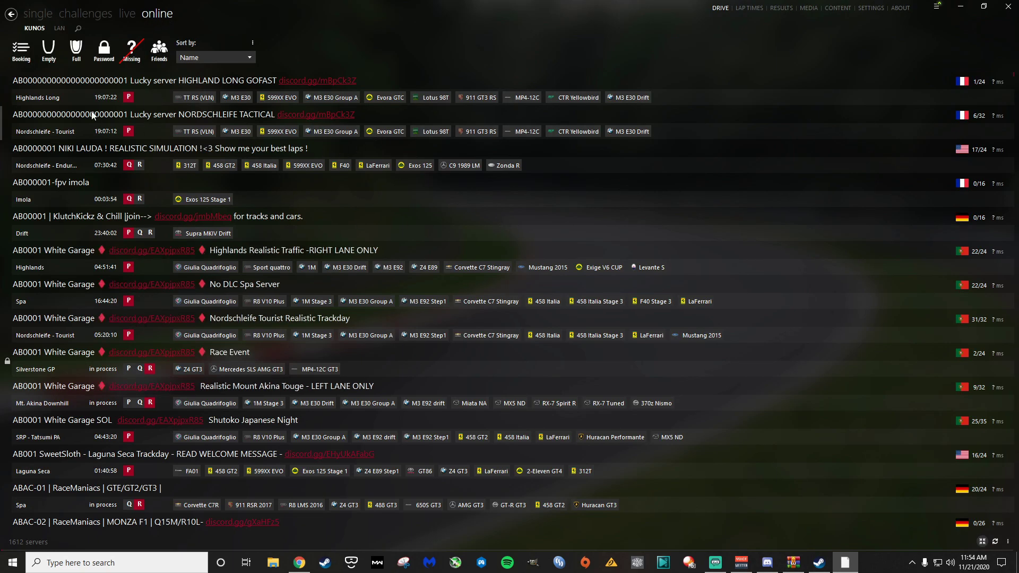
{"action": "left_click", "coordinate": [131, 51]}
{"action": "left_click", "coordinate": [127, 81]}
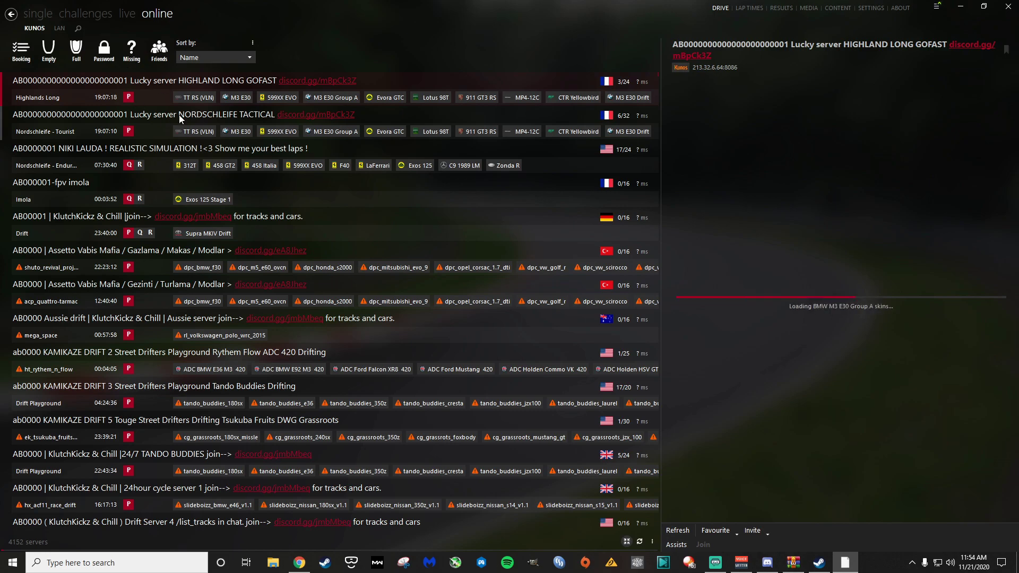
{"action": "scroll", "coordinate": [455, 356], "scroll_direction": "down", "scroll_amount": 1}
{"action": "scroll", "coordinate": [455, 354], "scroll_direction": "up", "scroll_amount": 1}
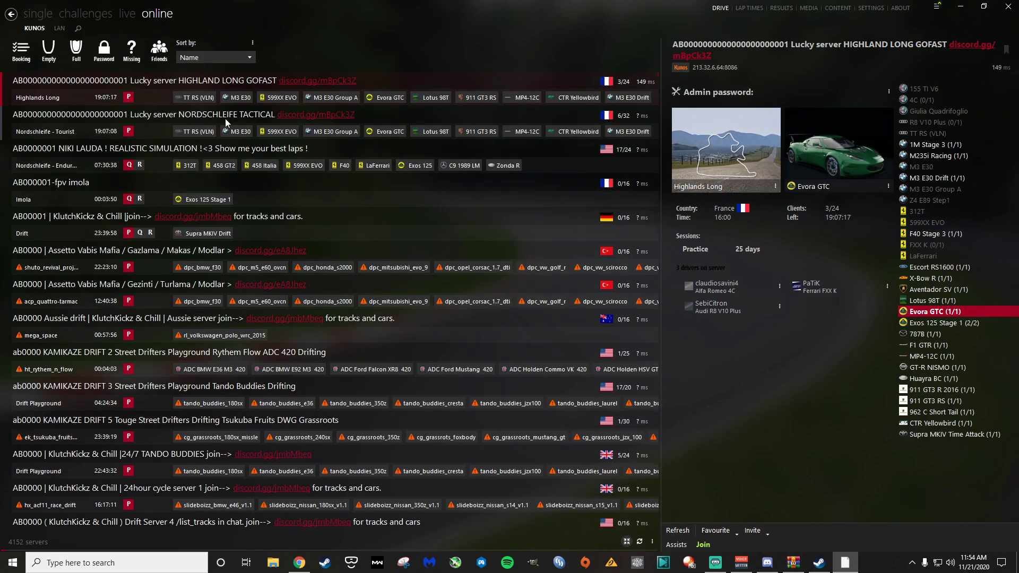
{"action": "left_click", "coordinate": [134, 54]}
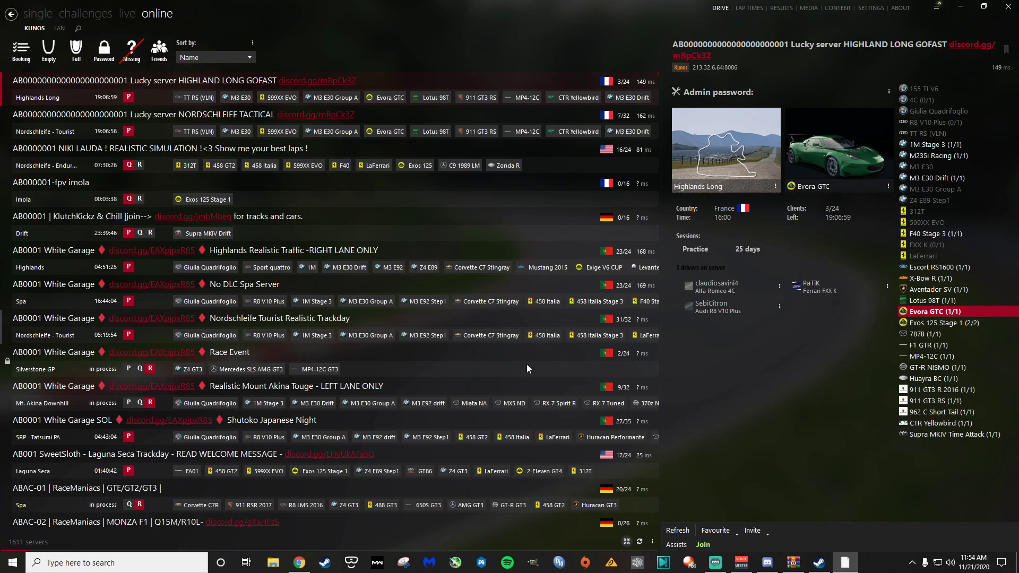
{"action": "left_click", "coordinate": [640, 541]}
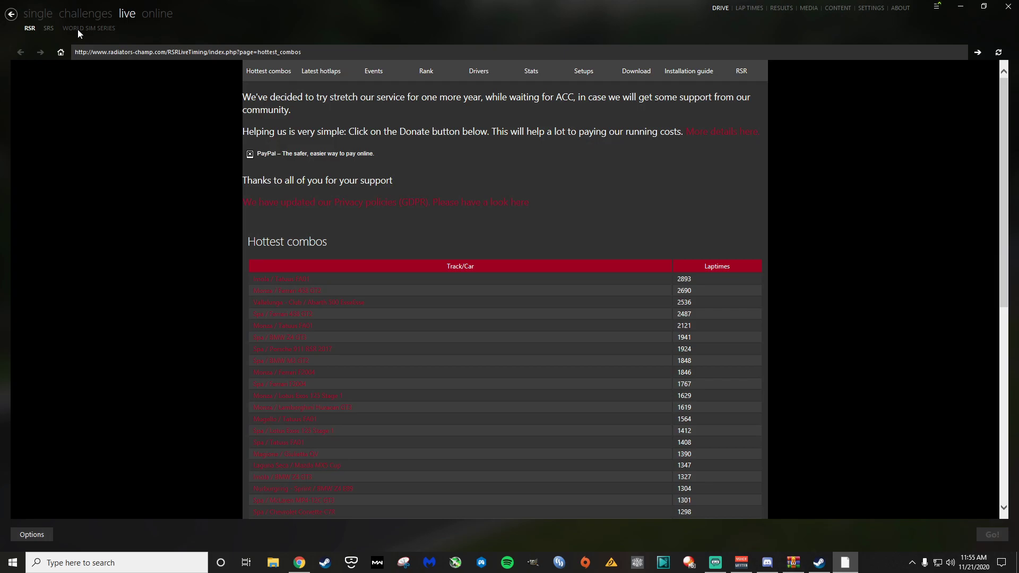
Step: Install CefSharp for World Sim Series, then open Sim Racing System's registration agreement
{"action": "left_click", "coordinate": [77, 29]}
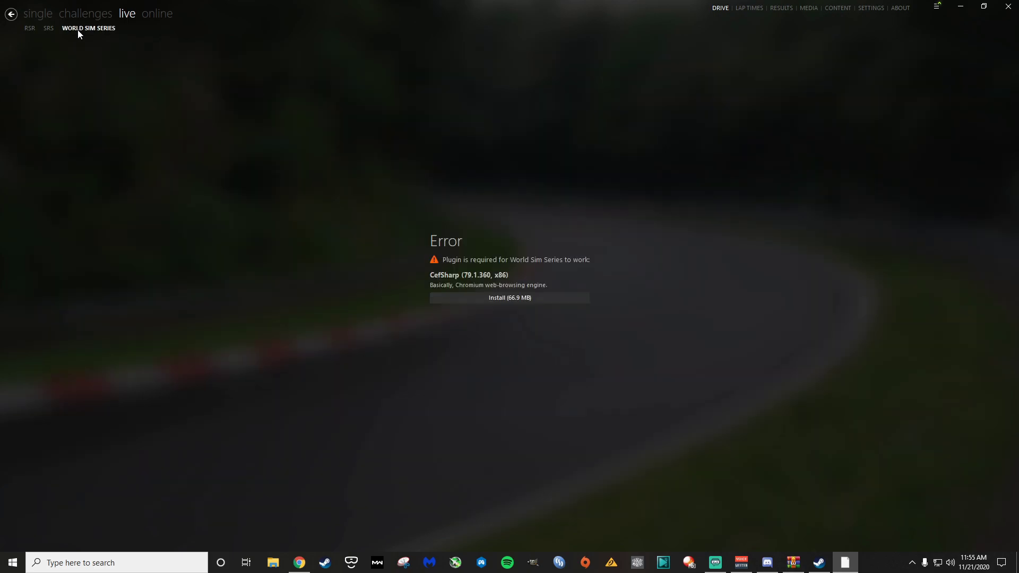
{"action": "left_click", "coordinate": [495, 300]}
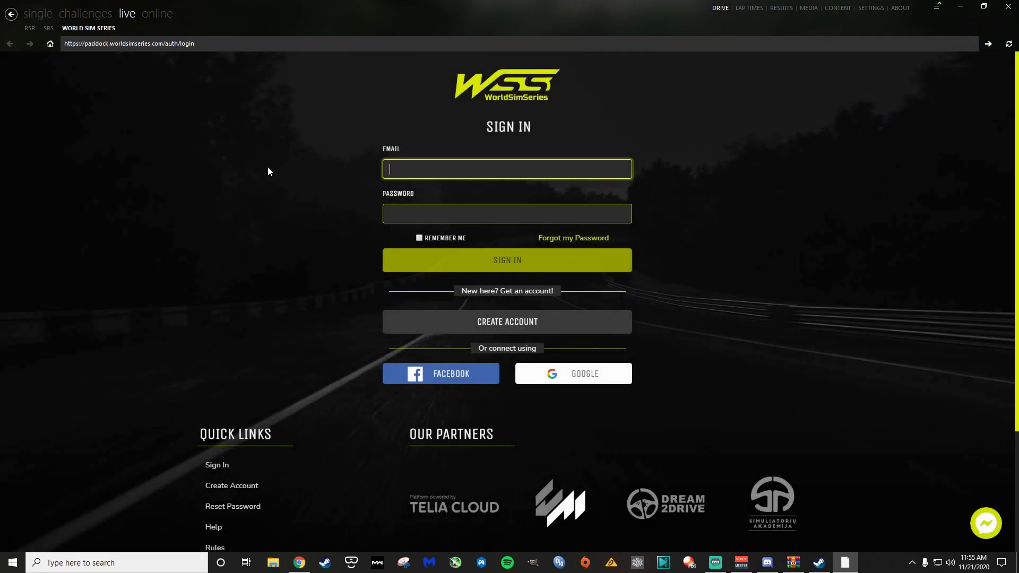
{"action": "left_click", "coordinate": [49, 28]}
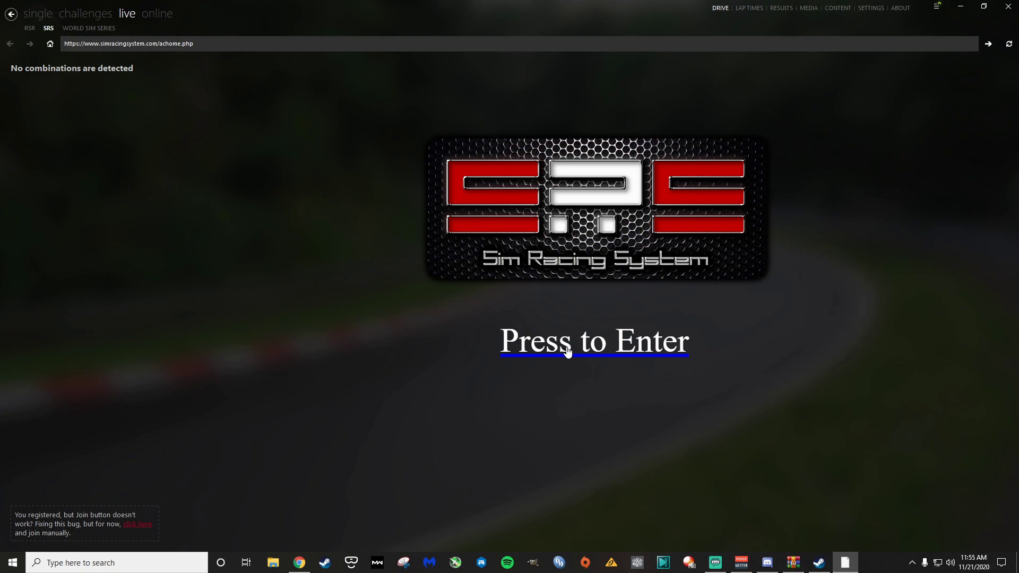
{"action": "left_click", "coordinate": [568, 351]}
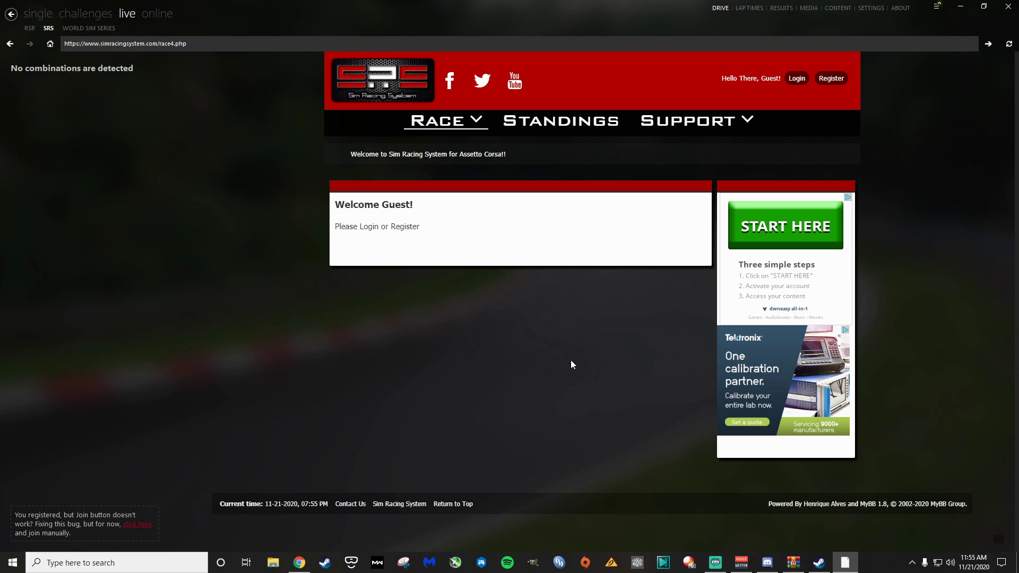
{"action": "left_click", "coordinate": [832, 79]}
{"action": "scroll", "coordinate": [656, 340], "scroll_direction": "down", "scroll_amount": 1}
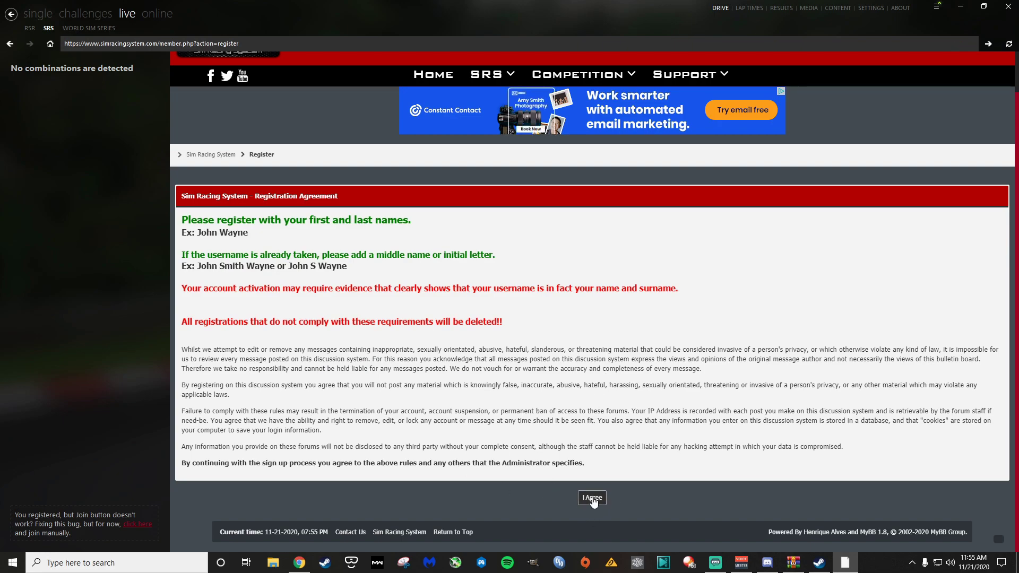
{"action": "scroll", "coordinate": [594, 467], "scroll_direction": "up", "scroll_amount": 1}
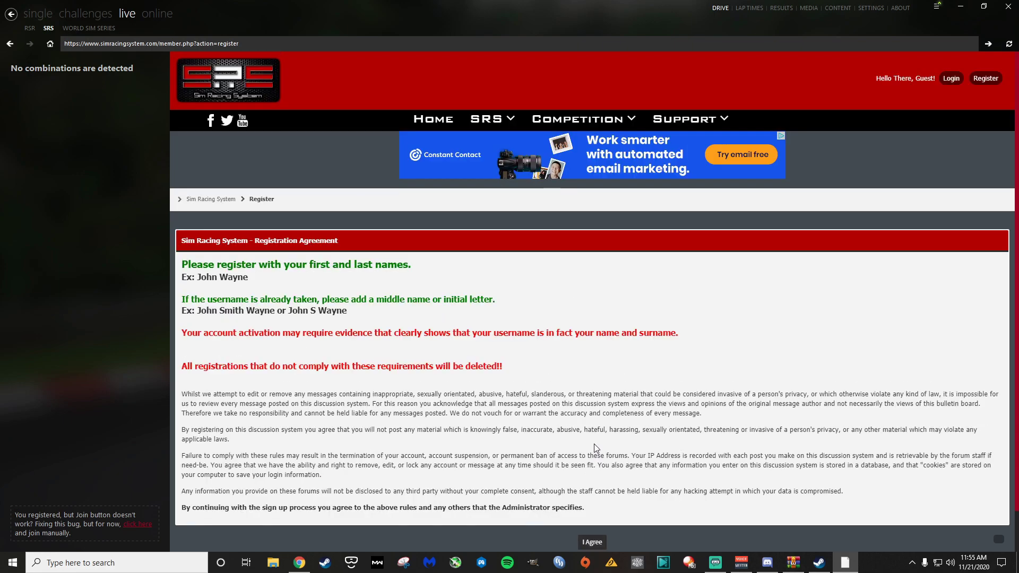
Step: Return to the single-player Quick race with the Abarth 500 EsseEsse at Imola
{"action": "left_click", "coordinate": [38, 20]}
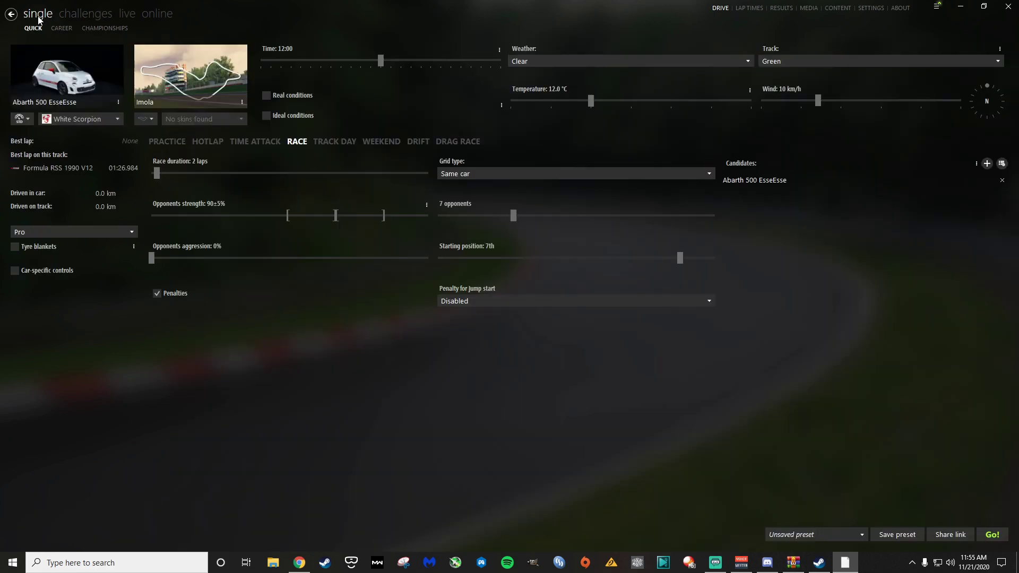